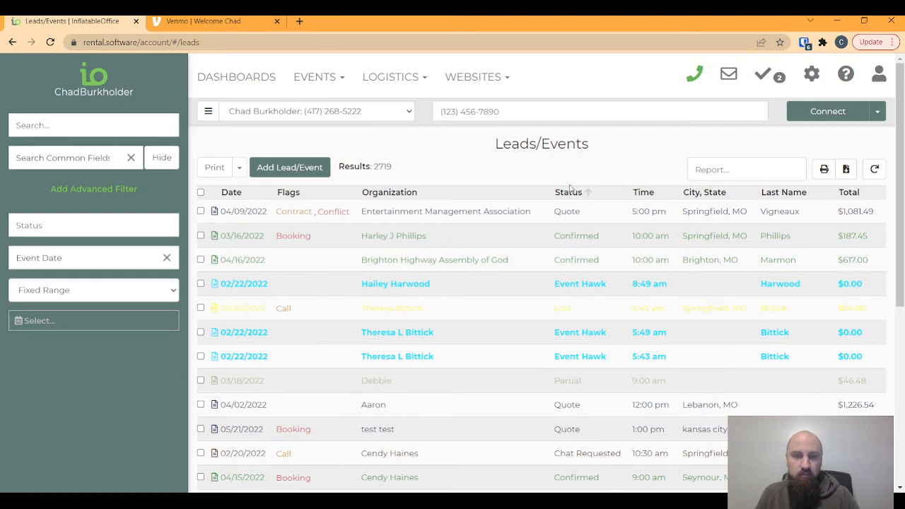
# - Open the settings dropdown from the gear icon on the Leads/Events page
pyautogui.click(811, 79)
# - In Payment Preferences > Tips, allow tips on the Quote Request and Quote Confirm pages
pyautogui.click(637, 403)
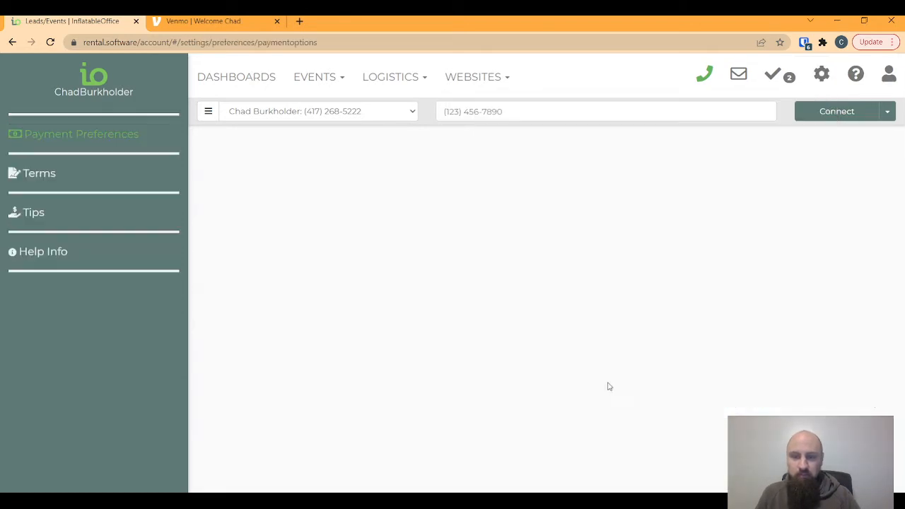
pyautogui.click(29, 218)
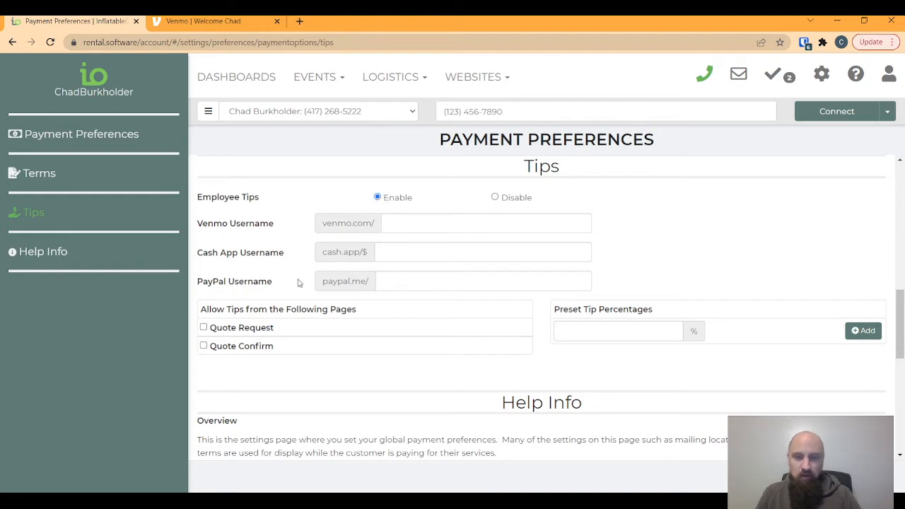
pyautogui.click(204, 328)
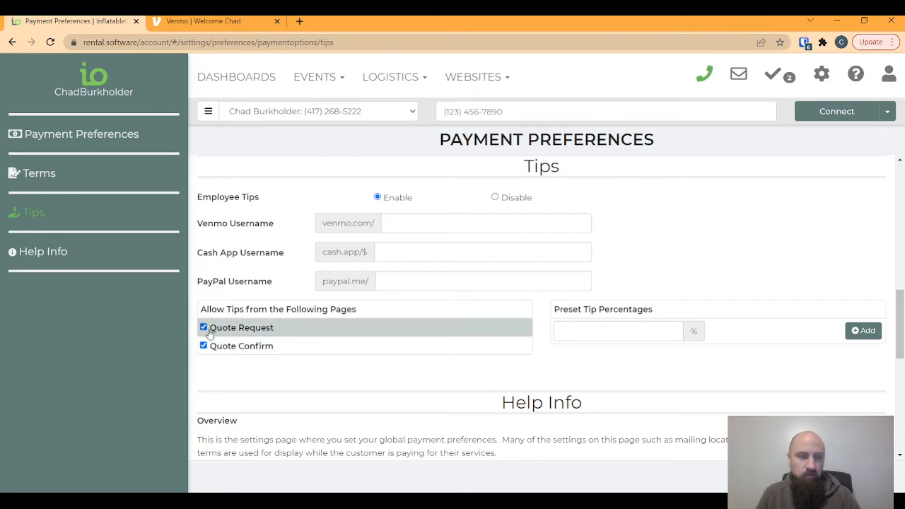
pyautogui.click(565, 330)
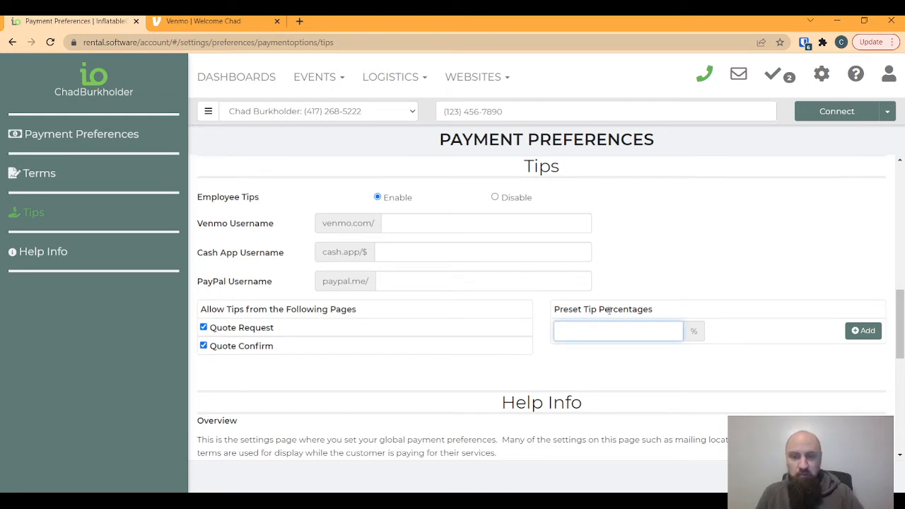
pyautogui.click(684, 334)
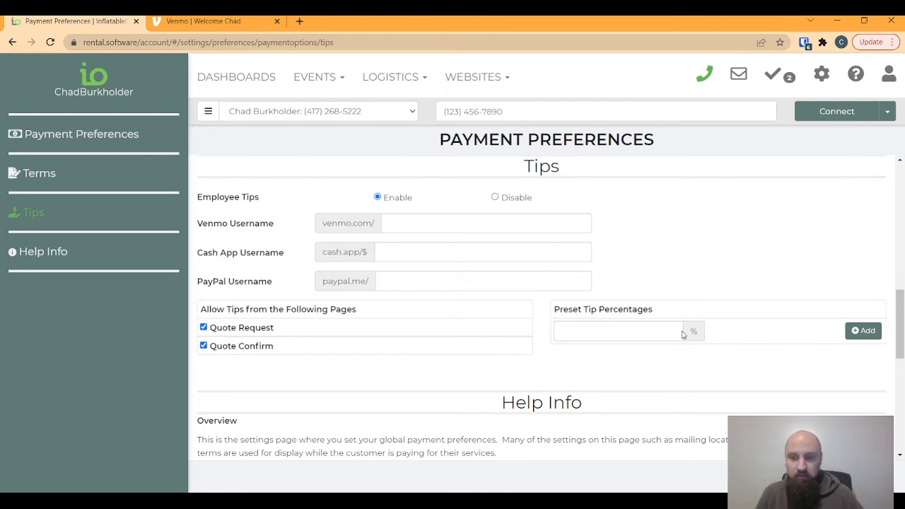
# - Add preset tip percentages of 5, 10, 15 and 20%
pyautogui.click(636, 326)
pyautogui.write('5')
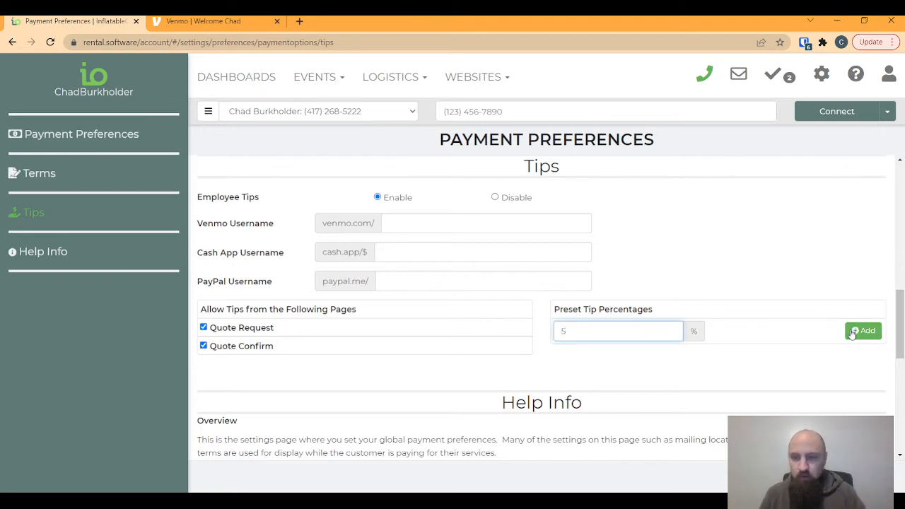
pyautogui.click(863, 330)
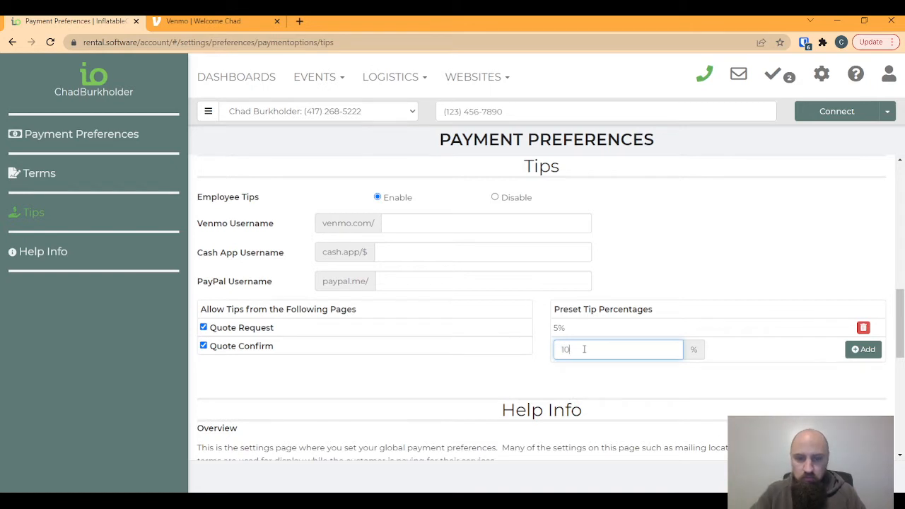
pyautogui.write('10')
pyautogui.click(863, 349)
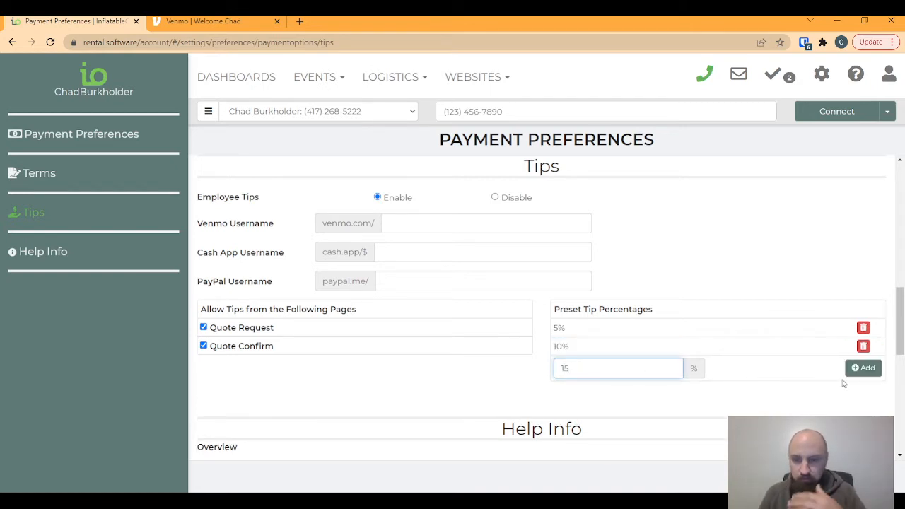
pyautogui.write('15')
pyautogui.click(863, 368)
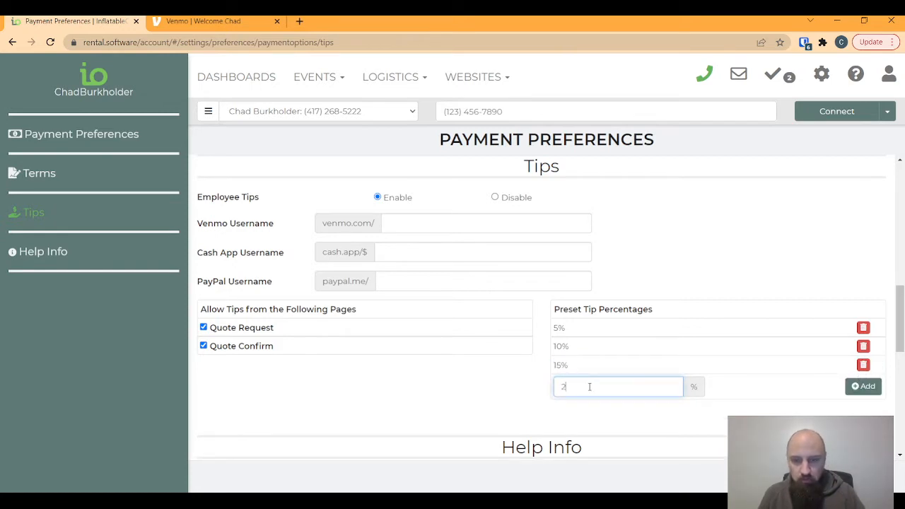
pyautogui.write('20')
pyautogui.click(864, 386)
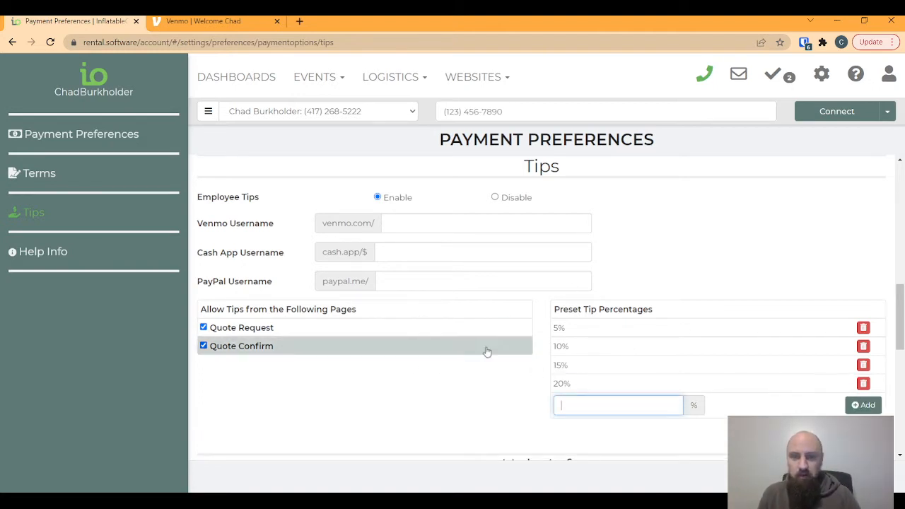
pyautogui.click(468, 76)
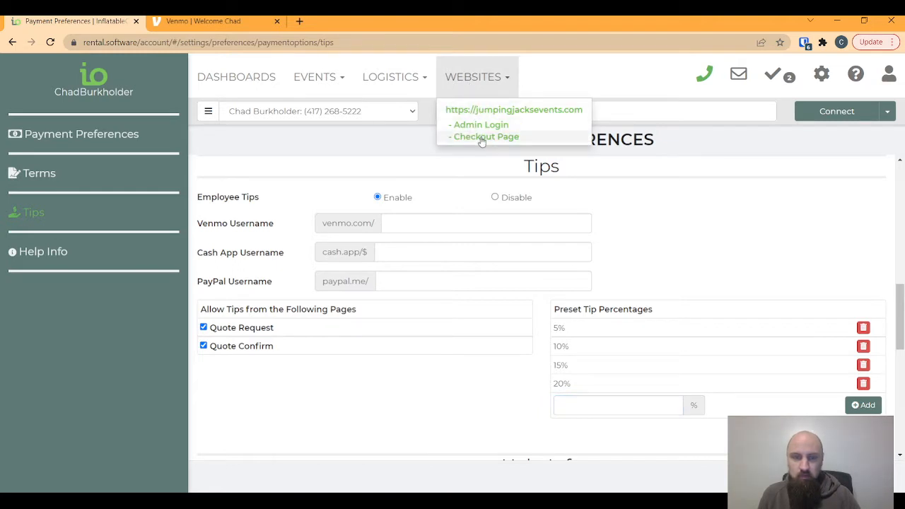
pyautogui.click(481, 137)
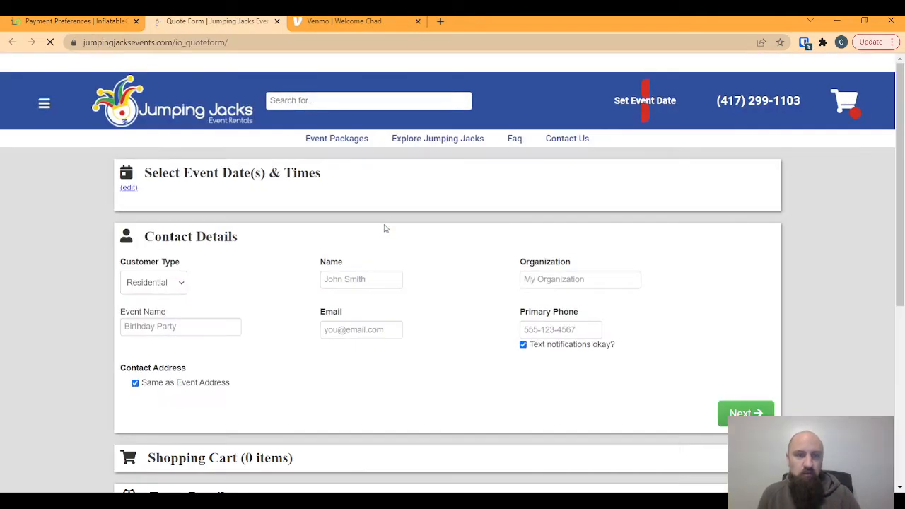
pyautogui.scroll(-5, 410, 273)
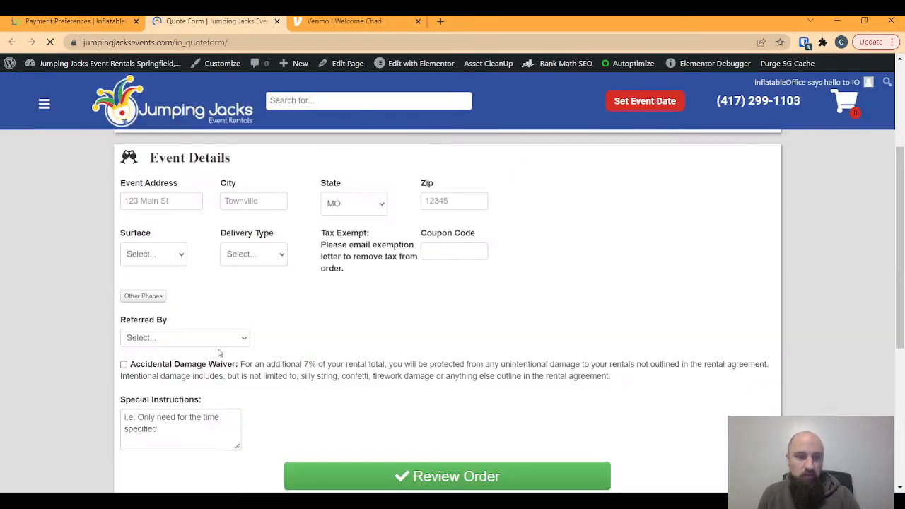
pyautogui.scroll(-2, 391, 328)
pyautogui.scroll(2, 374, 323)
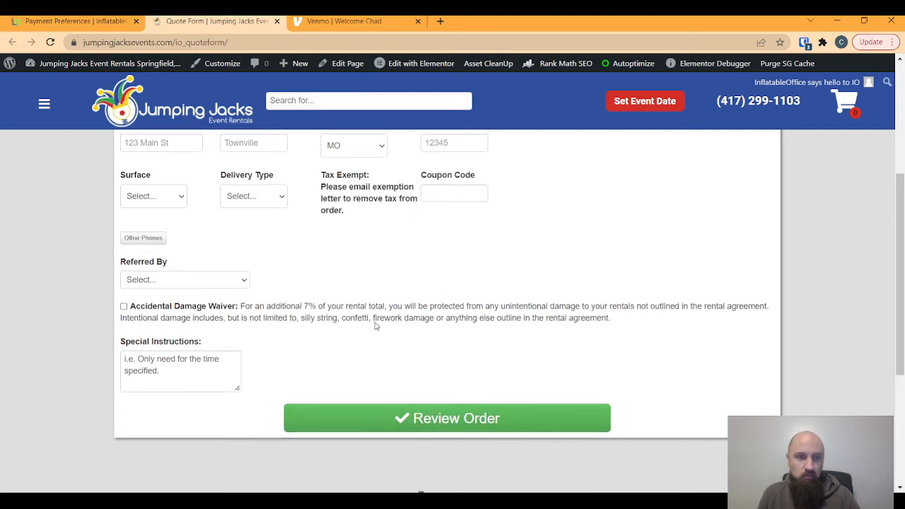
pyautogui.scroll(3, 376, 325)
pyautogui.scroll(1, 376, 325)
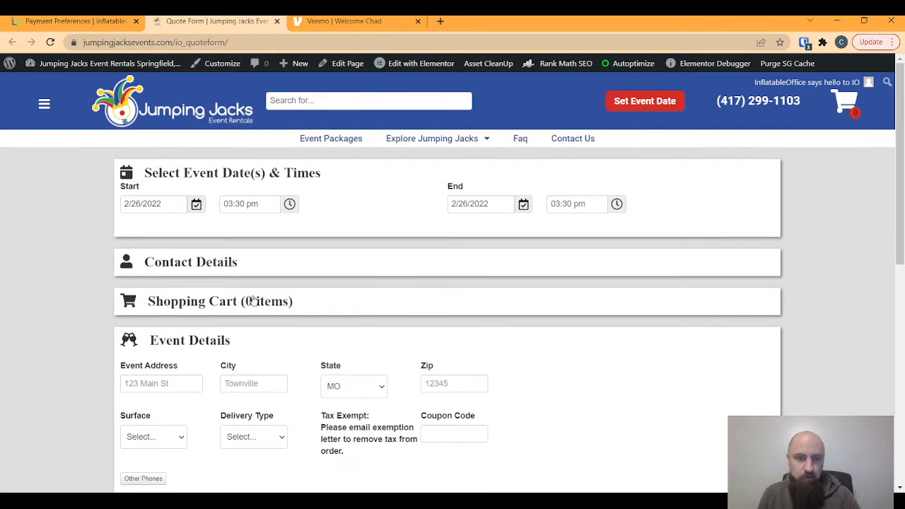
pyautogui.click(214, 273)
pyautogui.scroll(-3, 424, 353)
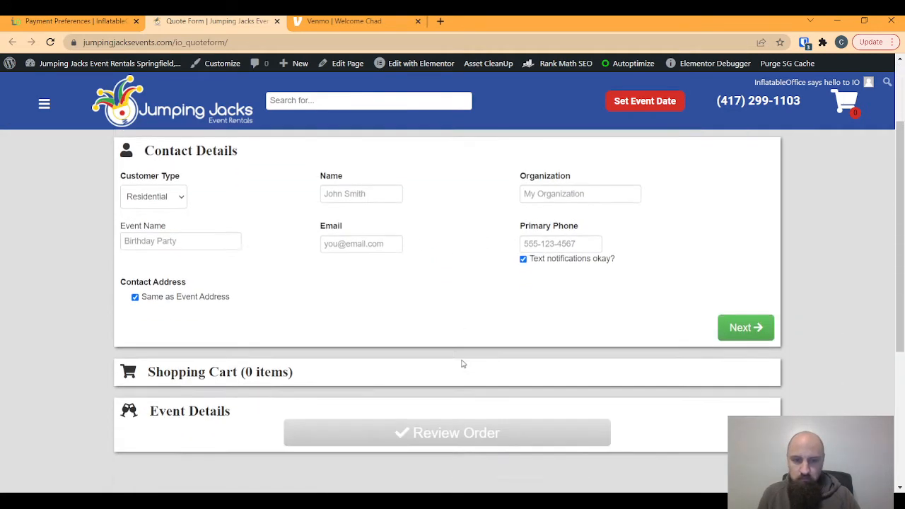
pyautogui.click(215, 287)
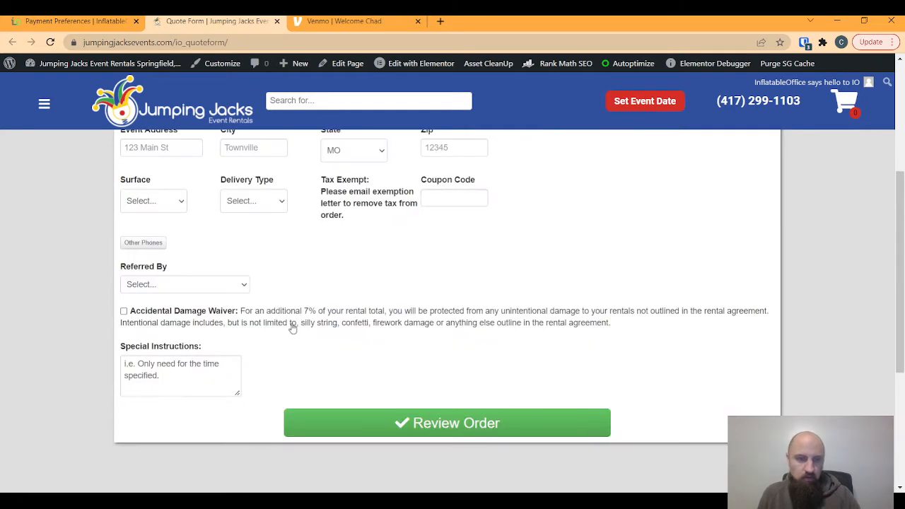
pyautogui.scroll(3, 323, 323)
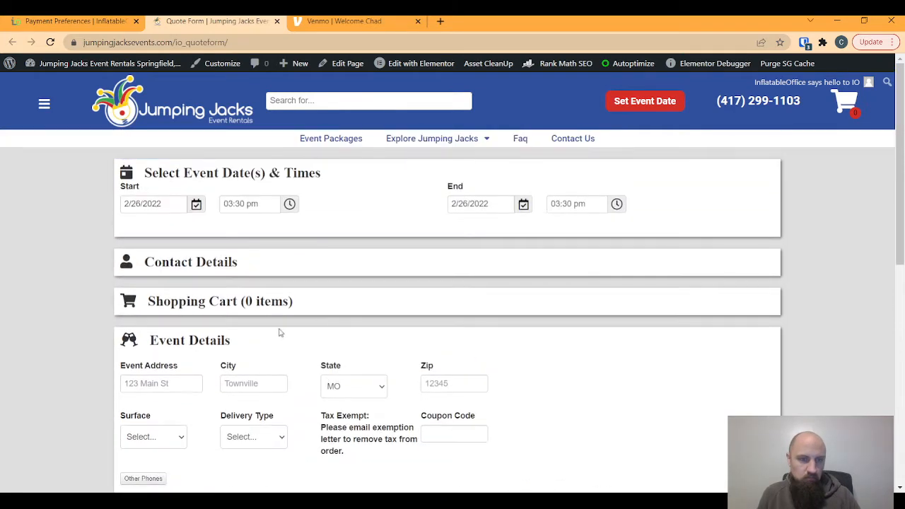
pyautogui.scroll(-4, 495, 354)
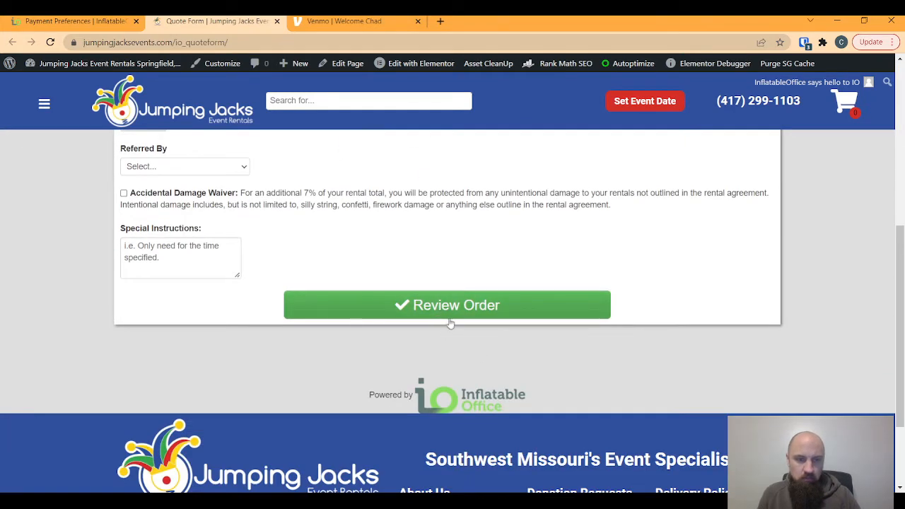
pyautogui.scroll(4, 449, 322)
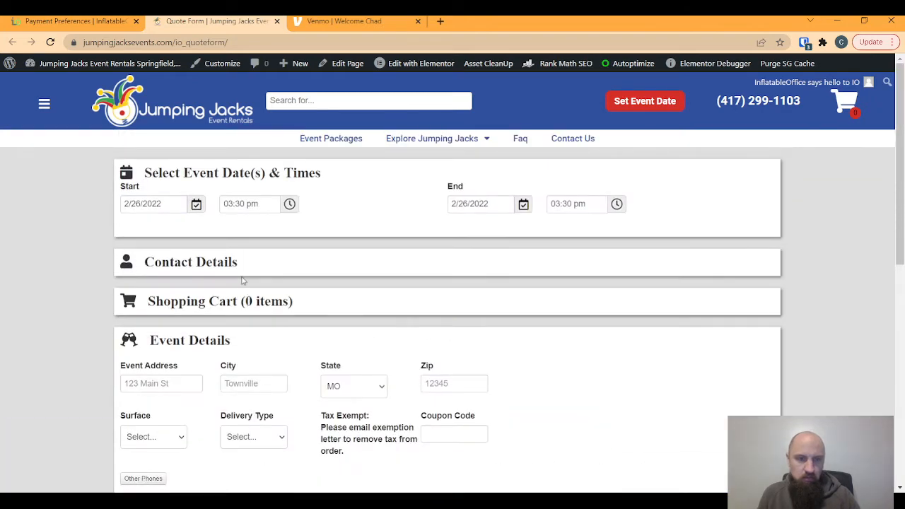
pyautogui.click(277, 21)
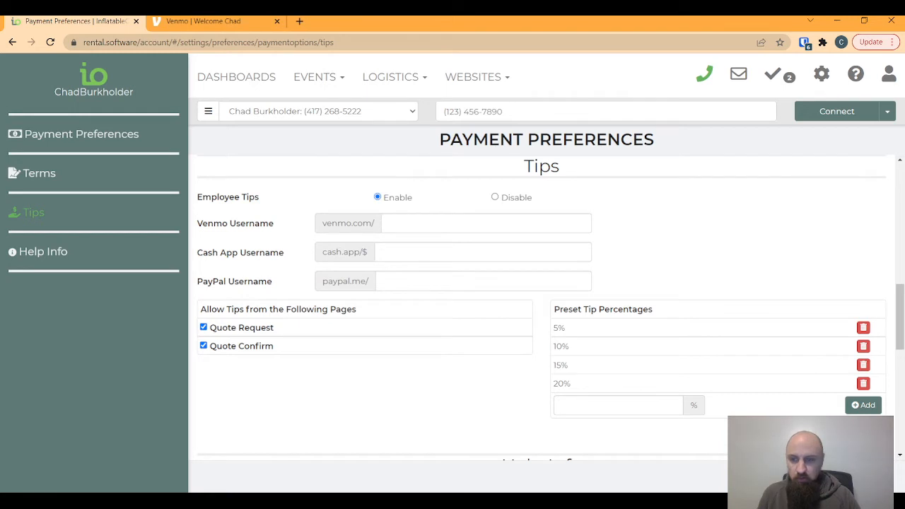
# - Return to the Tips section of Payment Preferences
pyautogui.hotkey('alt', 'Left')
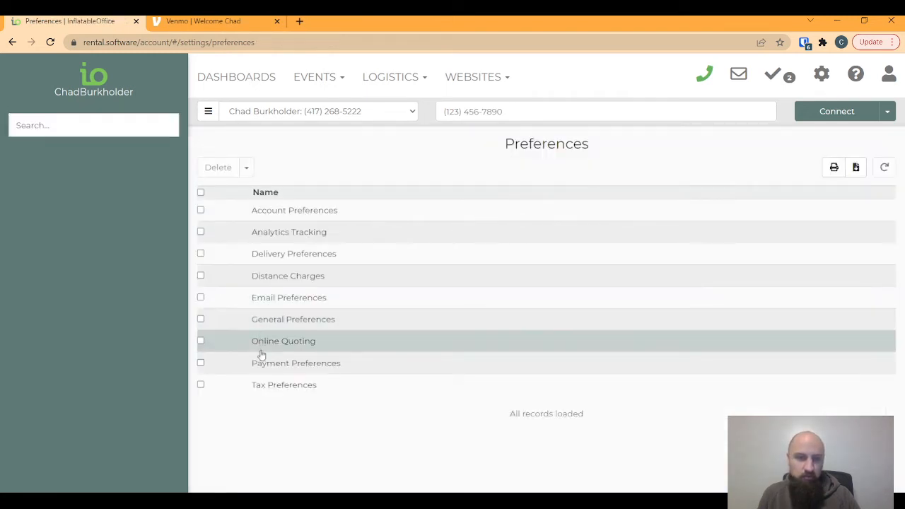
pyautogui.click(285, 370)
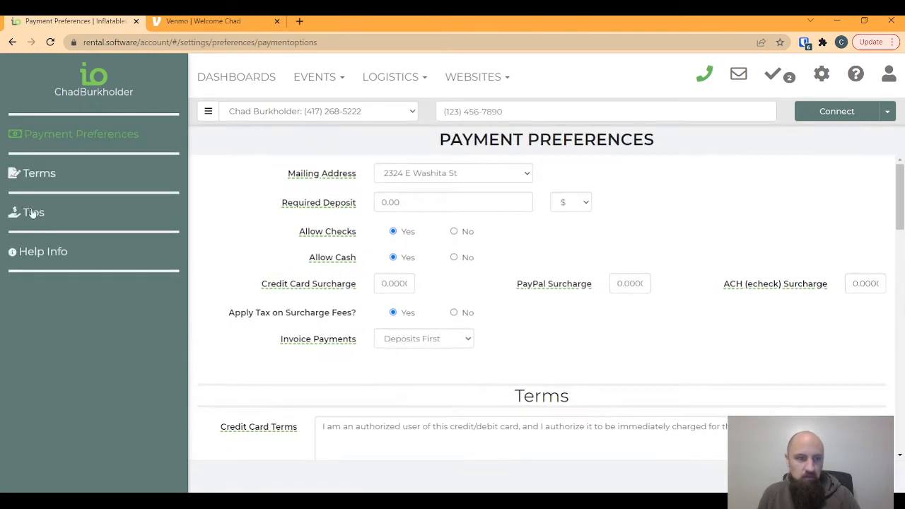
pyautogui.click(32, 213)
# - Reopen the Jumping Jacks quote form and select the Custom tip option under Event Details
pyautogui.click(480, 78)
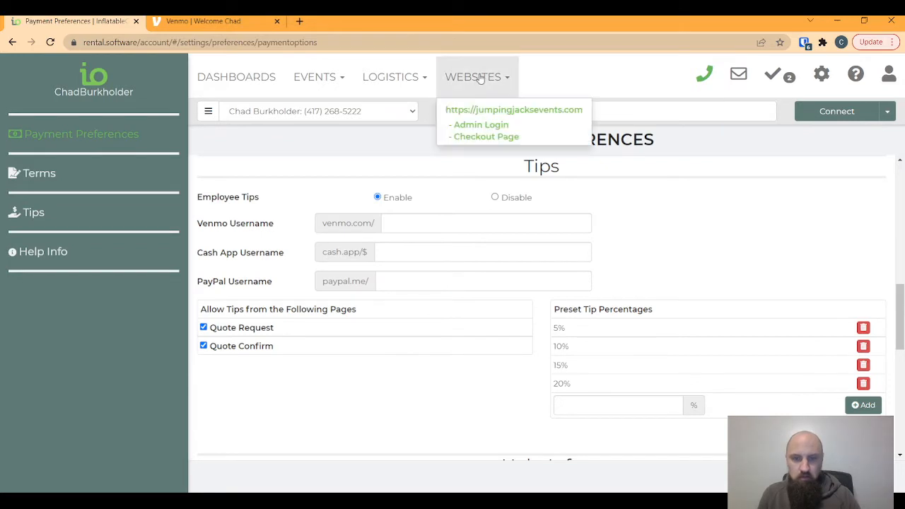
pyautogui.click(472, 137)
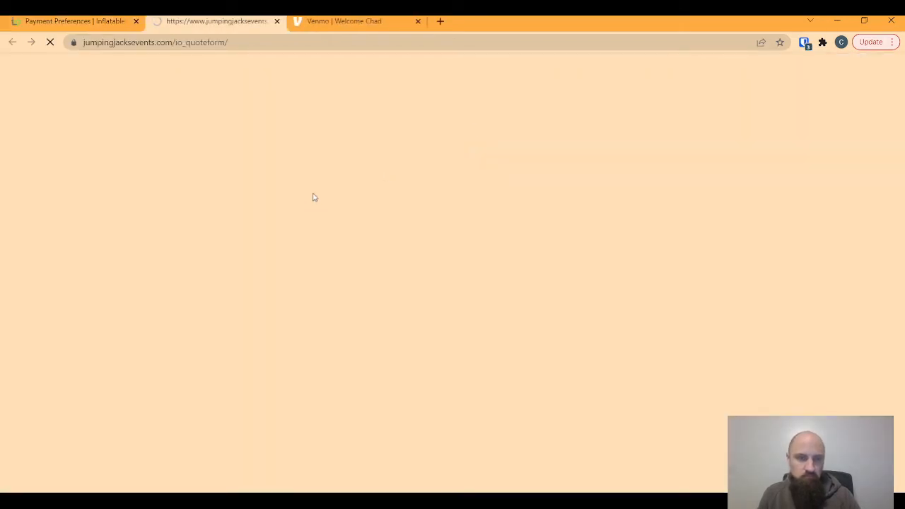
pyautogui.scroll(-2, 337, 225)
pyautogui.scroll(-5, 337, 225)
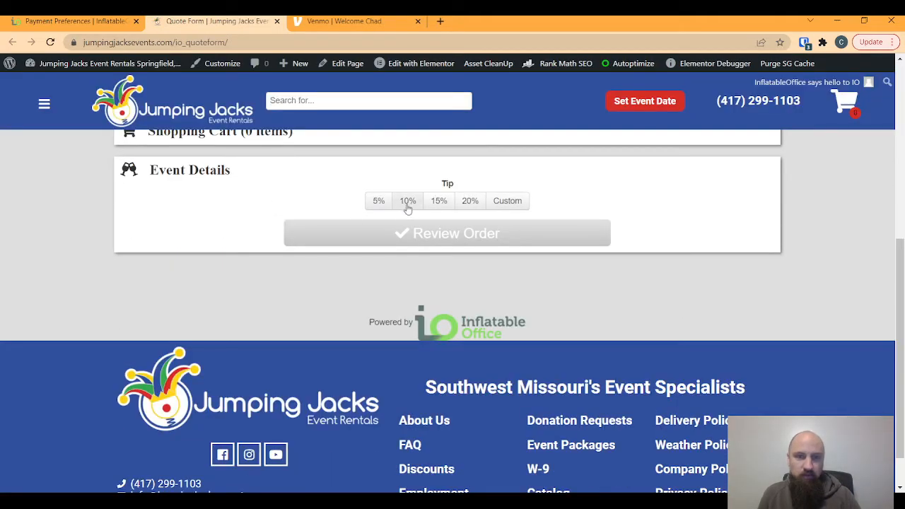
pyautogui.click(520, 202)
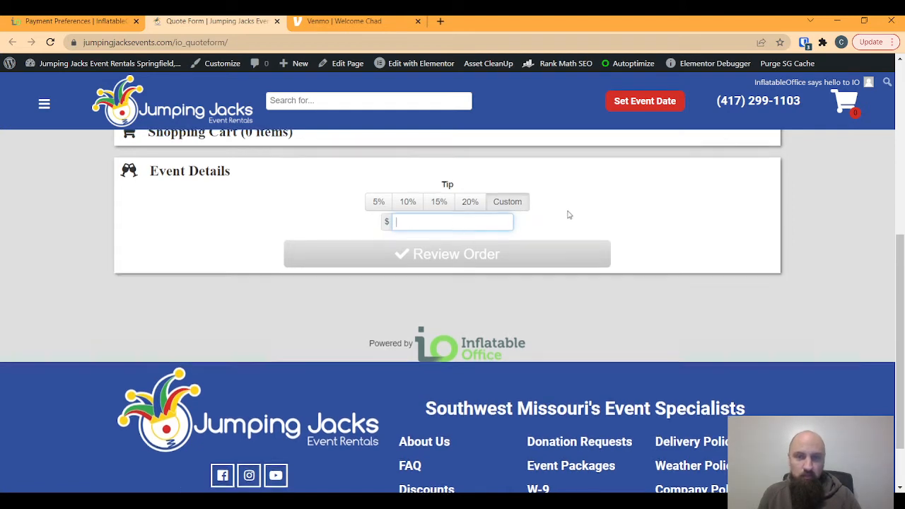
pyautogui.scroll(1, 568, 216)
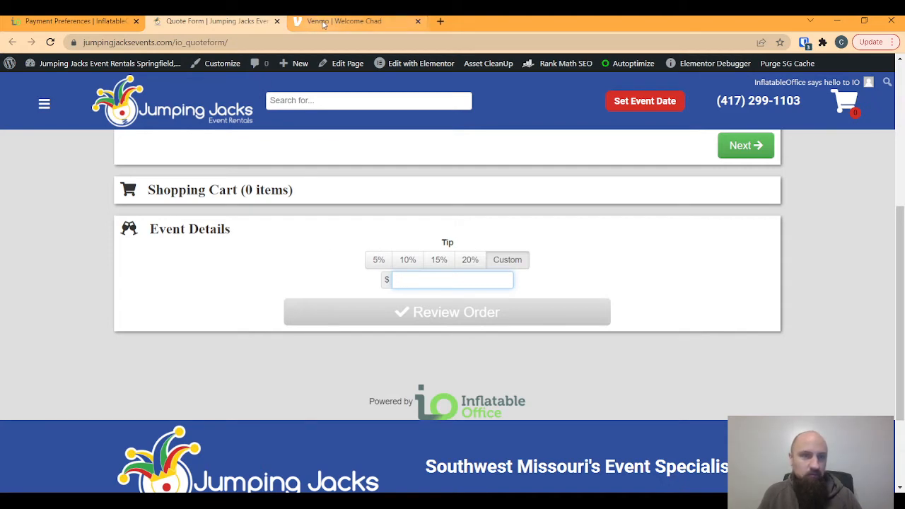
# - Copy the business's Venmo handle from the Venmo tab into Tips > Venmo Username and save
pyautogui.click(92, 24)
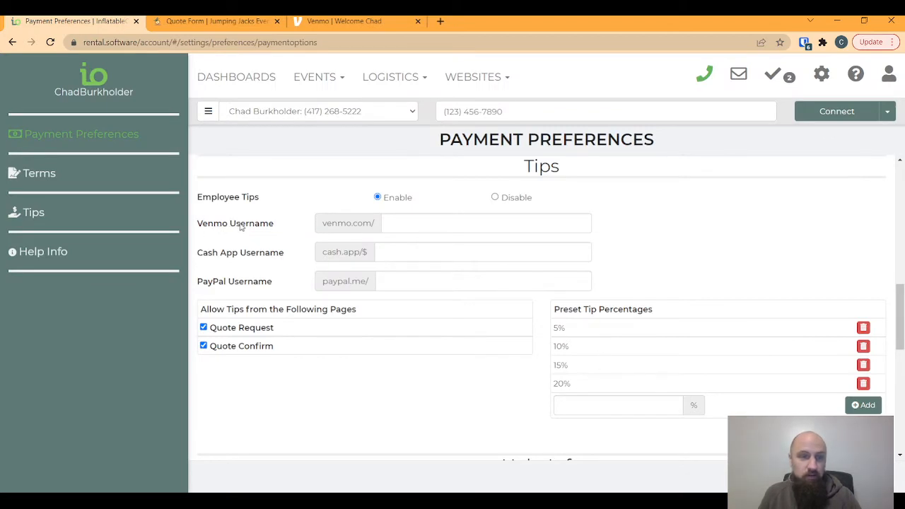
pyautogui.click(403, 224)
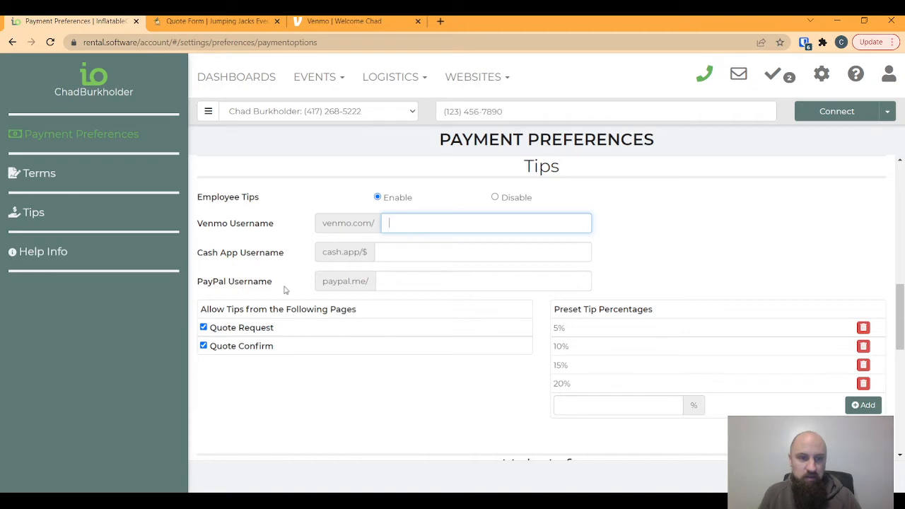
pyautogui.click(405, 282)
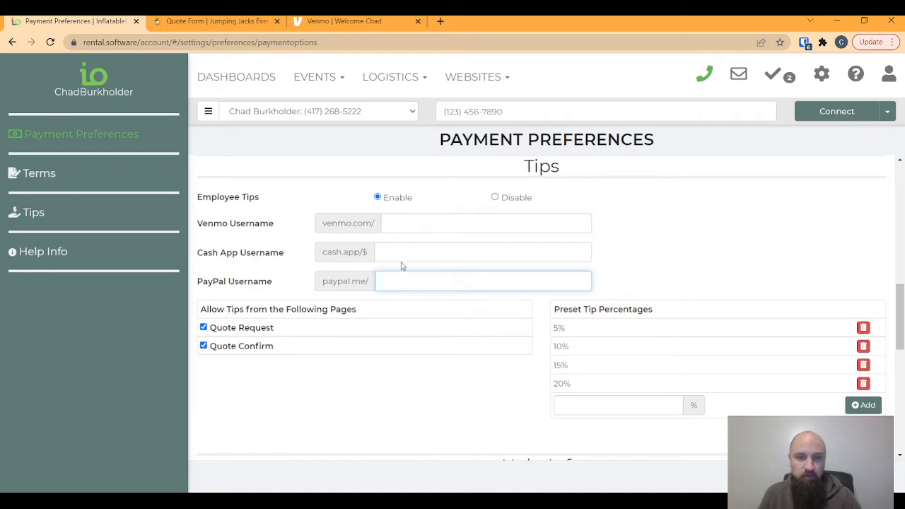
pyautogui.click(402, 221)
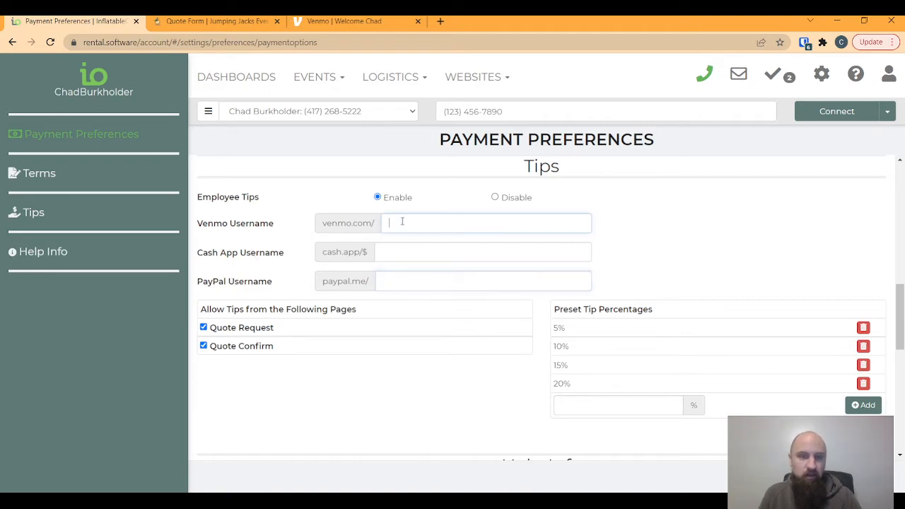
pyautogui.click(379, 252)
pyautogui.click(385, 275)
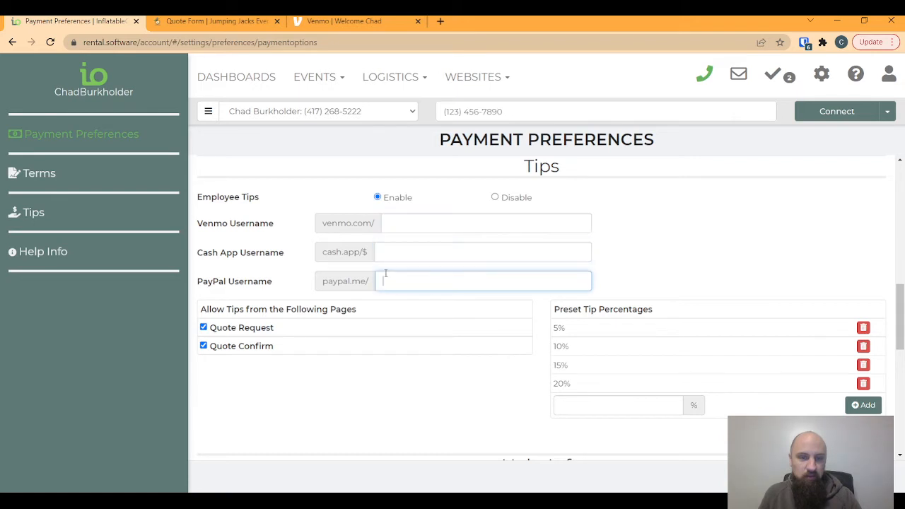
pyautogui.click(391, 222)
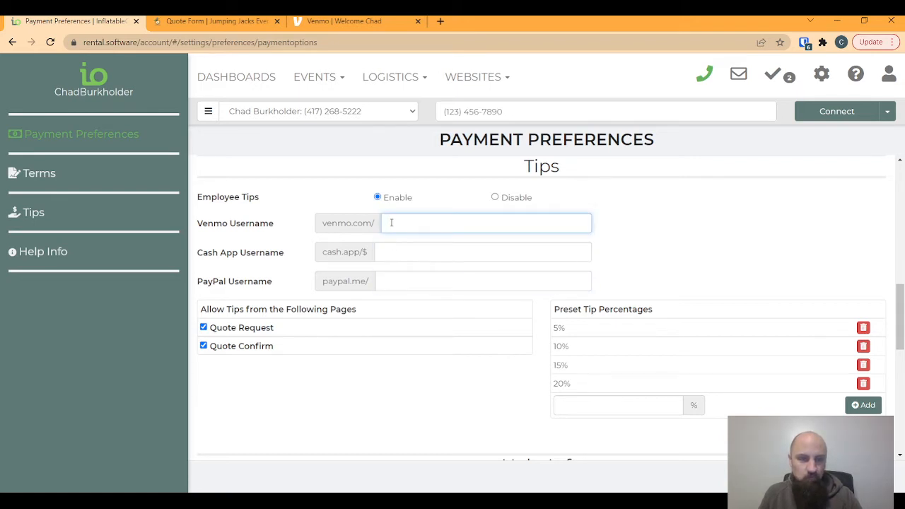
pyautogui.click(339, 22)
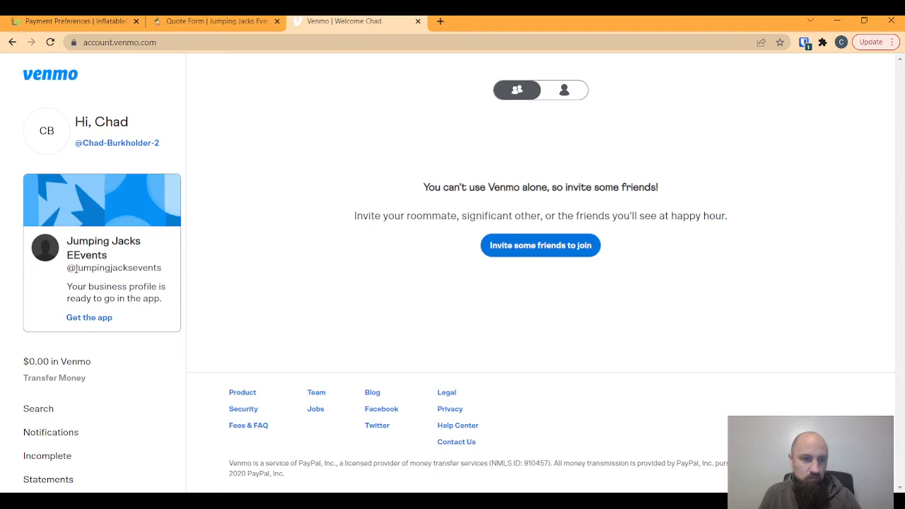
pyautogui.moveTo(75, 269); pyautogui.dragTo(163, 267)
pyautogui.hotkey('ctrl', 'c')
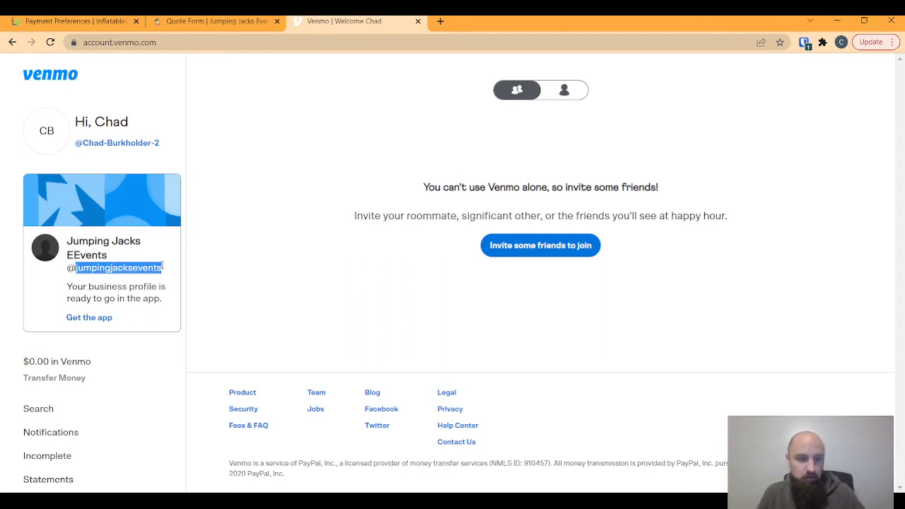
pyautogui.click(75, 21)
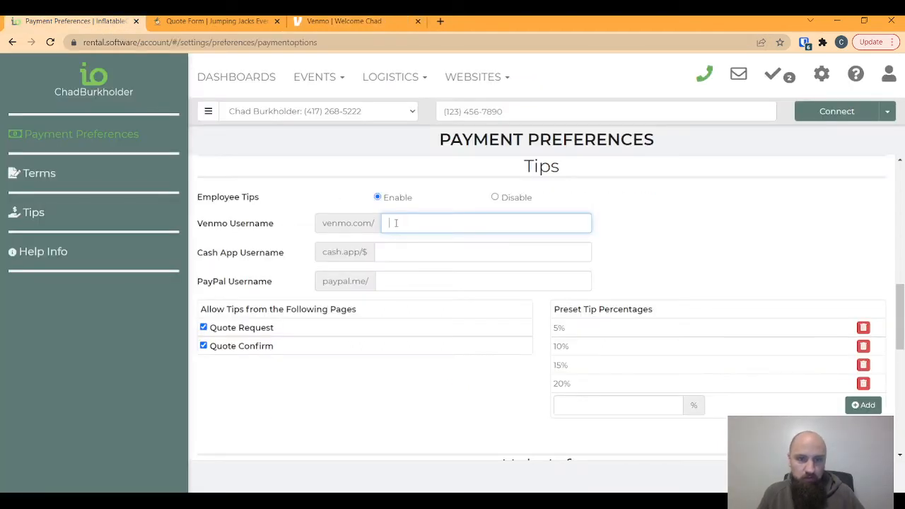
pyautogui.hotkey('ctrl', 'v')
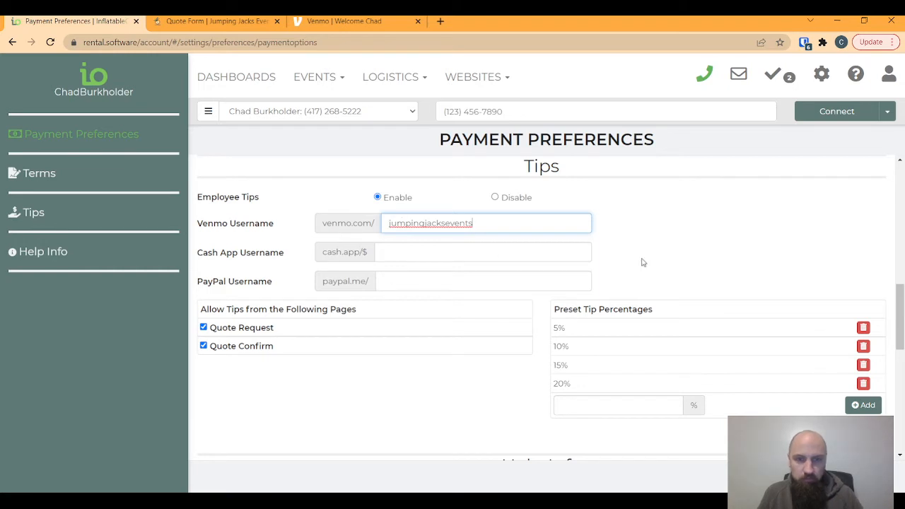
pyautogui.click(625, 259)
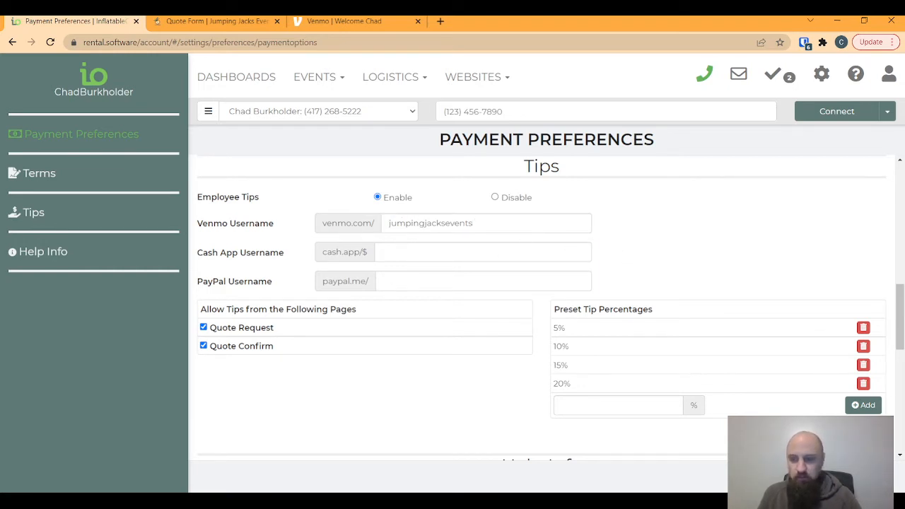
pyautogui.hotkey('alt', 'Left')
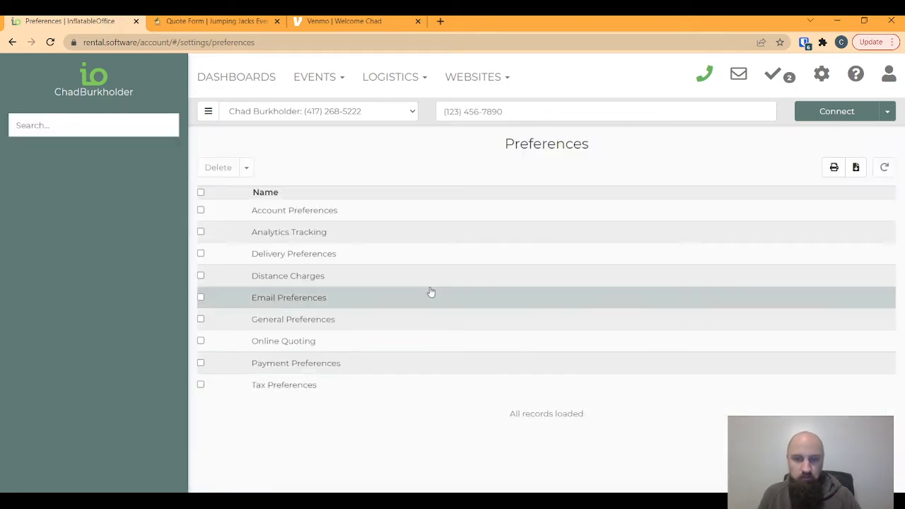
# - Recheck the Tips settings in Payment Preferences and save them
pyautogui.click(329, 361)
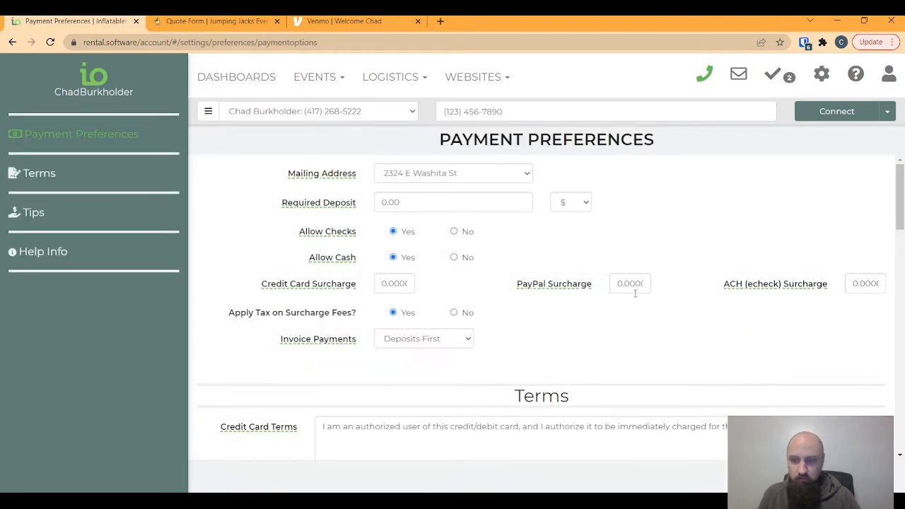
pyautogui.scroll(-10, 539, 359)
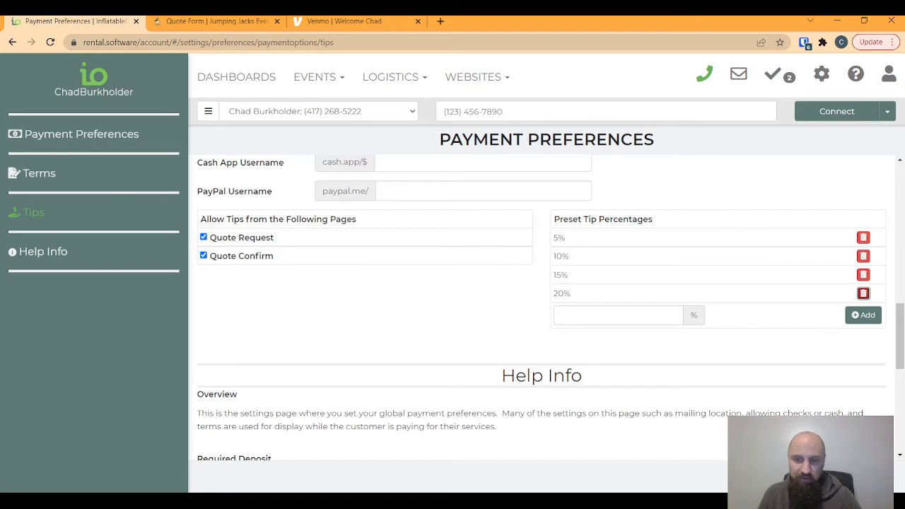
pyautogui.click(859, 477)
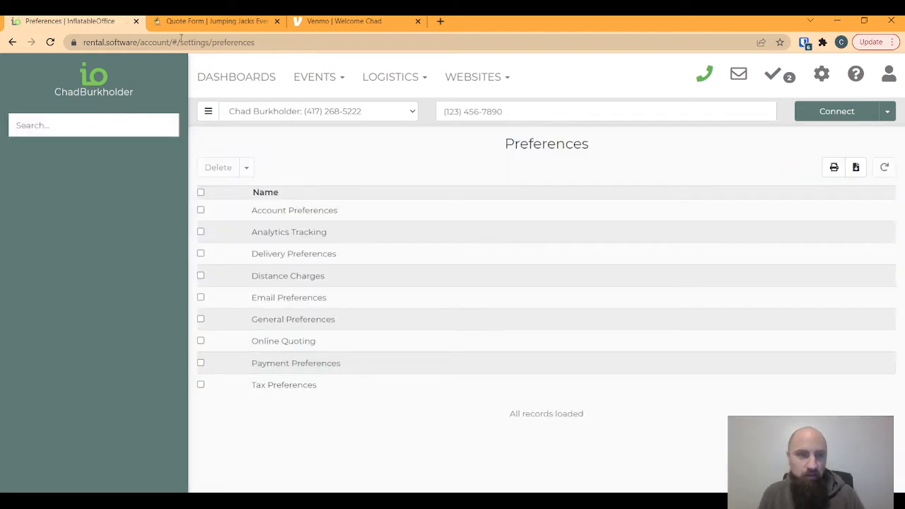
# - Fill the quote form's contact step with test name, event name 'Test', email and phone
pyautogui.click(212, 21)
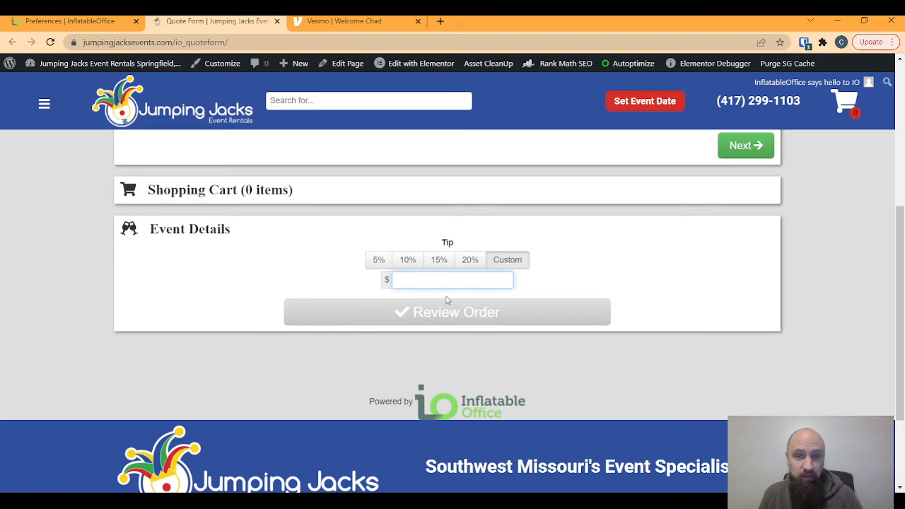
pyautogui.scroll(4, 386, 297)
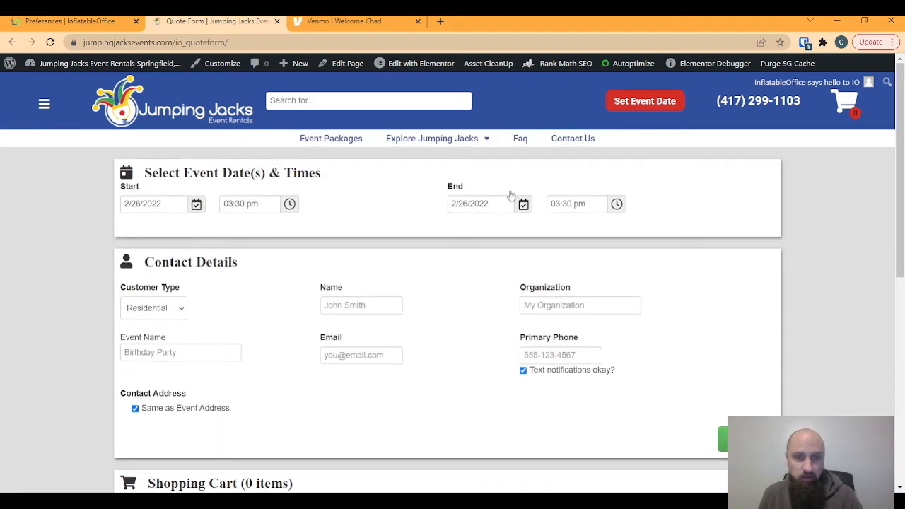
pyautogui.click(340, 304)
pyautogui.write('Test Test')
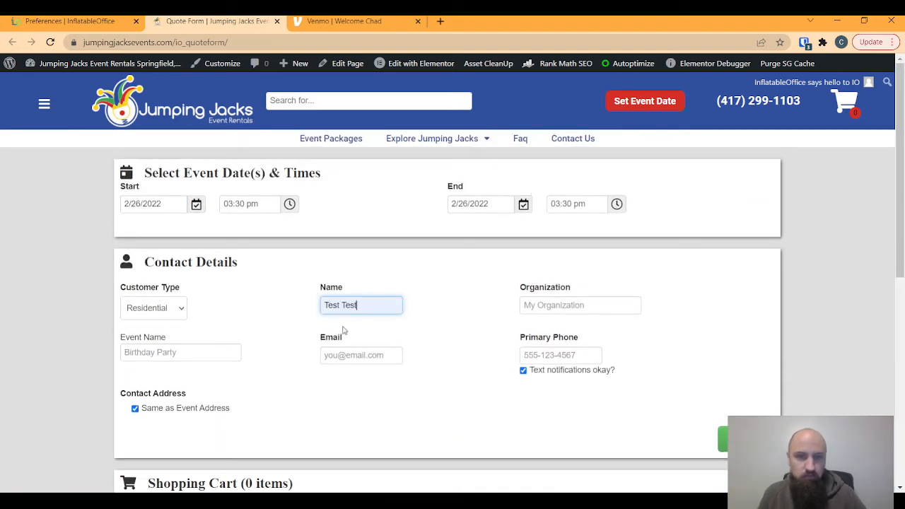
pyautogui.click(168, 354)
pyautogui.write('Test')
pyautogui.press('Tab')
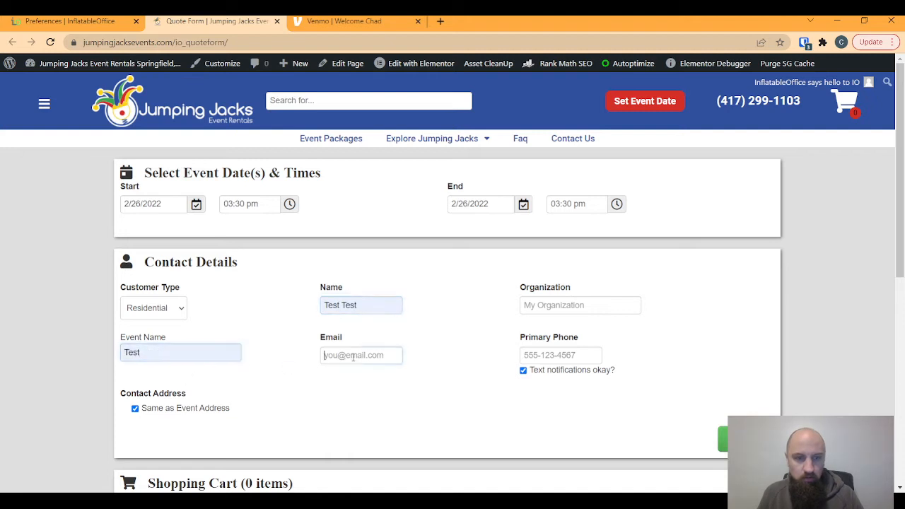
pyautogui.write('test@yahoo.com')
pyautogui.click(543, 359)
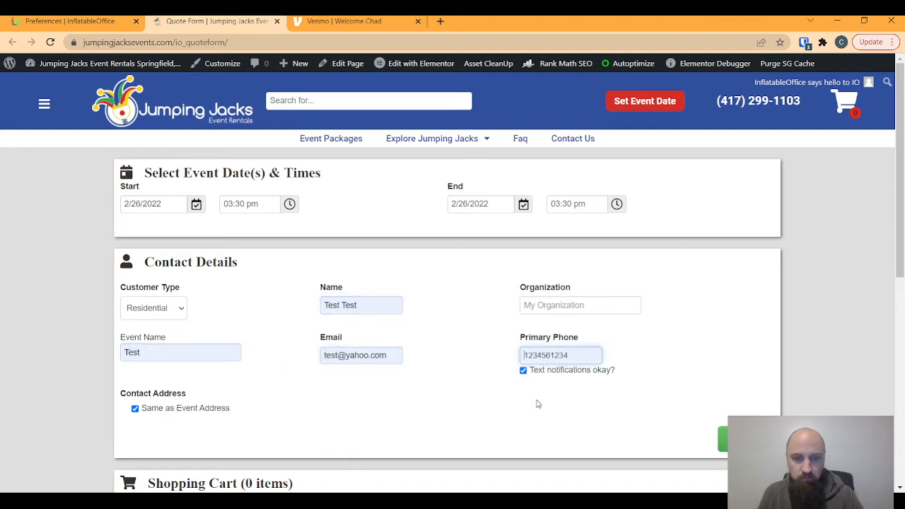
pyautogui.scroll(-1, 351, 387)
pyautogui.click(742, 319)
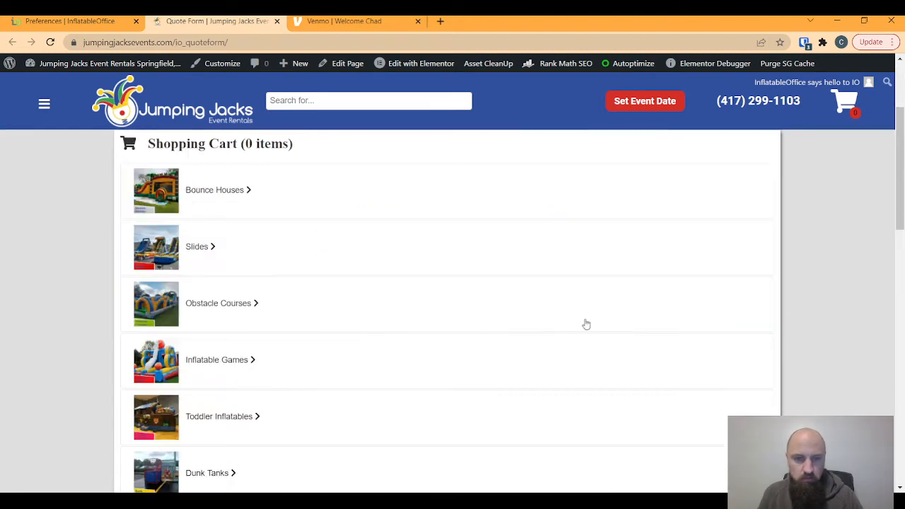
# - Add the Arctic Combo bounce house to the quote cart
pyautogui.click(210, 190)
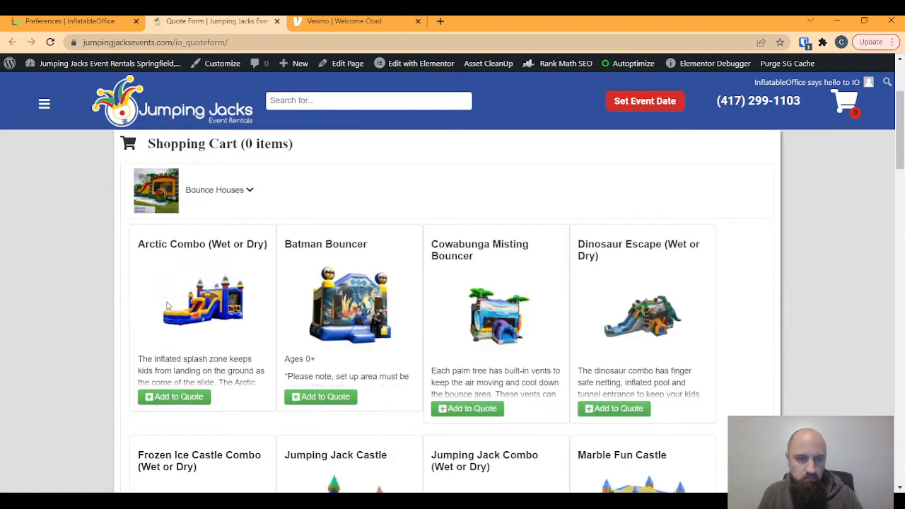
pyautogui.click(180, 397)
pyautogui.scroll(-20, 420, 327)
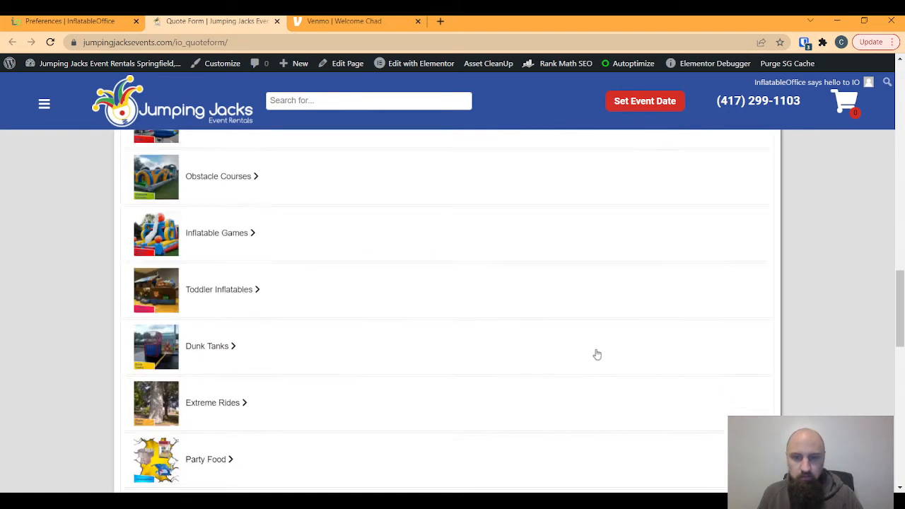
pyautogui.click(736, 278)
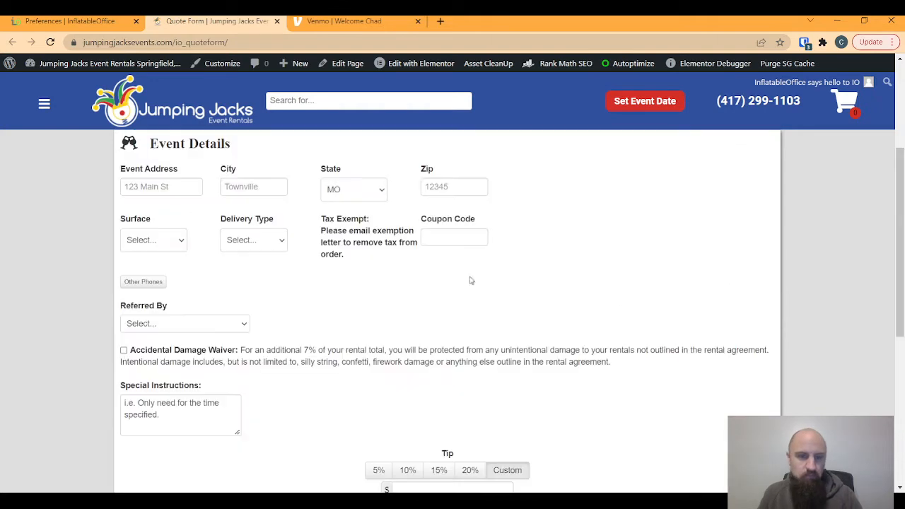
# - Enter a Springfield 65802 event address, grass surface, standard delivery, 10% tip, and submit for review
pyautogui.click(173, 188)
pyautogui.click(151, 233)
pyautogui.click(263, 188)
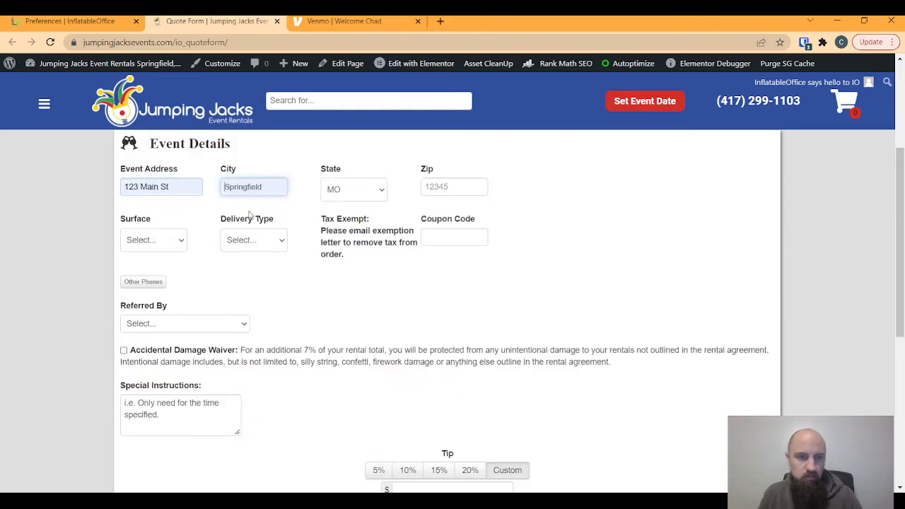
pyautogui.click(250, 214)
pyautogui.click(428, 187)
pyautogui.click(450, 236)
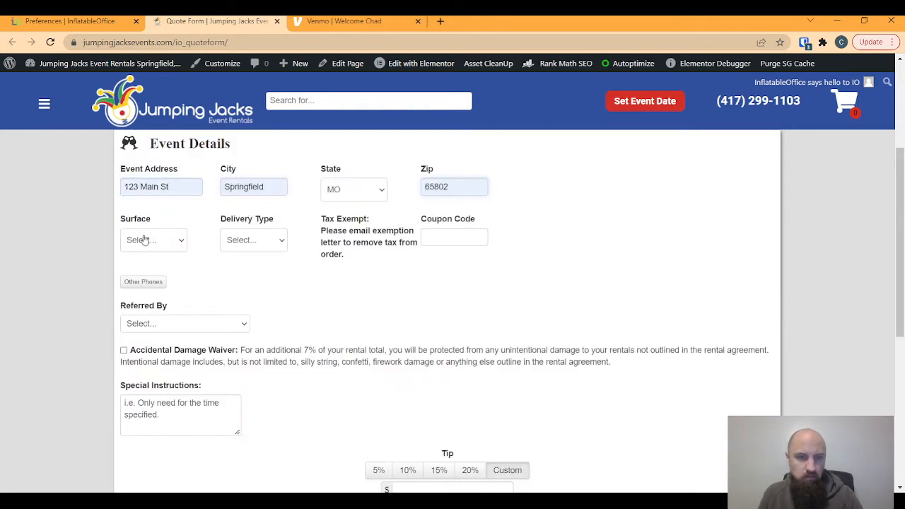
pyautogui.click(176, 269)
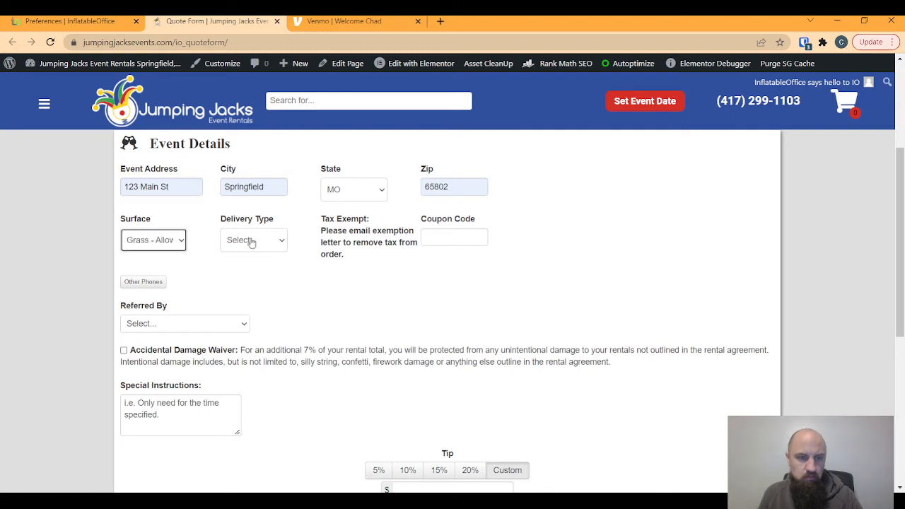
pyautogui.click(263, 278)
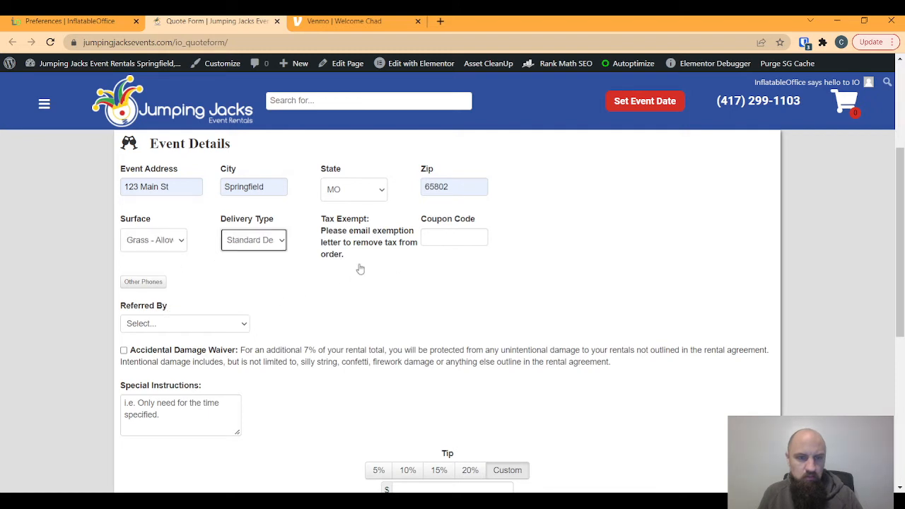
pyautogui.scroll(-3, 370, 370)
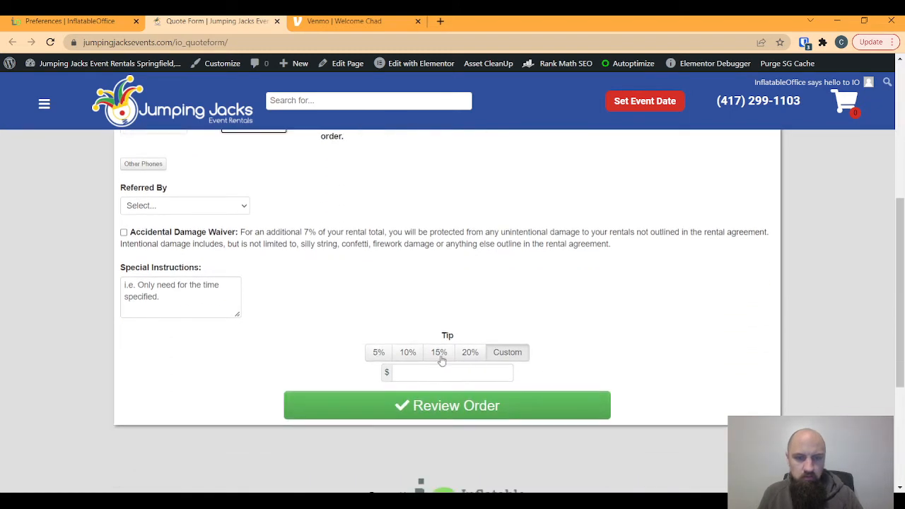
pyautogui.click(409, 355)
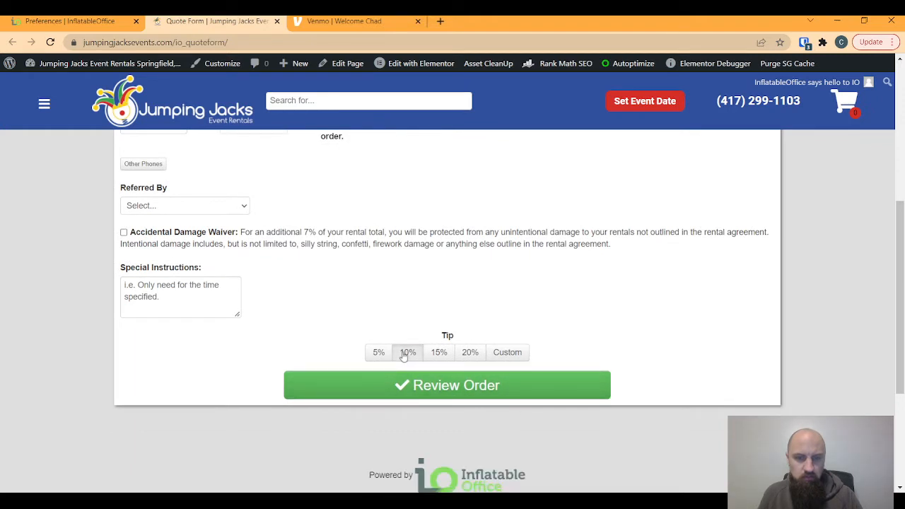
pyautogui.click(468, 387)
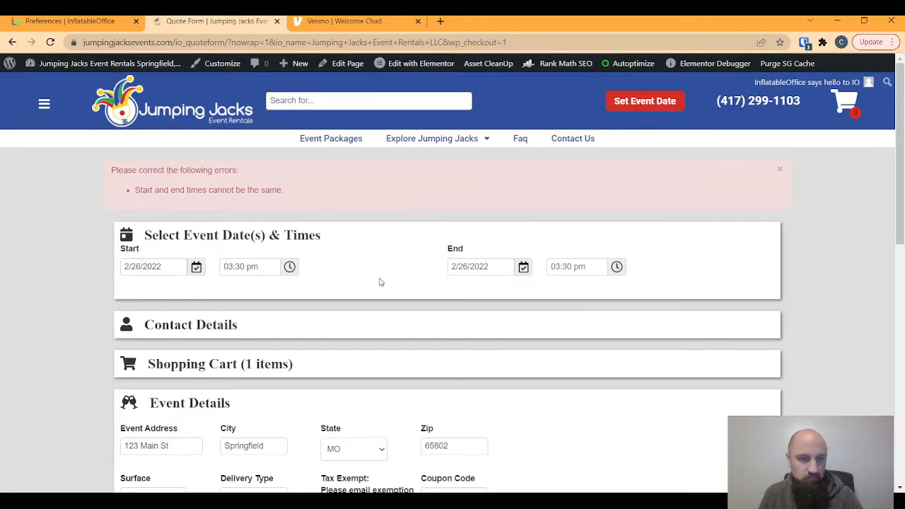
# - Change the event end time to 4:30 pm and resubmit the quote for review
pyautogui.scroll(-6, 481, 385)
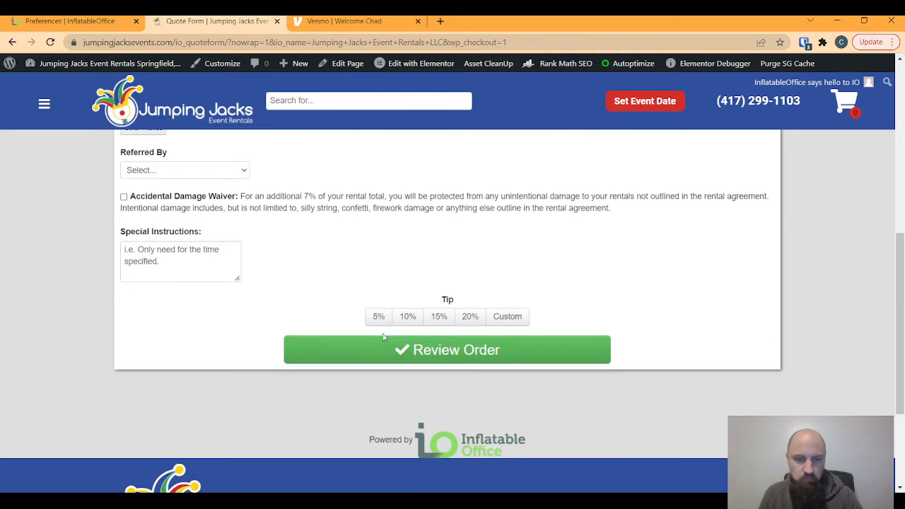
pyautogui.click(396, 350)
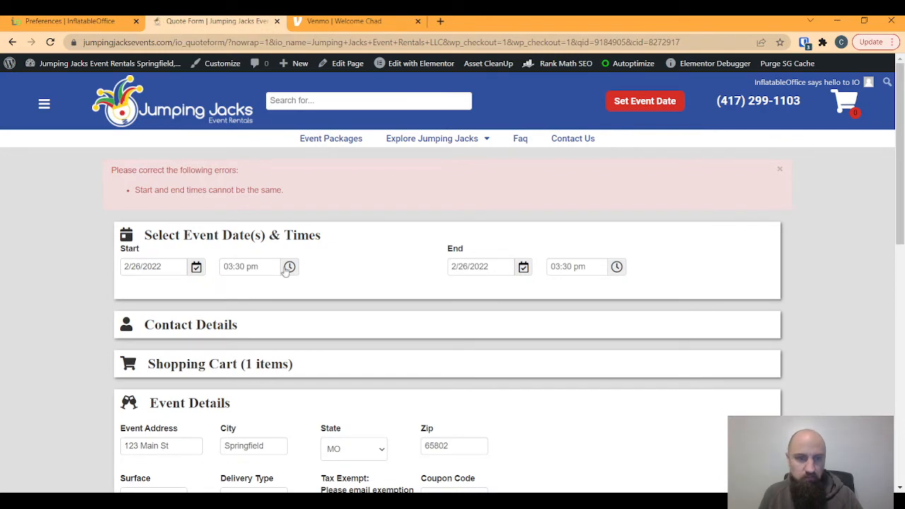
pyautogui.click(616, 266)
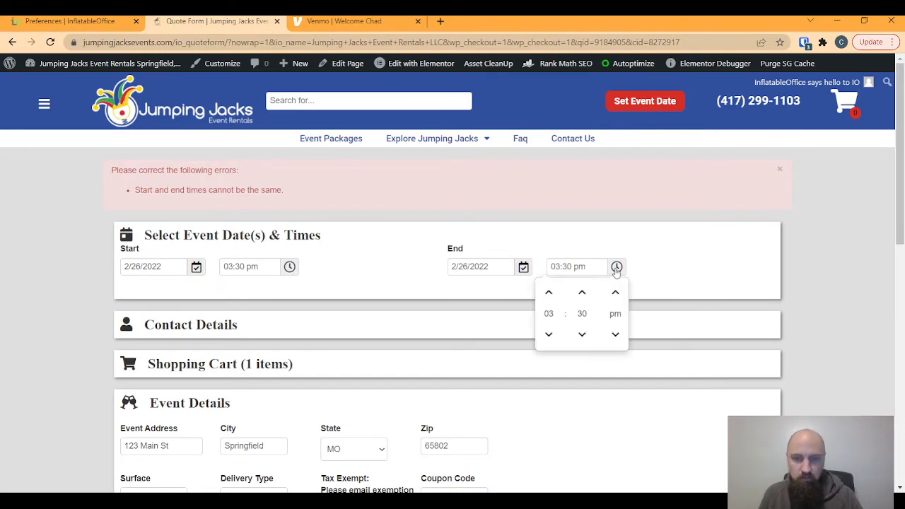
pyautogui.click(546, 295)
pyautogui.scroll(-3, 462, 304)
pyautogui.scroll(2, 657, 254)
pyautogui.click(685, 245)
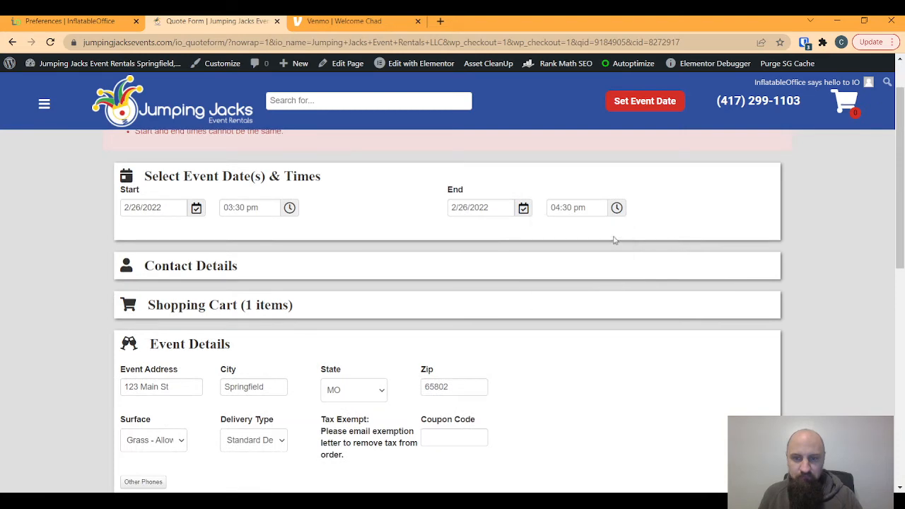
pyautogui.scroll(-10, 443, 354)
pyautogui.click(478, 185)
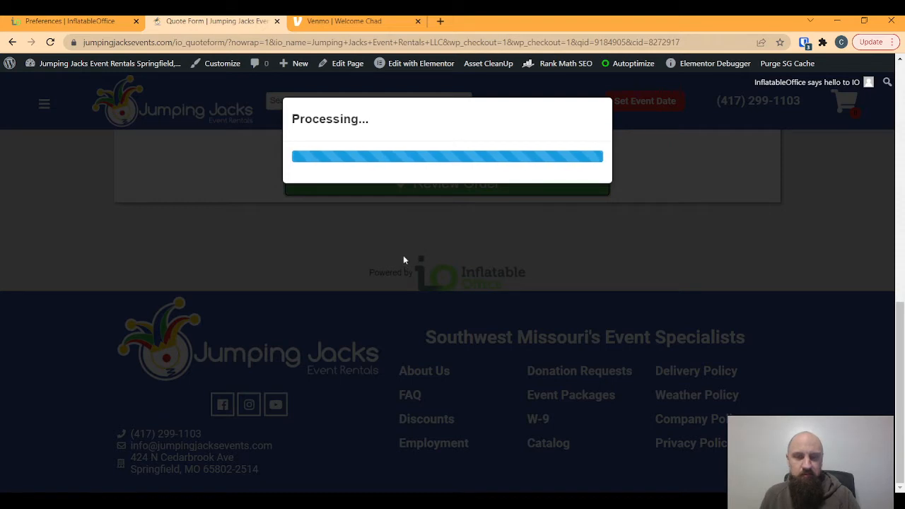
# - Choose the 10% tip on the Quote Details page, giving a $38.35 tip
pyautogui.scroll(-3, 470, 313)
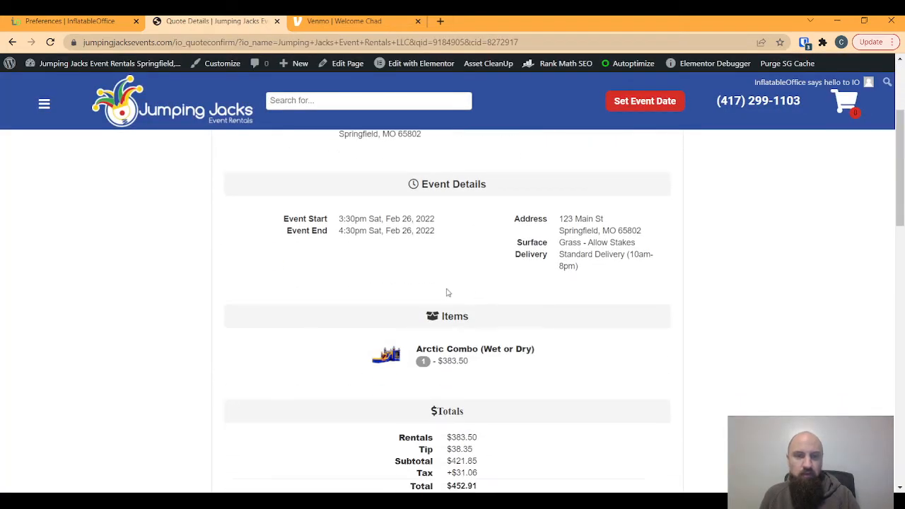
pyautogui.scroll(-3, 447, 292)
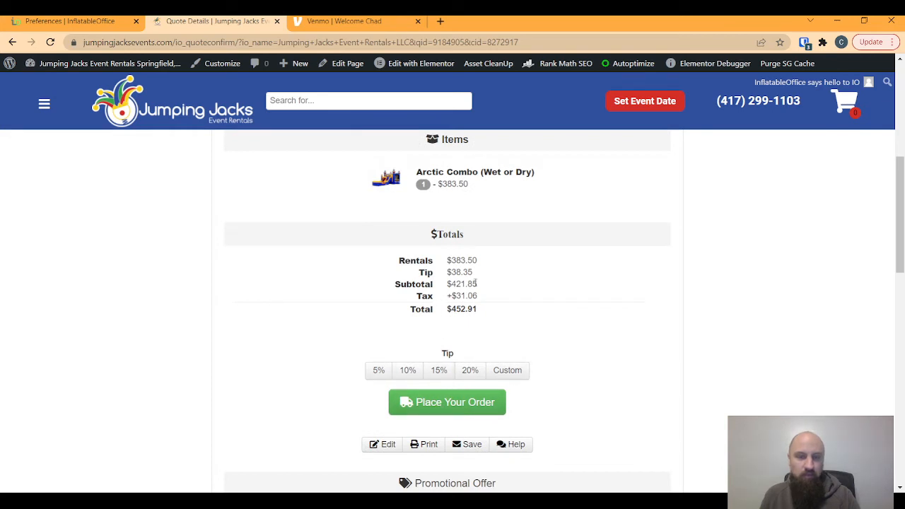
pyautogui.click(408, 373)
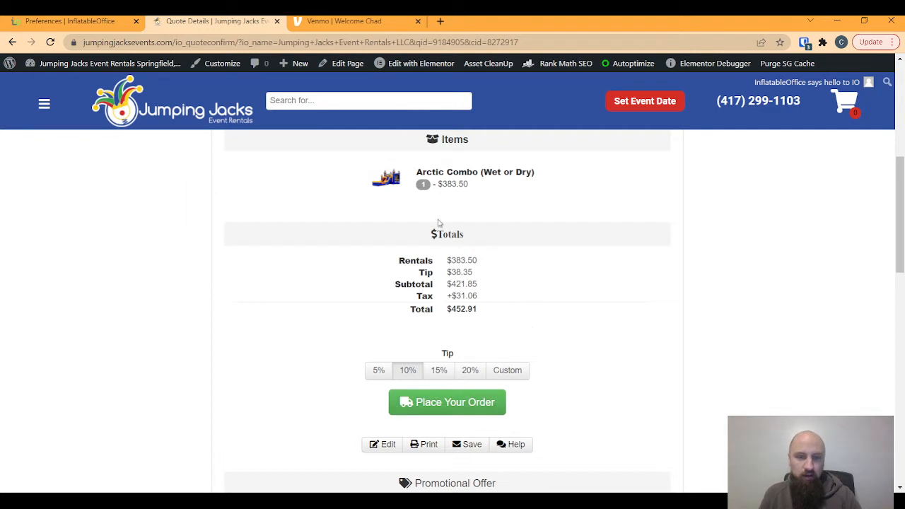
# - Close the Quote Details tab and scroll Payment Preferences down to the Tips section
pyautogui.click(276, 23)
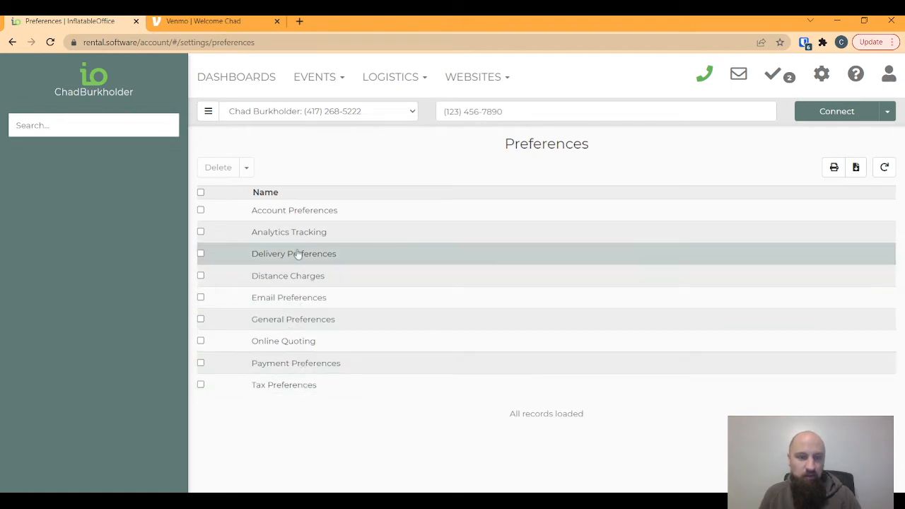
pyautogui.click(290, 364)
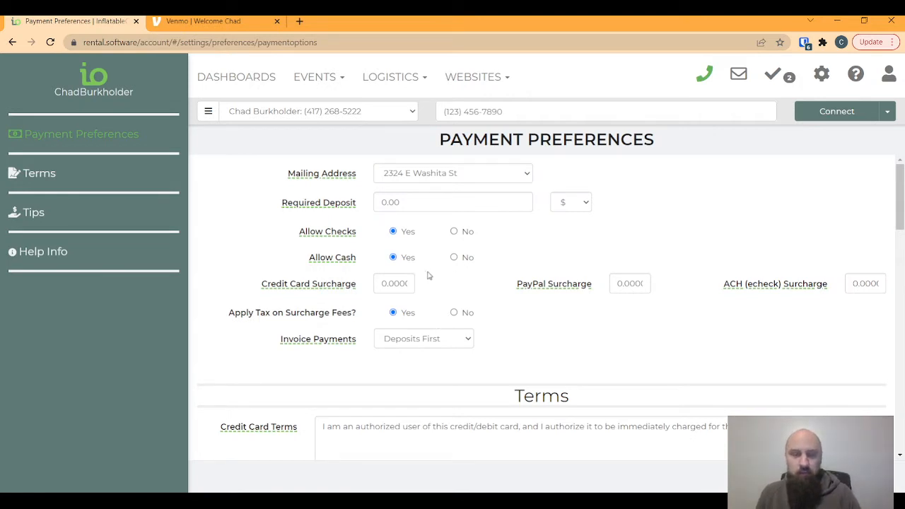
pyautogui.scroll(-3, 524, 315)
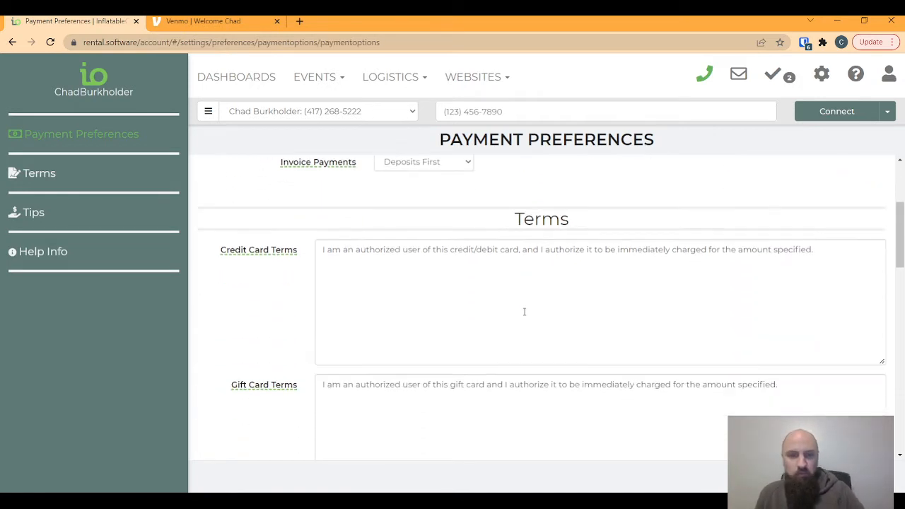
pyautogui.scroll(-3, 522, 298)
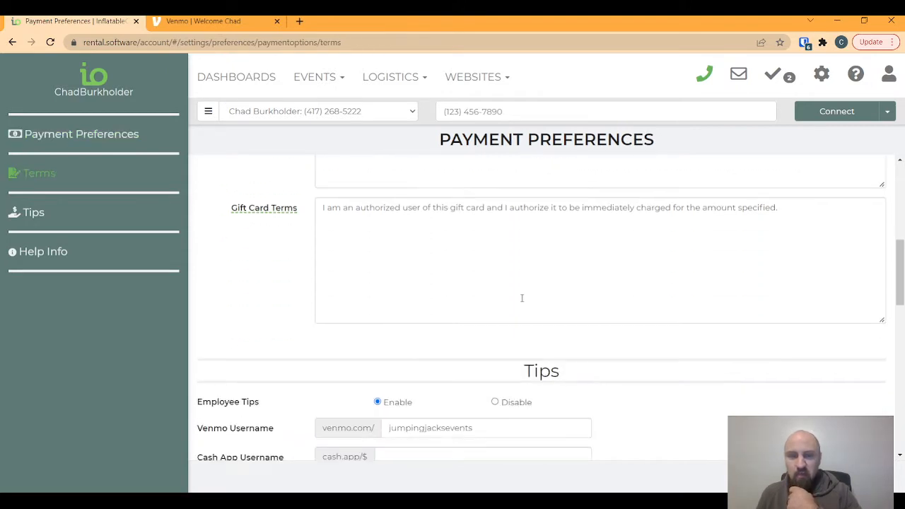
pyautogui.scroll(-2, 387, 411)
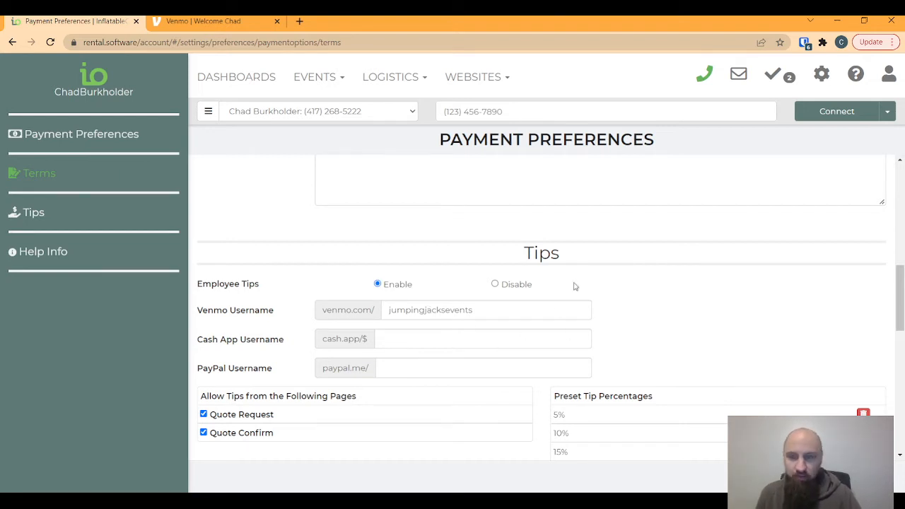
# - Go to the Email Center from the settings menu and open the Tipping template
pyautogui.click(739, 76)
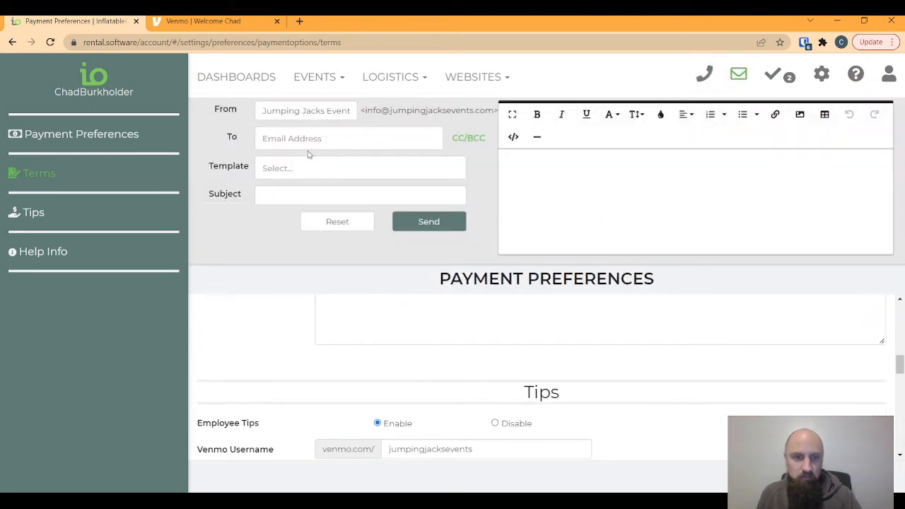
pyautogui.click(302, 138)
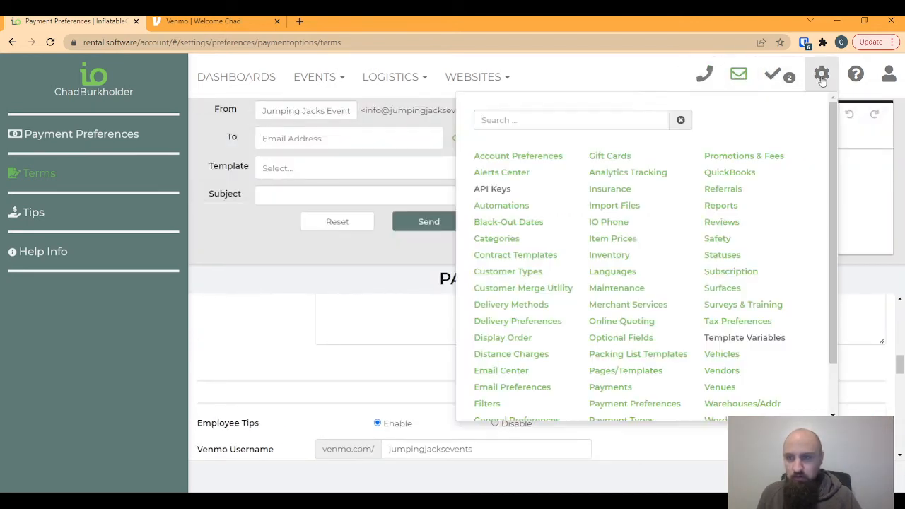
pyautogui.click(821, 73)
pyautogui.click(499, 371)
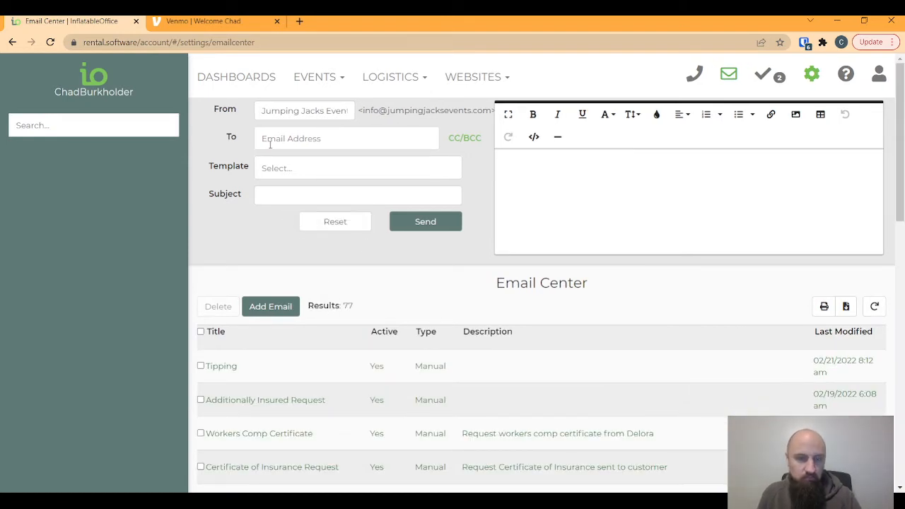
pyautogui.click(728, 73)
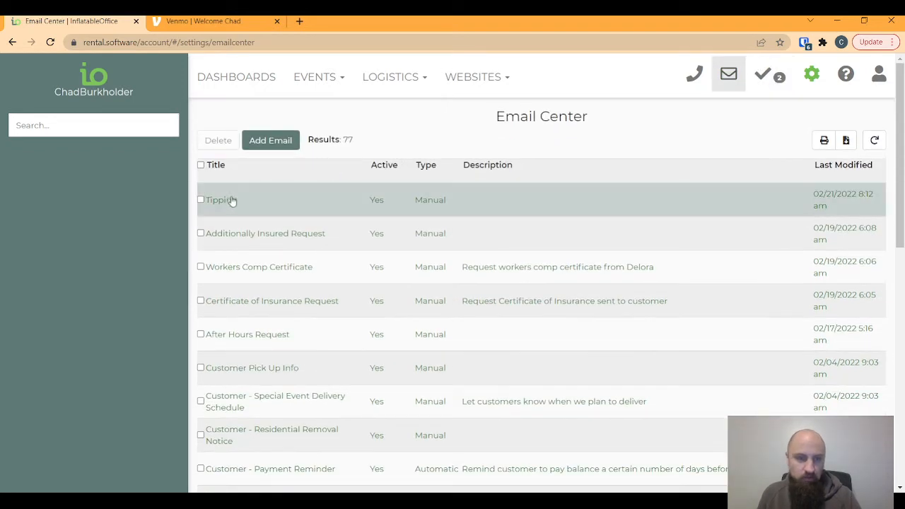
pyautogui.click(231, 198)
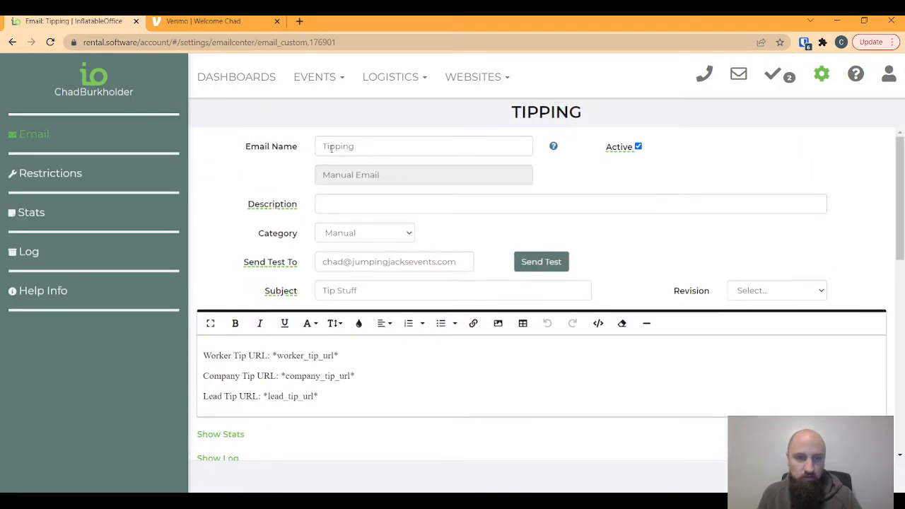
# - Rename the email template to 'After Event Tipping'
pyautogui.moveTo(364, 146); pyautogui.dragTo(317, 148)
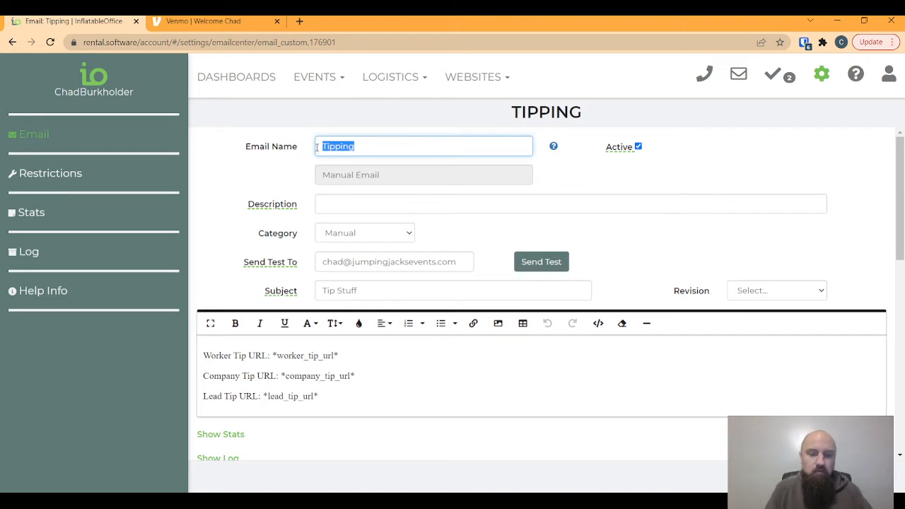
pyautogui.write('Tipping')
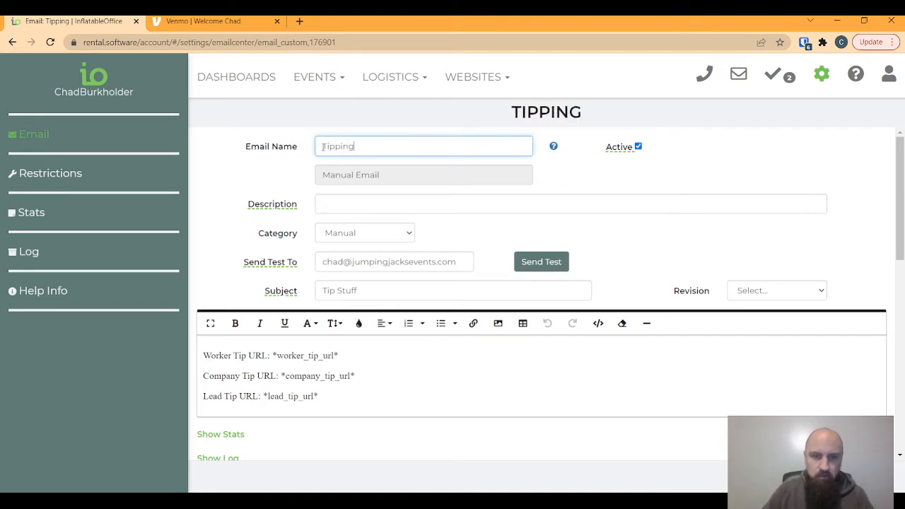
pyautogui.click(323, 146)
pyautogui.write('After ')
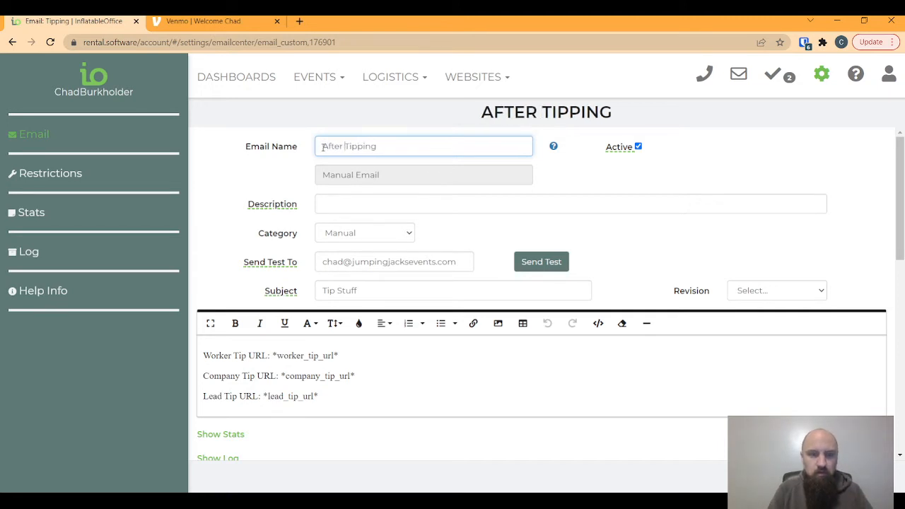
pyautogui.write('Event')
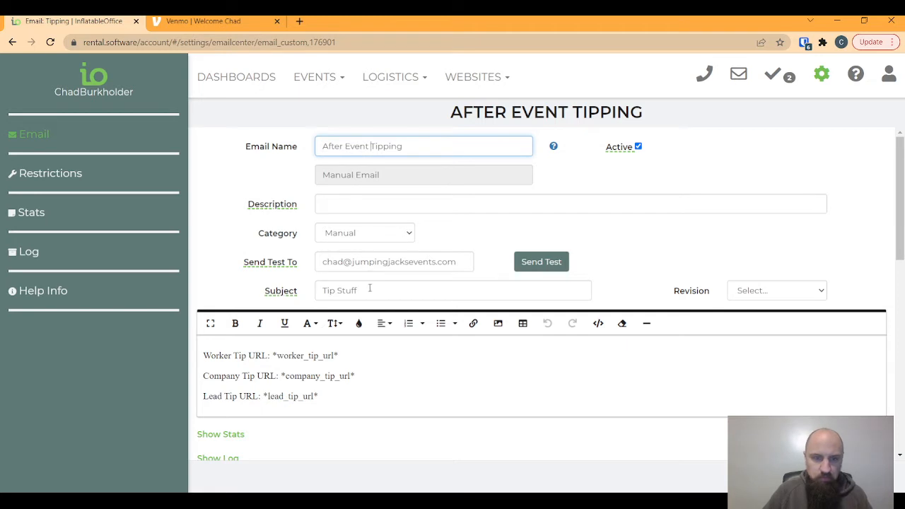
# - Clear the old body and change the subject from 'Tip Stuff' to 'Thank you for your reservation'
pyautogui.moveTo(369, 288); pyautogui.dragTo(307, 290)
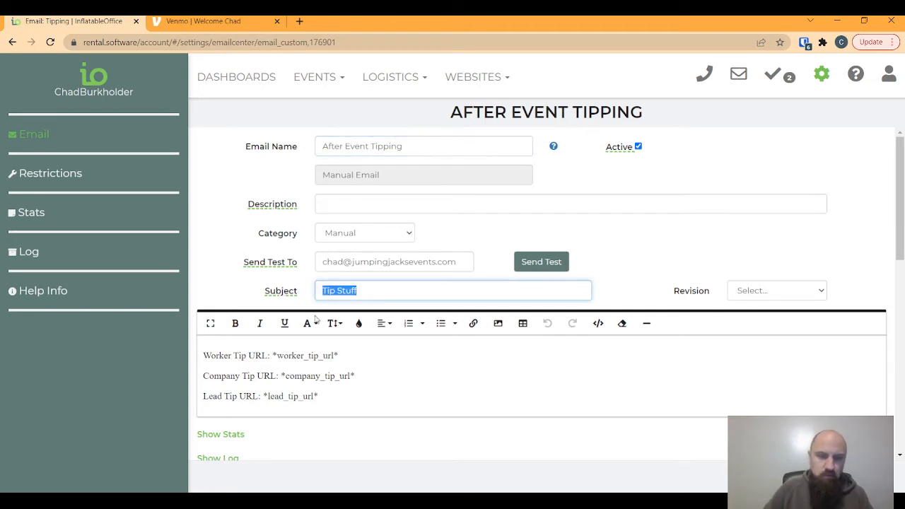
pyautogui.moveTo(332, 397); pyautogui.dragTo(199, 343)
pyautogui.press('BackSpace')
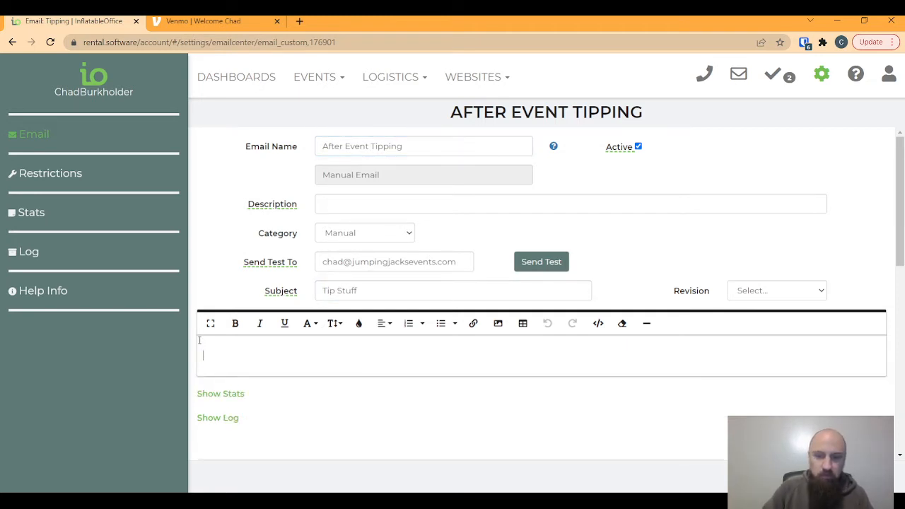
pyautogui.moveTo(368, 290); pyautogui.dragTo(315, 290)
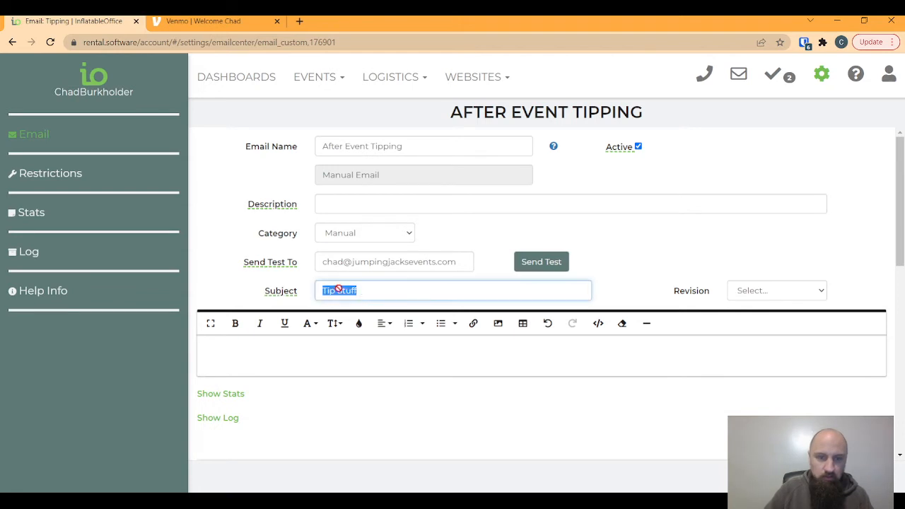
pyautogui.moveTo(384, 289); pyautogui.dragTo(316, 287)
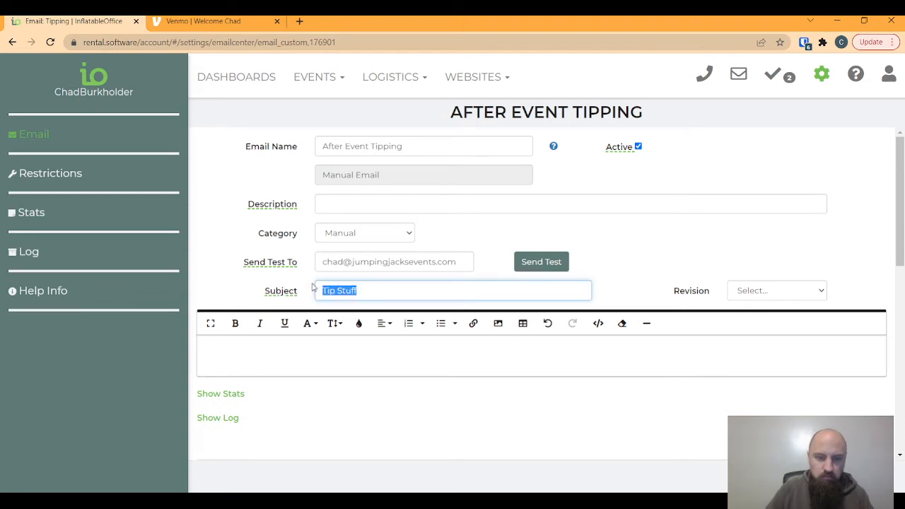
pyautogui.write('Thank you for your')
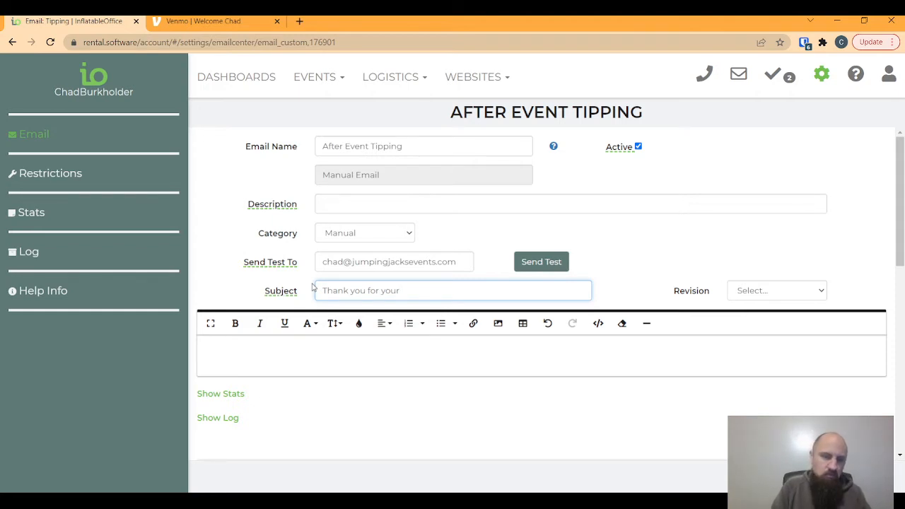
pyautogui.write(' reservation')
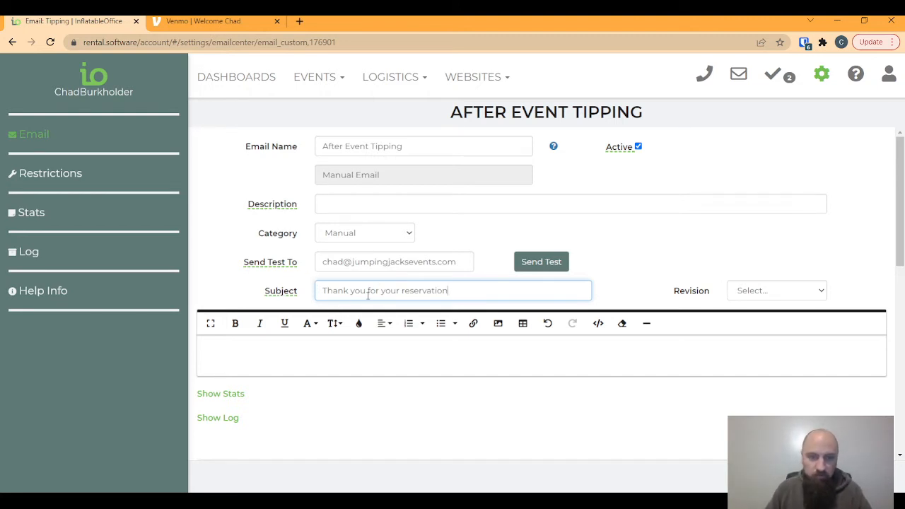
# - Write 'Hello *ctfirstname*' and a thank-you asking customers to tip using the link below
pyautogui.click(216, 348)
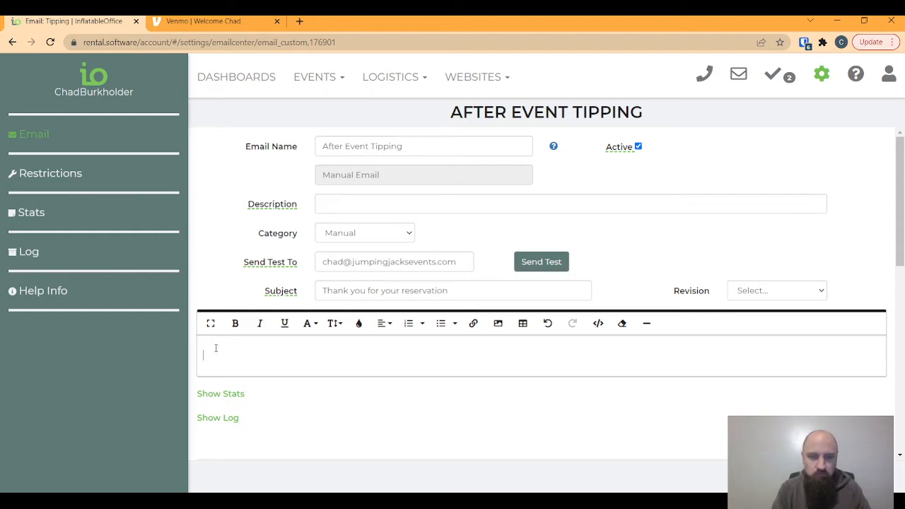
pyautogui.write('Hello')
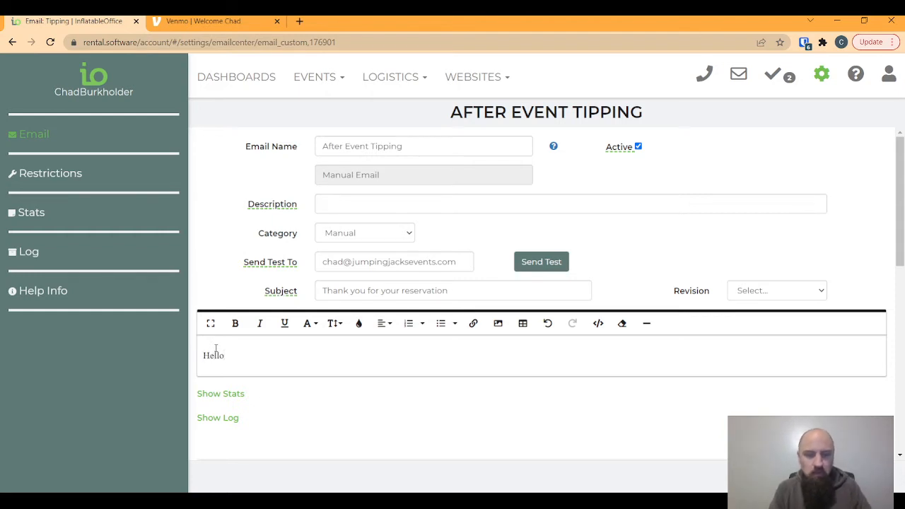
pyautogui.write(' *ctfirstname')
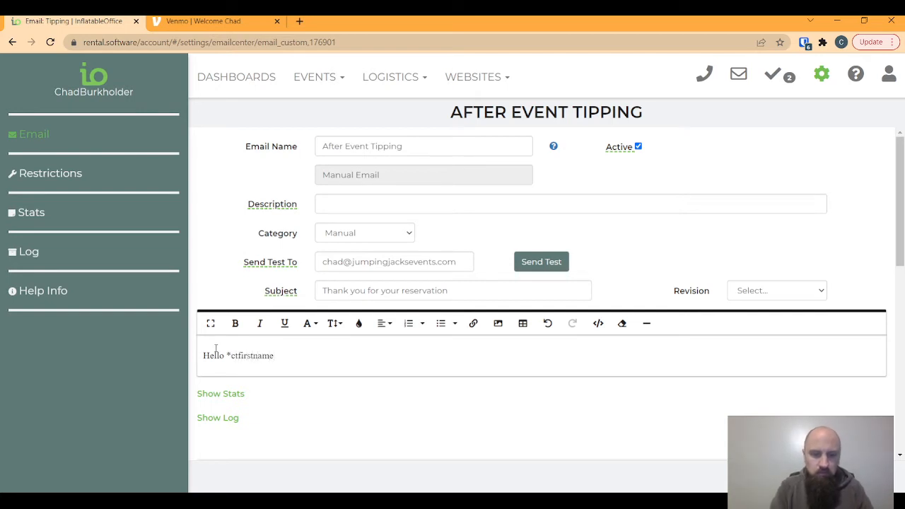
pyautogui.write('*')
pyautogui.press('Return')
pyautogui.write('Thank ')
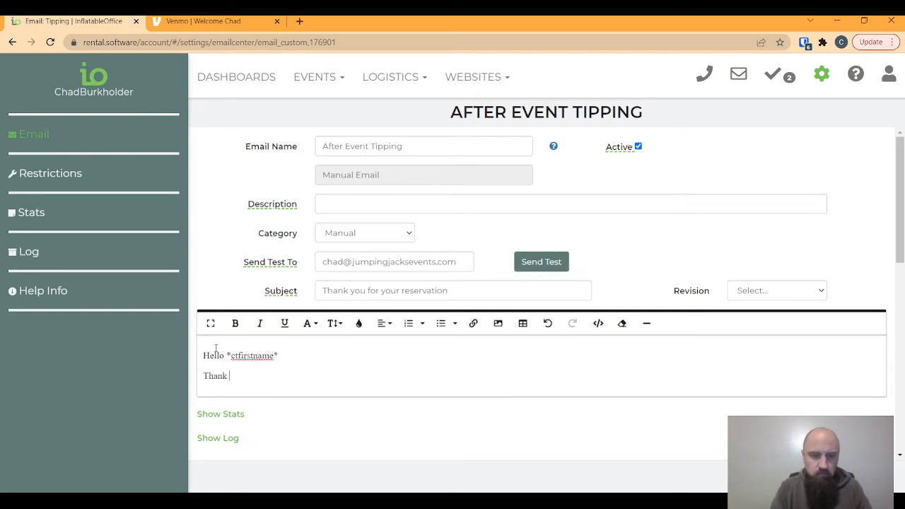
pyautogui.write('you for using um')
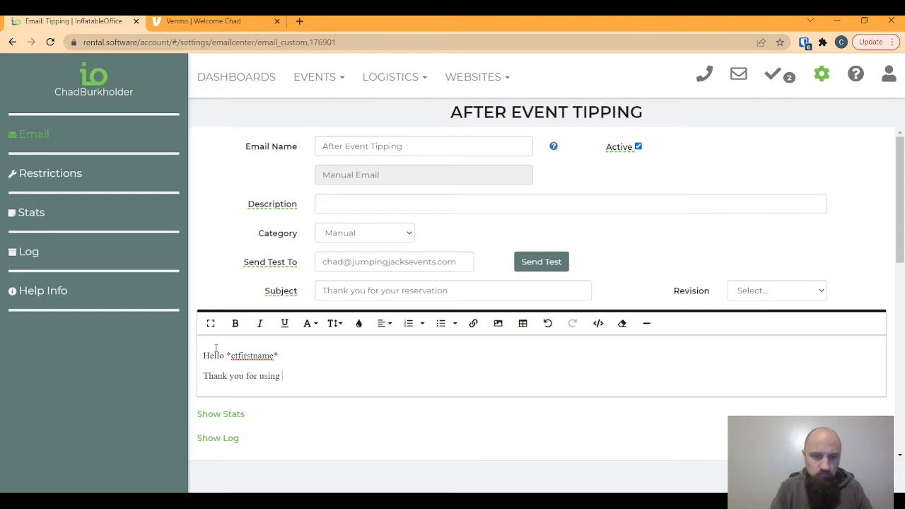
pyautogui.press('BackSpace')
pyautogui.press('BackSpace')
pyautogui.write('jum')
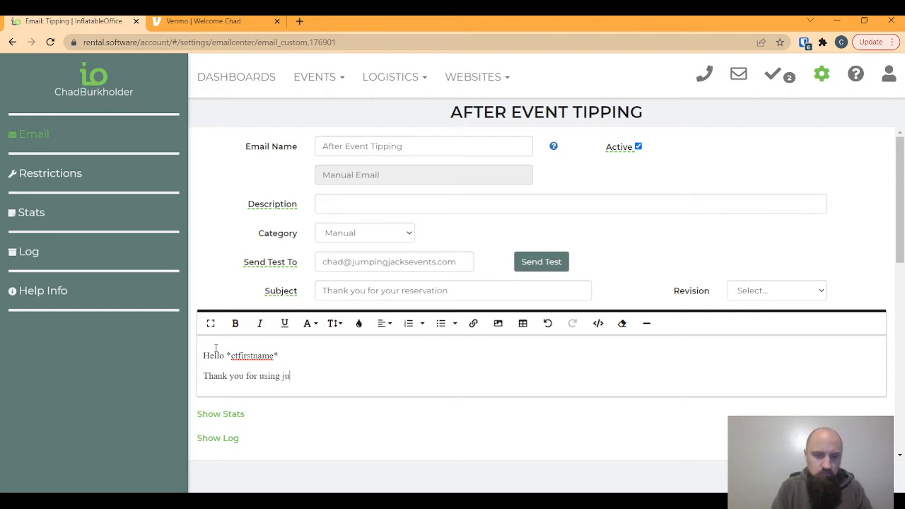
pyautogui.press('BackSpace')
pyautogui.press('BackSpace')
pyautogui.press('BackSpace')
pyautogui.write('Jumping')
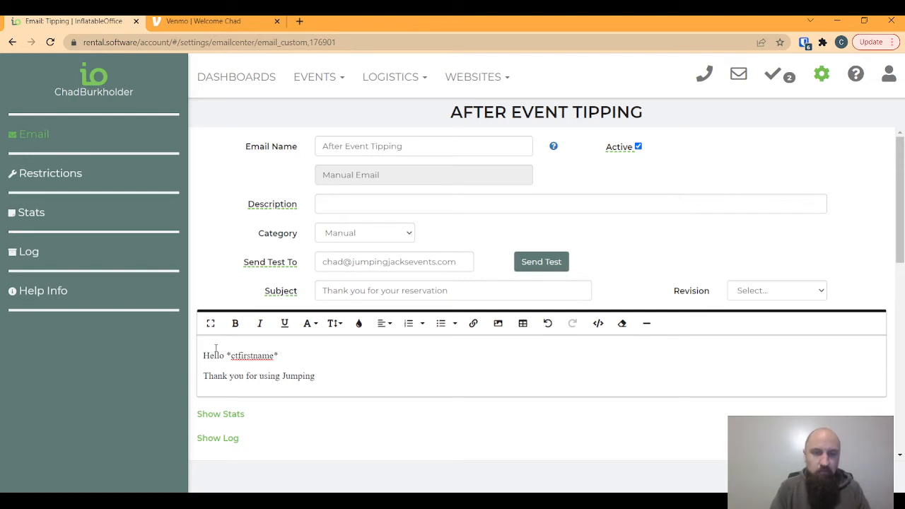
pyautogui.write(' Ja')
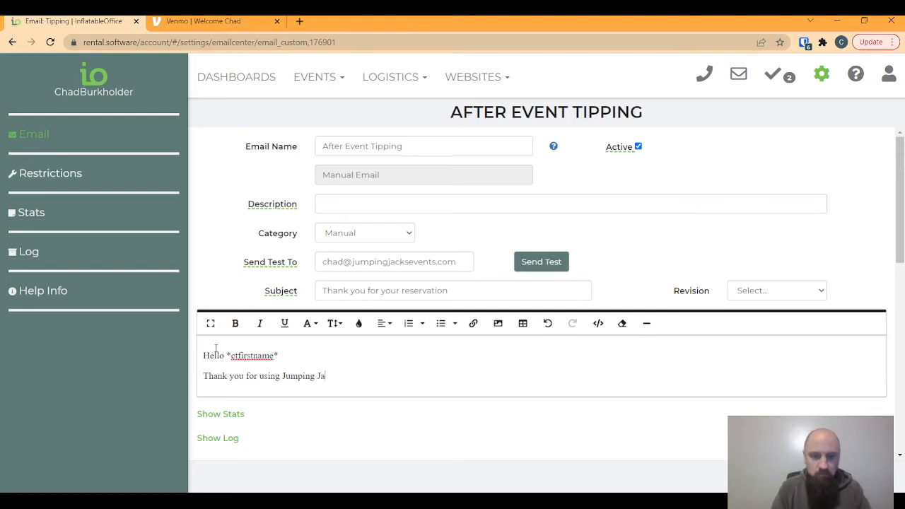
pyautogui.write('cks for your eve')
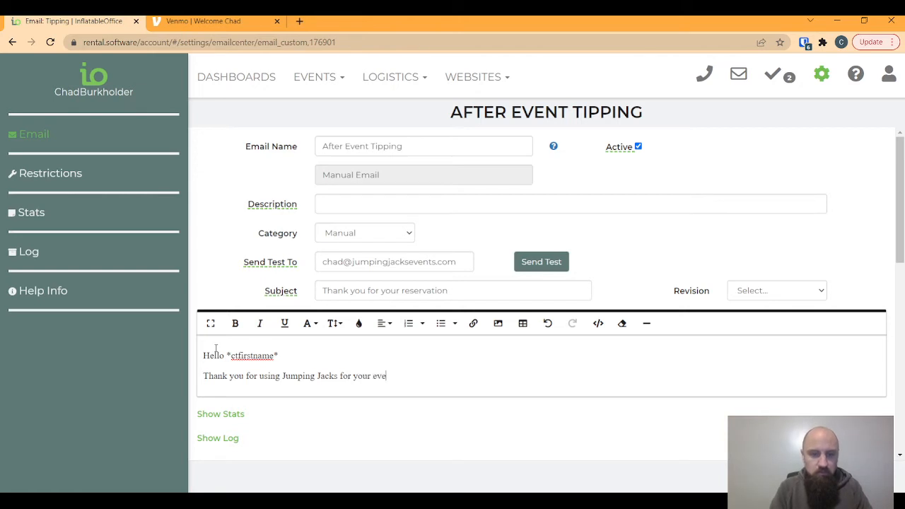
pyautogui.write('nt rentals')
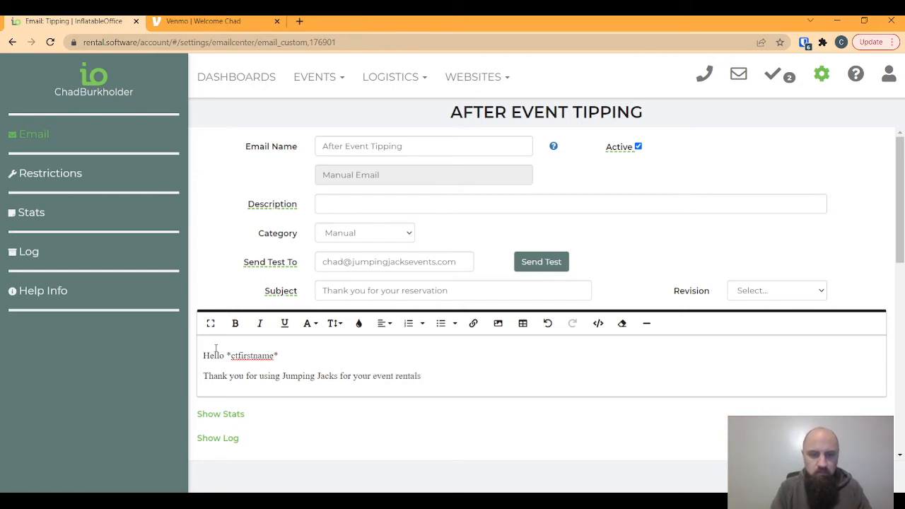
pyautogui.write('!')
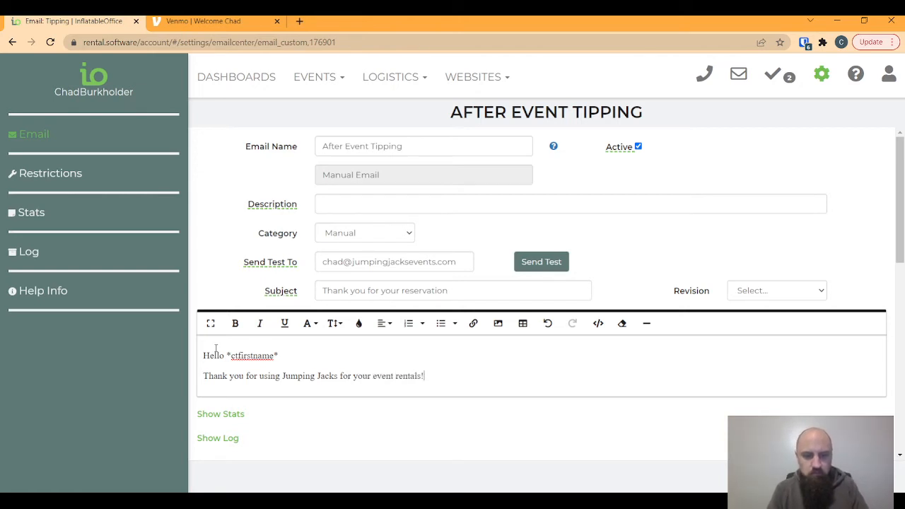
pyautogui.write(' If our guys')
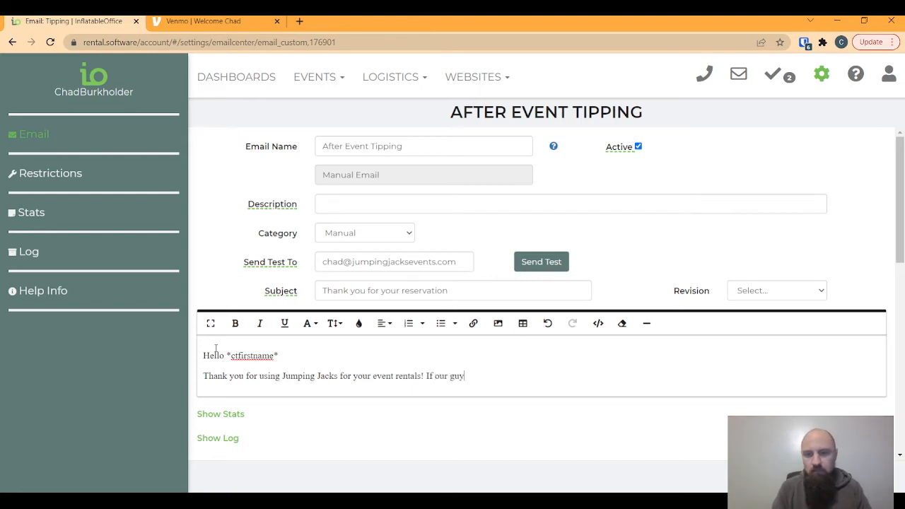
pyautogui.press('BackSpace')
pyautogui.press('BackSpace')
pyautogui.press('BackSpace')
pyautogui.press('BackSpace')
pyautogui.press('BackSpace')
pyautogui.press('BackSpace')
pyautogui.press('BackSpace')
pyautogui.write('we ')
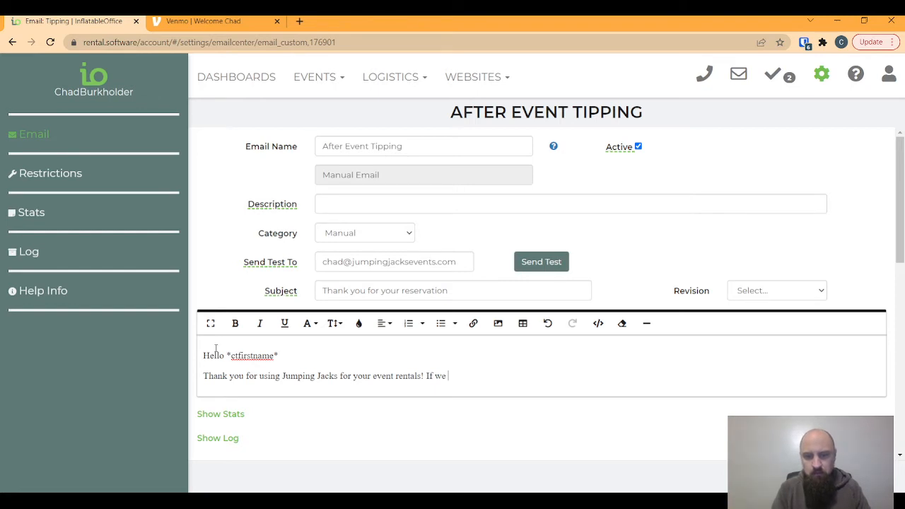
pyautogui.write('did a good')
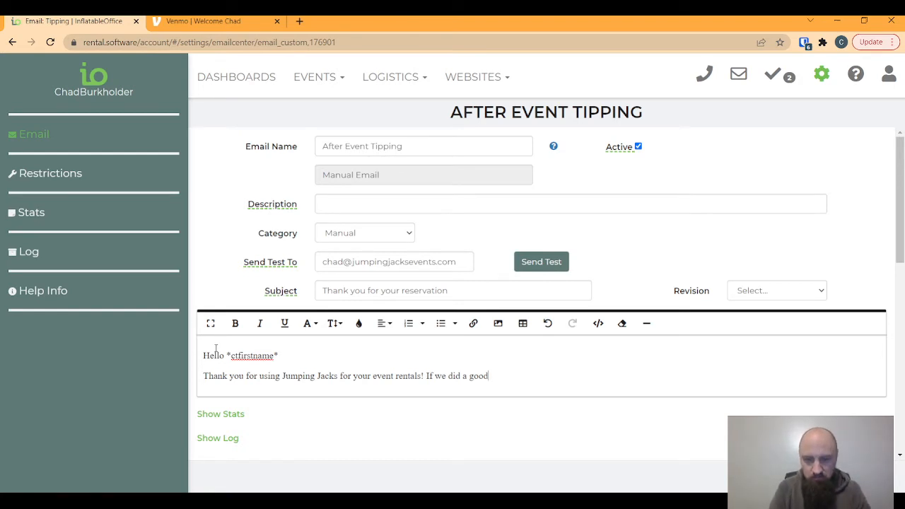
pyautogui.press('BackSpace')
pyautogui.press('BackSpace')
pyautogui.press('BackSpace')
pyautogui.press('BackSpace')
pyautogui.press('BackSpace')
pyautogui.press('BackSpace')
pyautogui.press('BackSpace')
pyautogui.press('BackSpace')
pyautogui.press('BackSpace')
pyautogui.press('BackSpace')
pyautogui.press('BackSpace')
pyautogui.press('BackSpace')
pyautogui.press('BackSpace')
pyautogui.press('BackSpace')
pyautogui.write('you en')
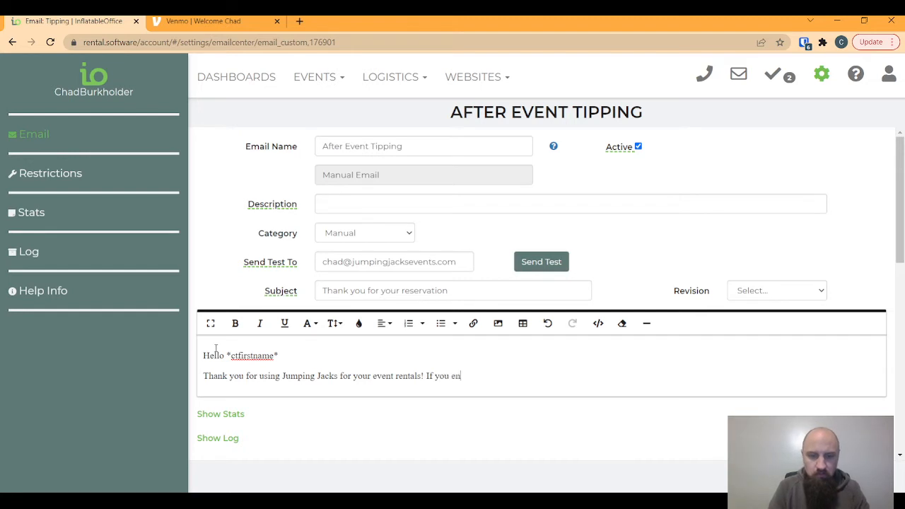
pyautogui.write('joyed wo')
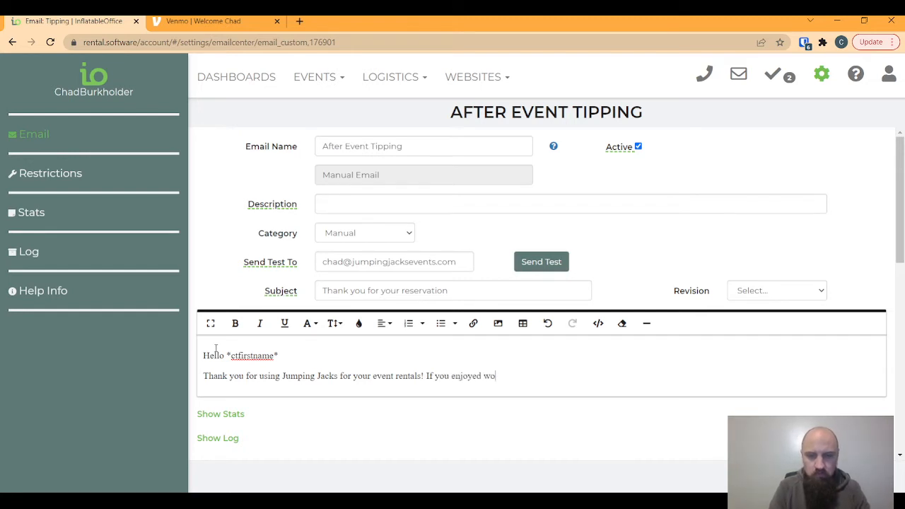
pyautogui.write('rking with us,')
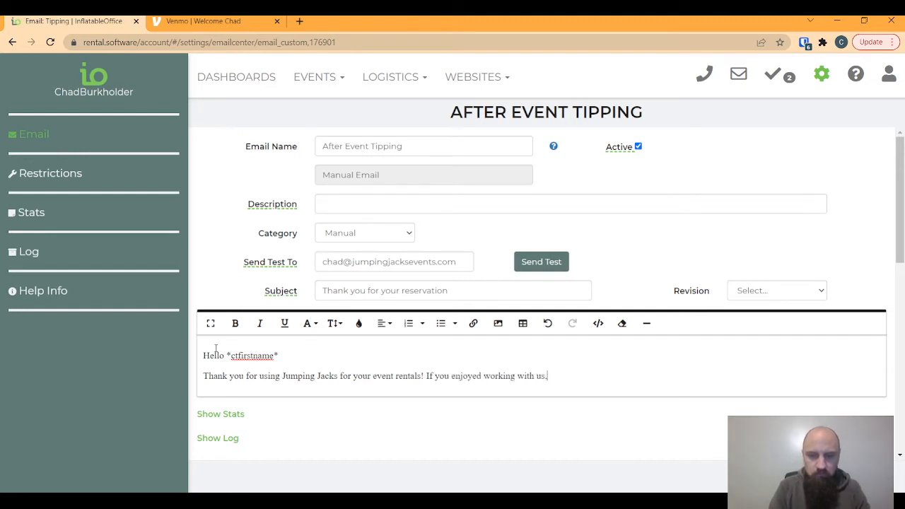
pyautogui.write(' please consid')
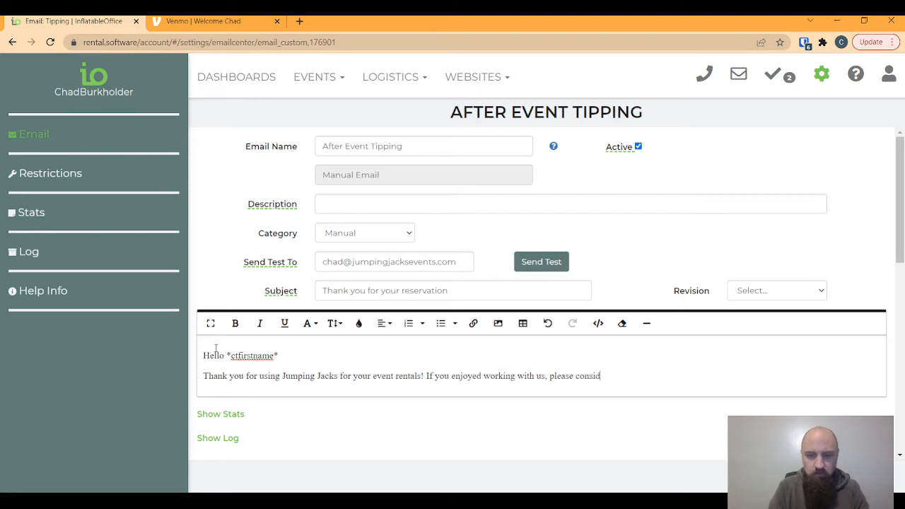
pyautogui.write('er leaving us a tip')
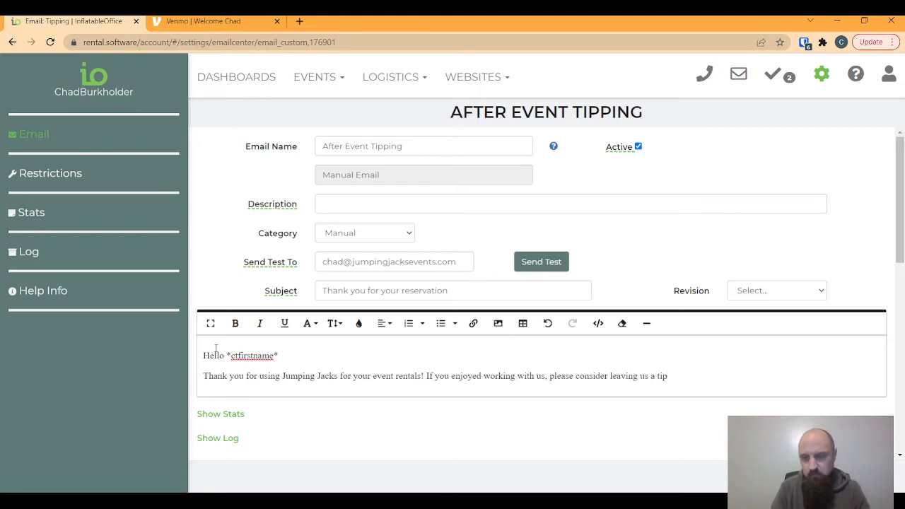
pyautogui.write(' using the lin')
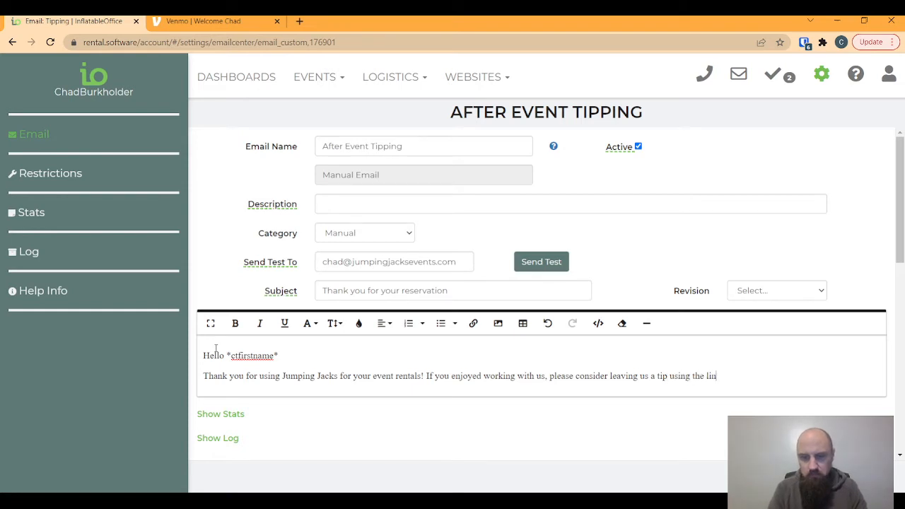
pyautogui.write('k below.')
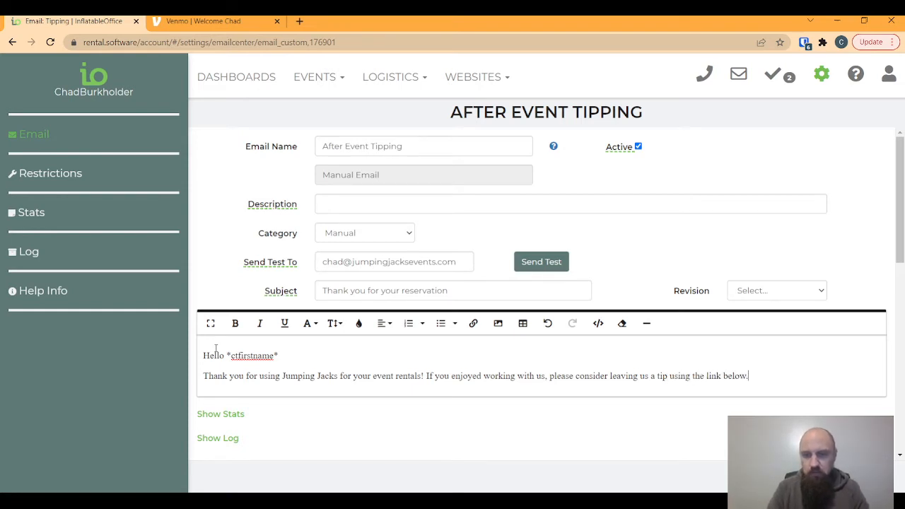
pyautogui.press('Return')
pyautogui.press('Return')
pyautogui.press('Return')
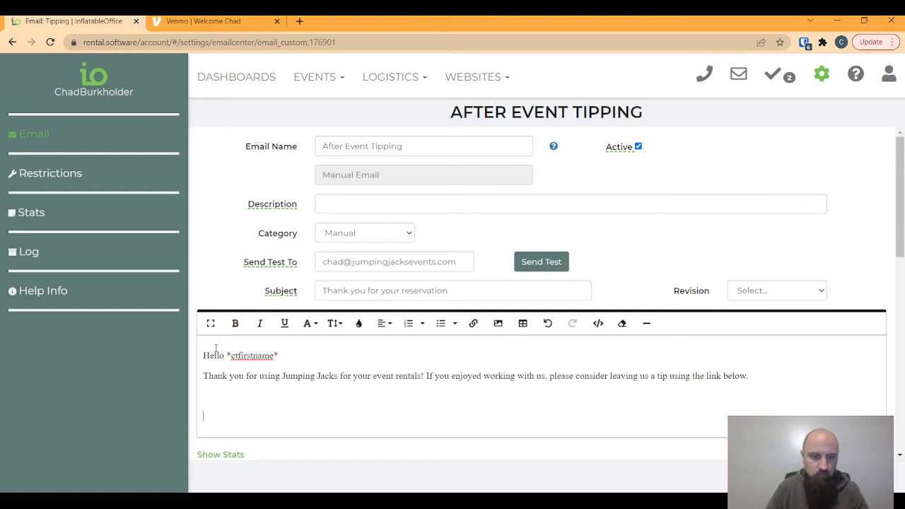
# - Add a closing sign-off with the sender's name and 'Jumping Jacks Events'
pyautogui.write('Thank')
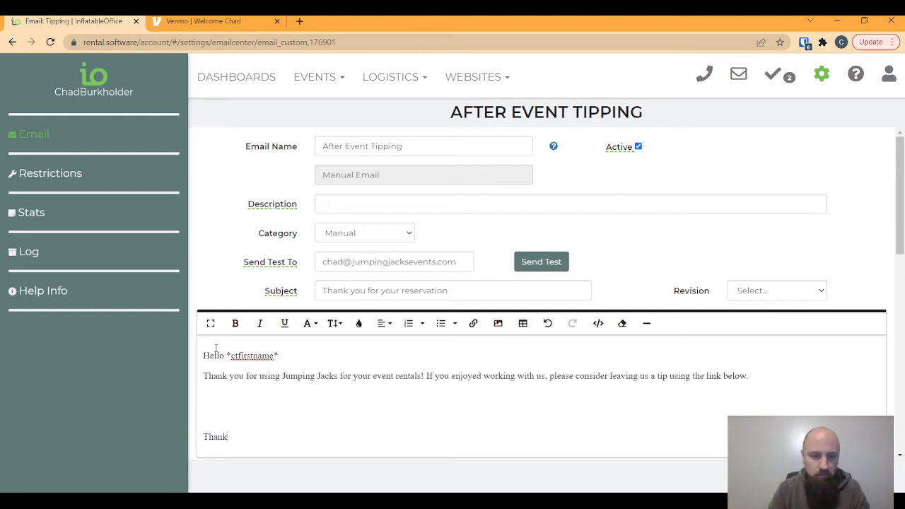
pyautogui.press('Return')
pyautogui.press('BackSpace')
pyautogui.write(',')
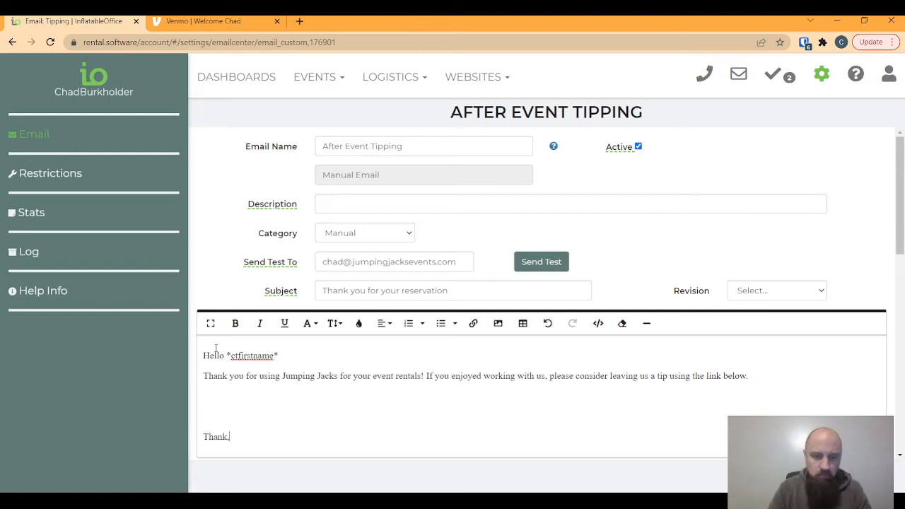
pyautogui.press('Return')
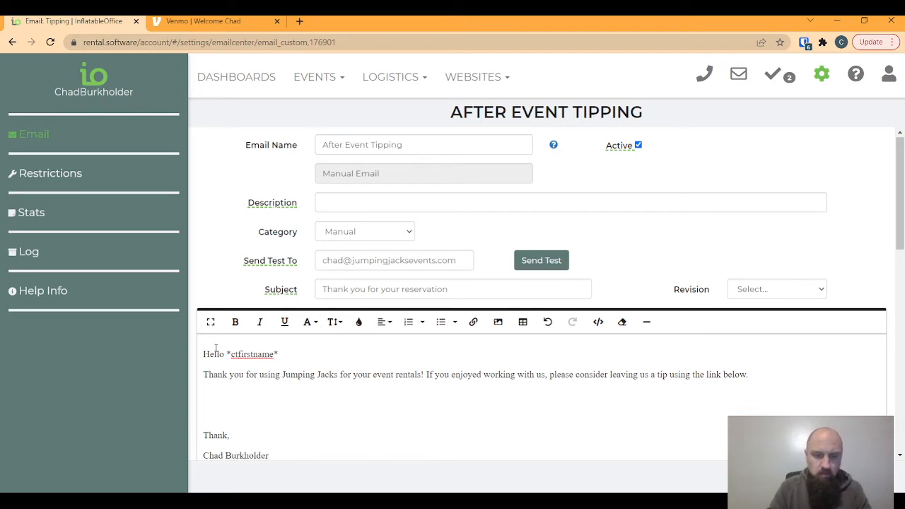
pyautogui.press('Return')
pyautogui.write('Jumping J')
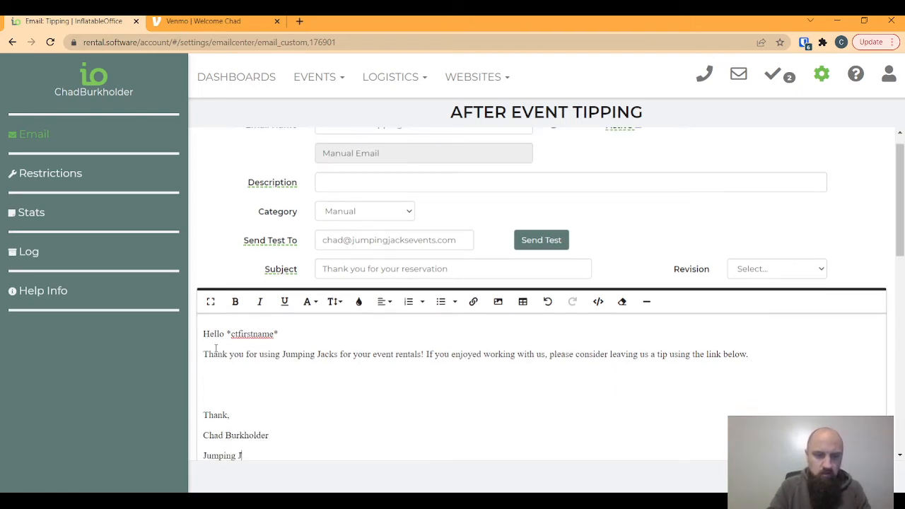
pyautogui.write('acks Evnet')
pyautogui.press('BackSpace')
pyautogui.press('BackSpace')
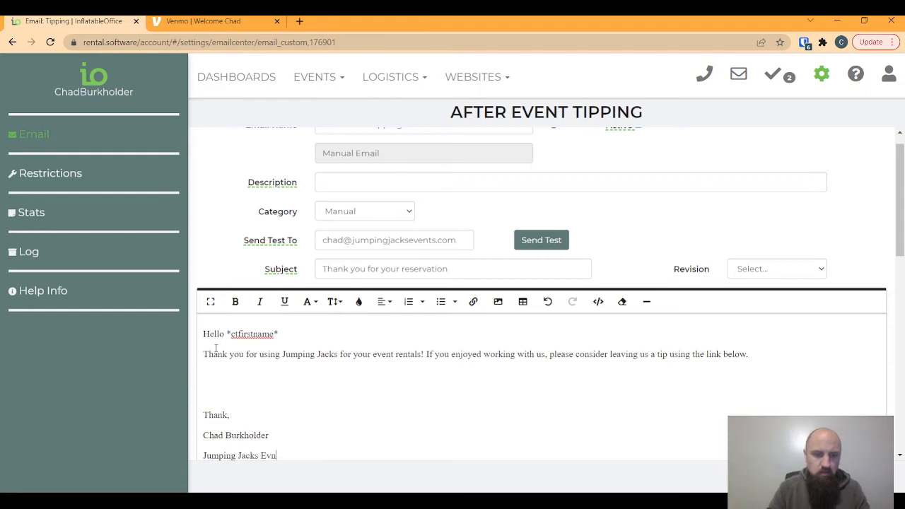
pyautogui.write('e')
pyautogui.press('BackSpace')
pyautogui.press('BackSpace')
pyautogui.write('ents')
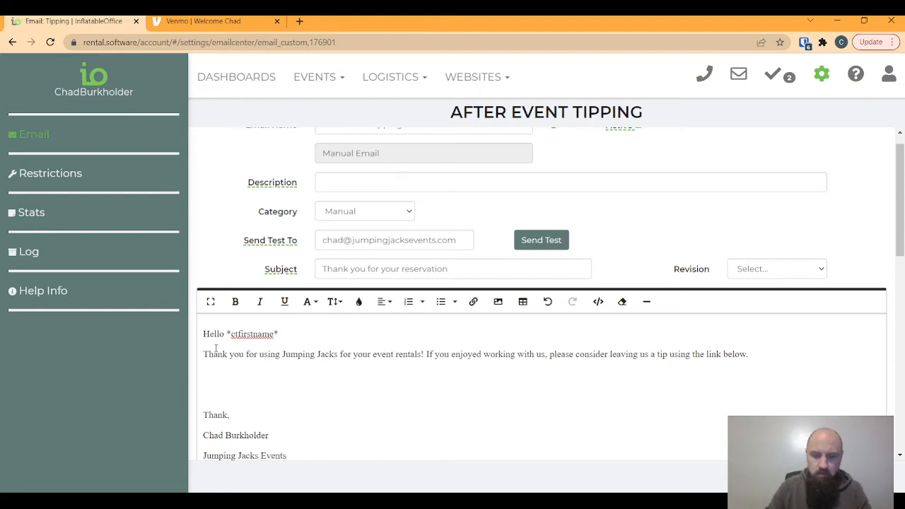
pyautogui.press('Left')
pyautogui.press('Left')
pyautogui.press('Left')
pyautogui.press('Left')
pyautogui.press('Left')
pyautogui.press('Left')
pyautogui.press('Left')
pyautogui.press('Left')
pyautogui.press('Left')
pyautogui.press('Left')
pyautogui.press('Left')
pyautogui.press('Left')
pyautogui.press('Left')
pyautogui.press('Left')
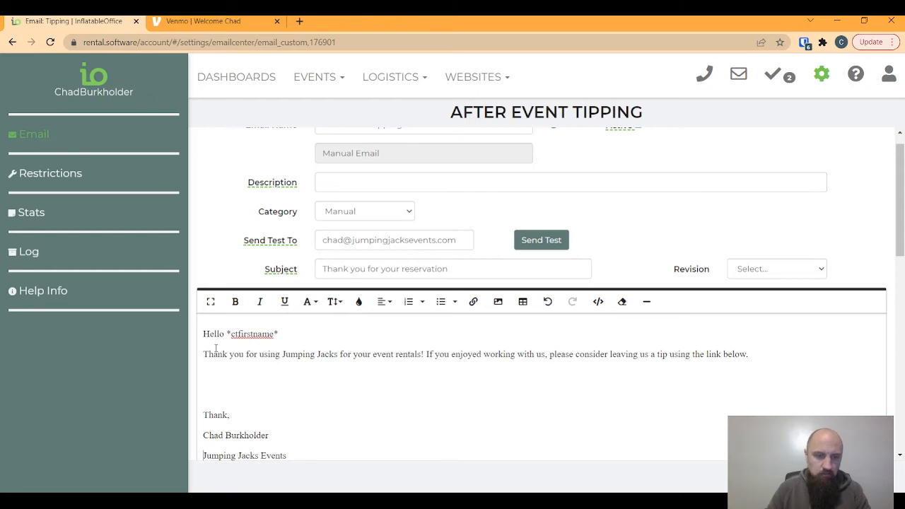
pyautogui.press('BackSpace')
pyautogui.press('BackSpace')
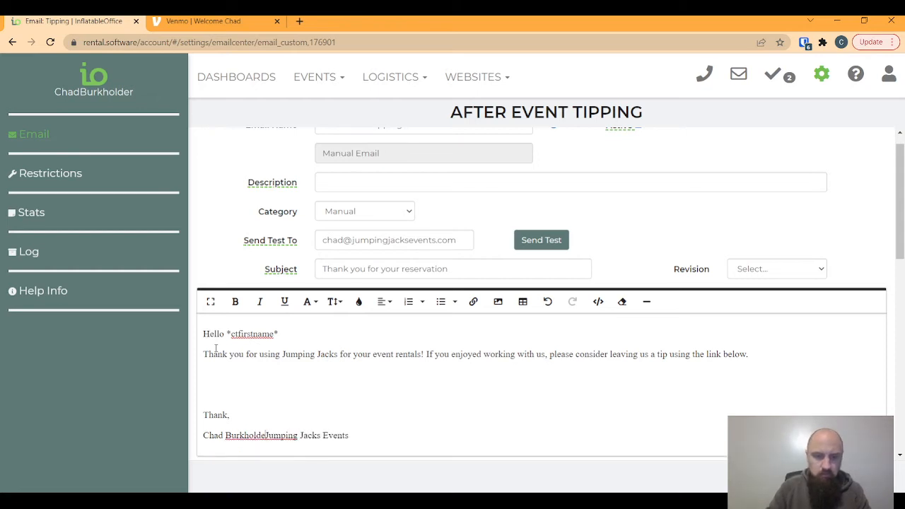
pyautogui.write('r')
pyautogui.press('Return')
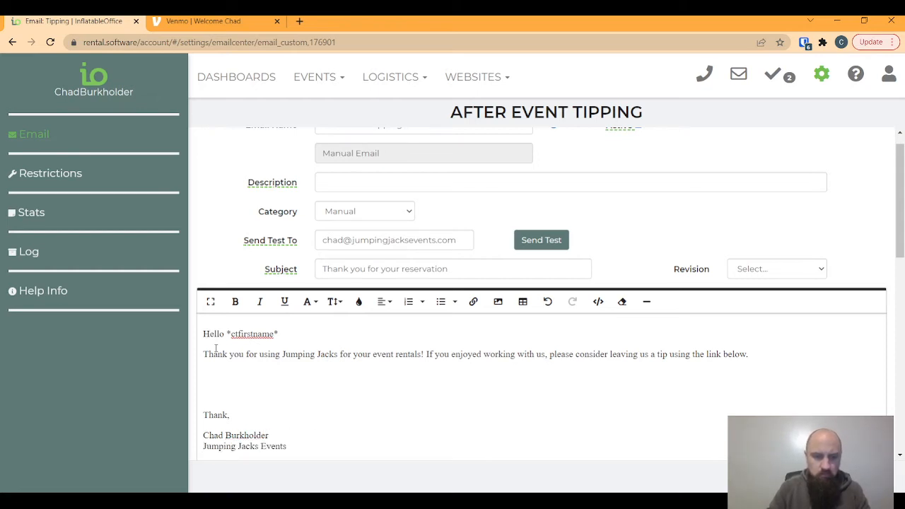
# - Append 'All tips will be given to the delivery crew of your event.' to the tip paragraph
pyautogui.click(767, 357)
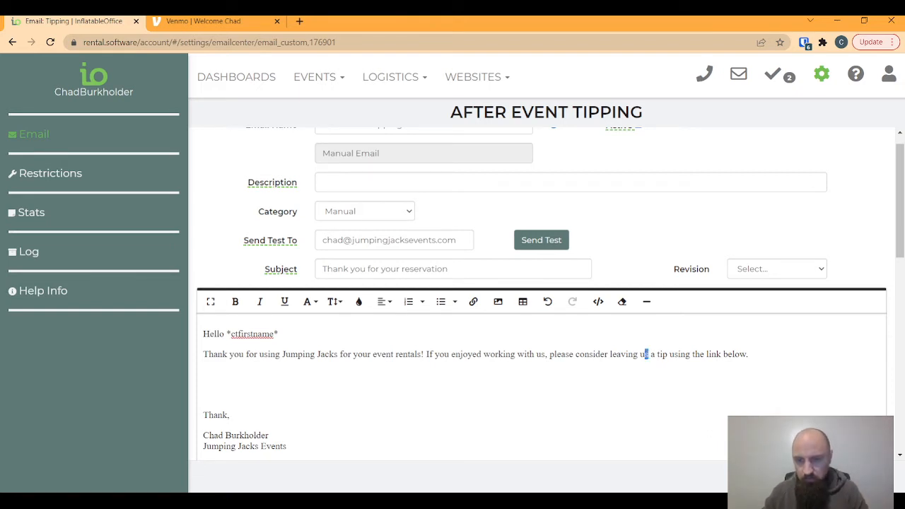
pyautogui.doubleClick(645, 355)
pyautogui.press('BackSpace')
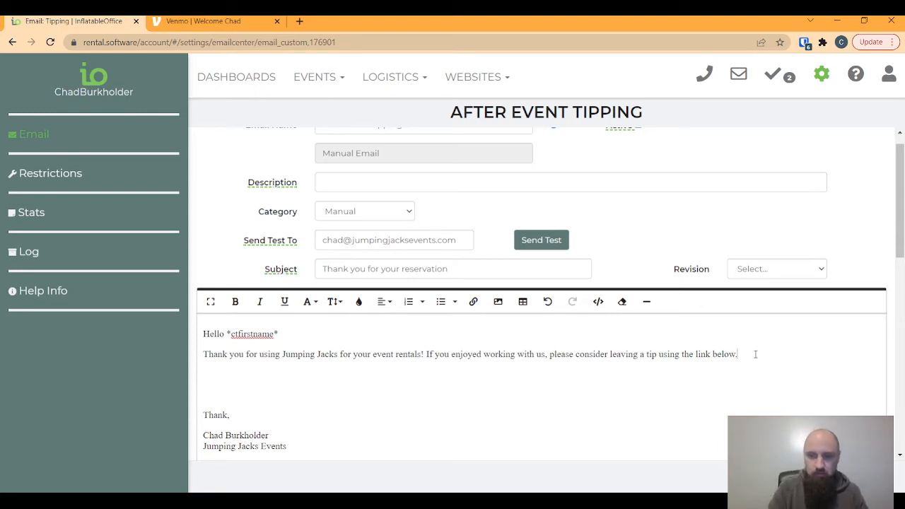
pyautogui.write('All tips w')
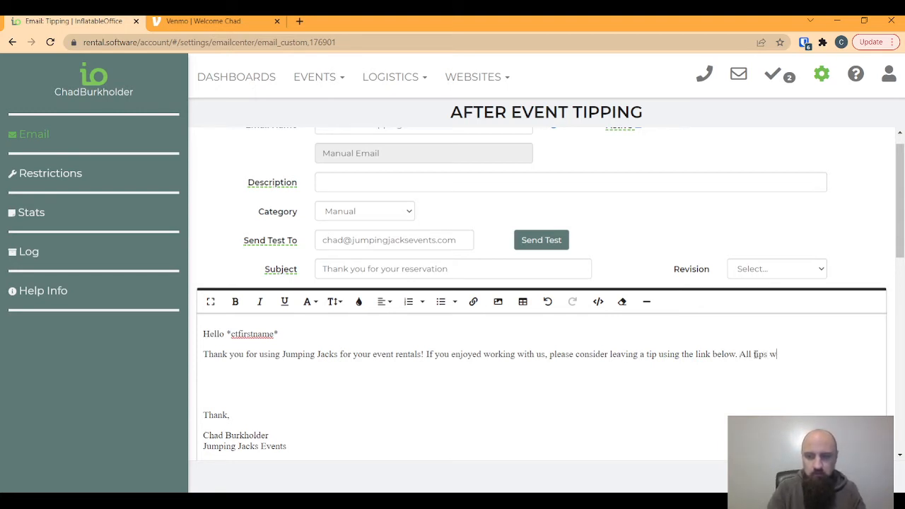
pyautogui.write('ill be given to')
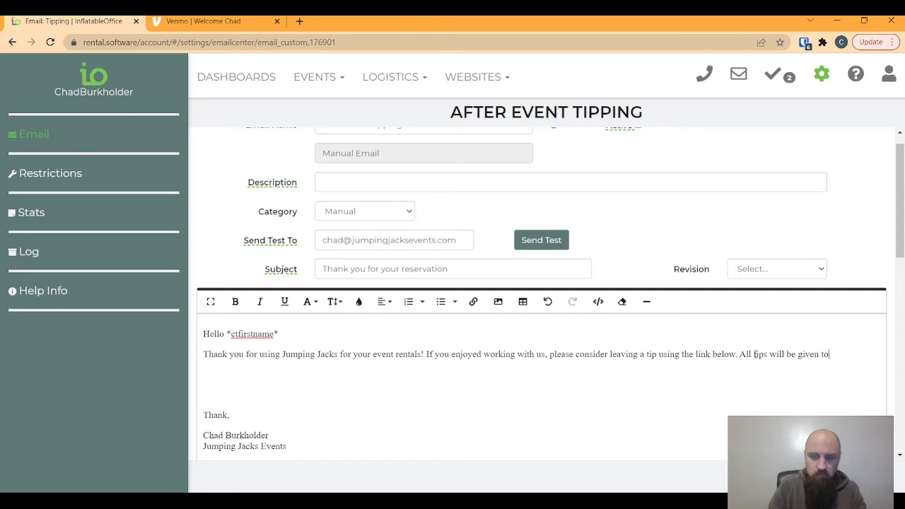
pyautogui.write(' the delivery')
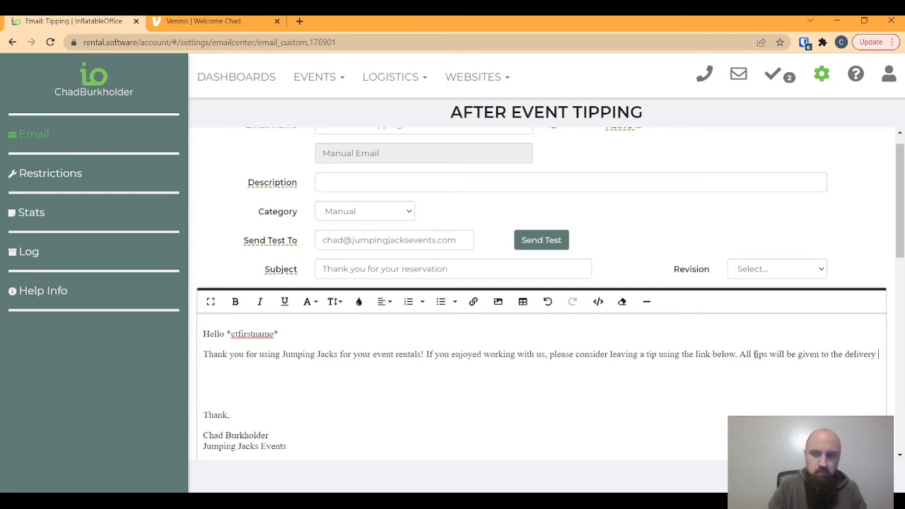
pyautogui.write(' crew of yor')
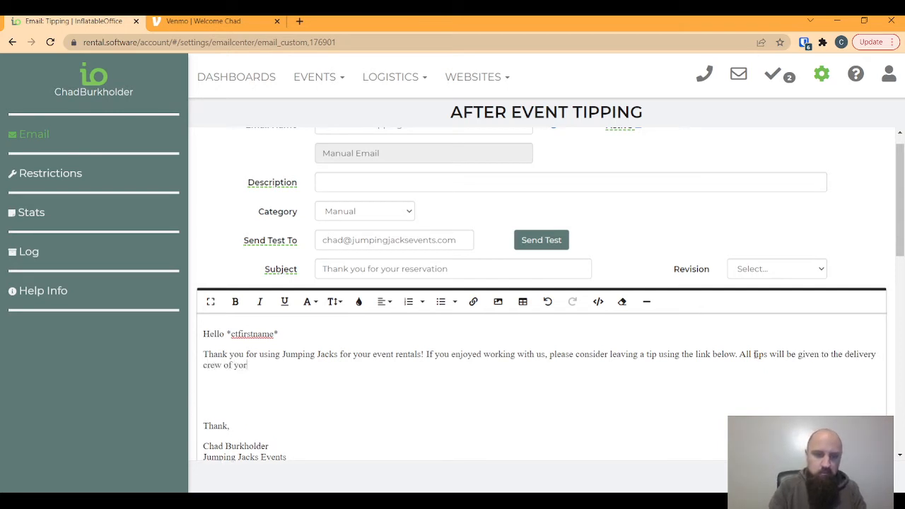
pyautogui.press('BackSpace')
pyautogui.write('ur event.')
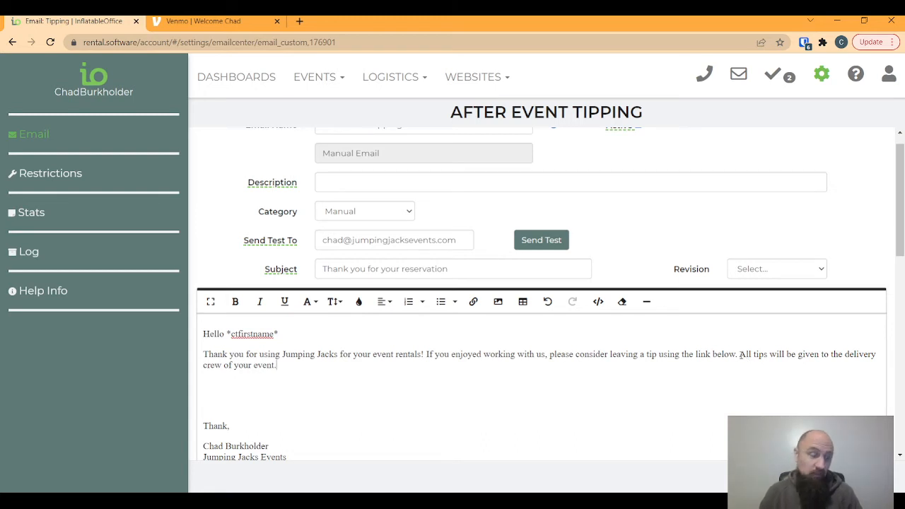
pyautogui.click(739, 354)
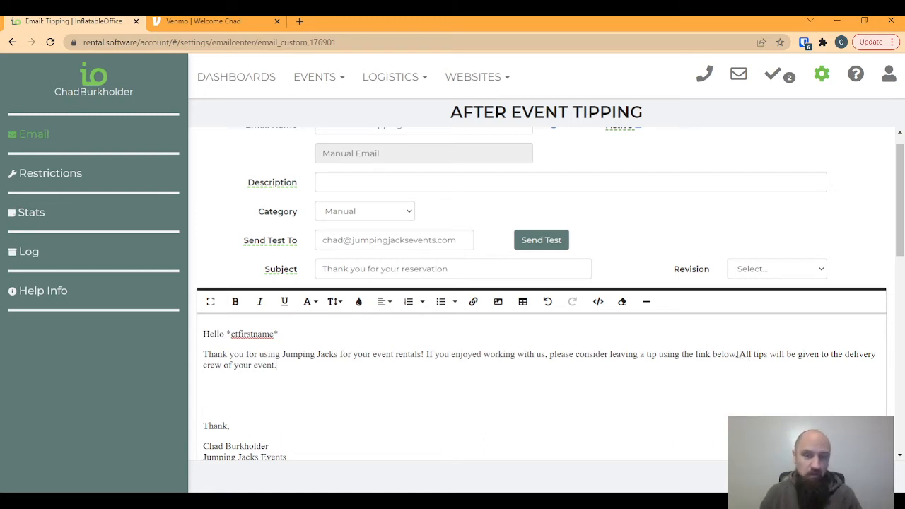
pyautogui.click(286, 369)
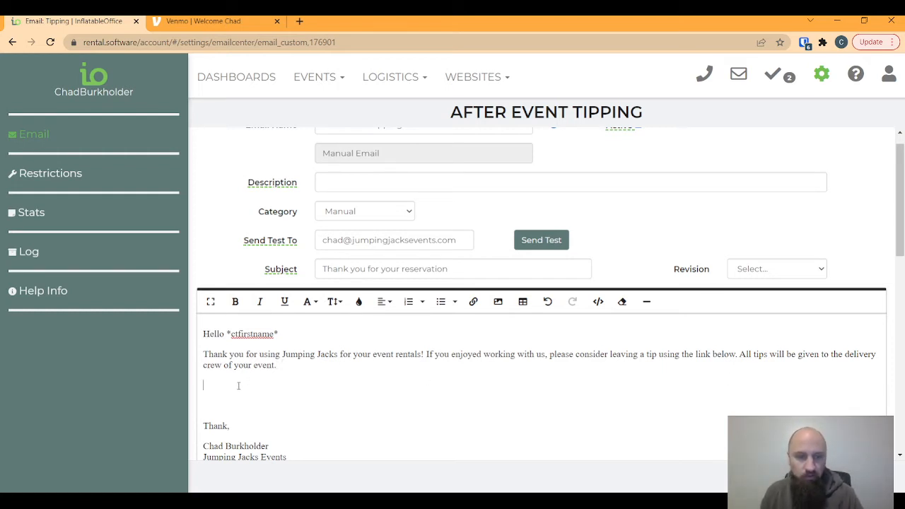
# - Open the Template Variables reference in a new tab and search it for 'tip'
pyautogui.click(822, 73)
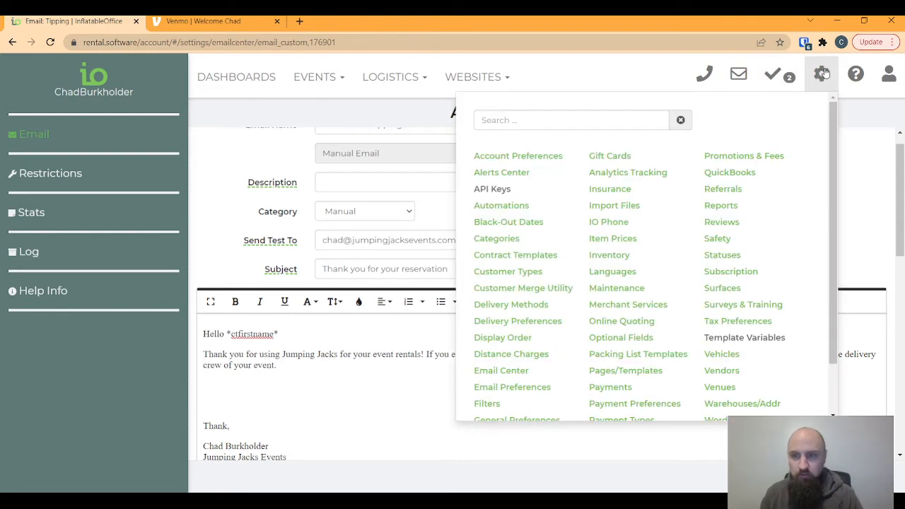
pyautogui.click(745, 338)
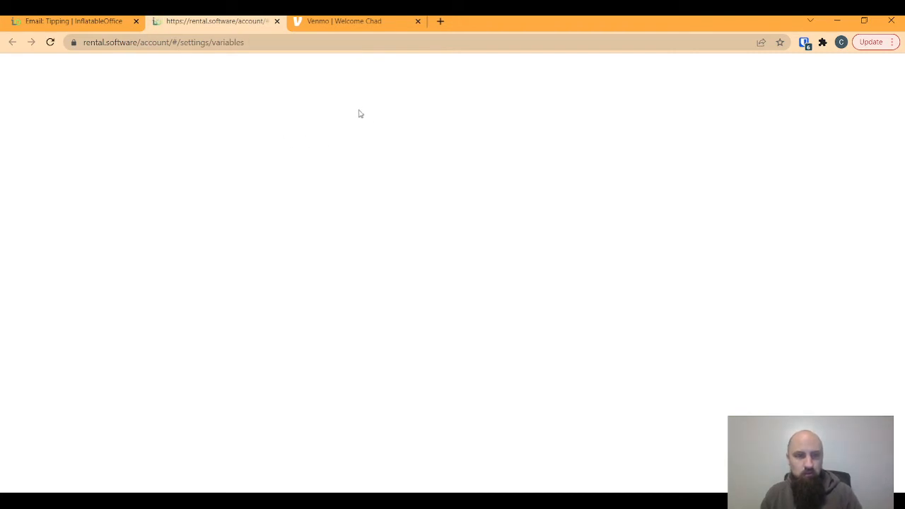
pyautogui.hotkey('ctrl', 'f')
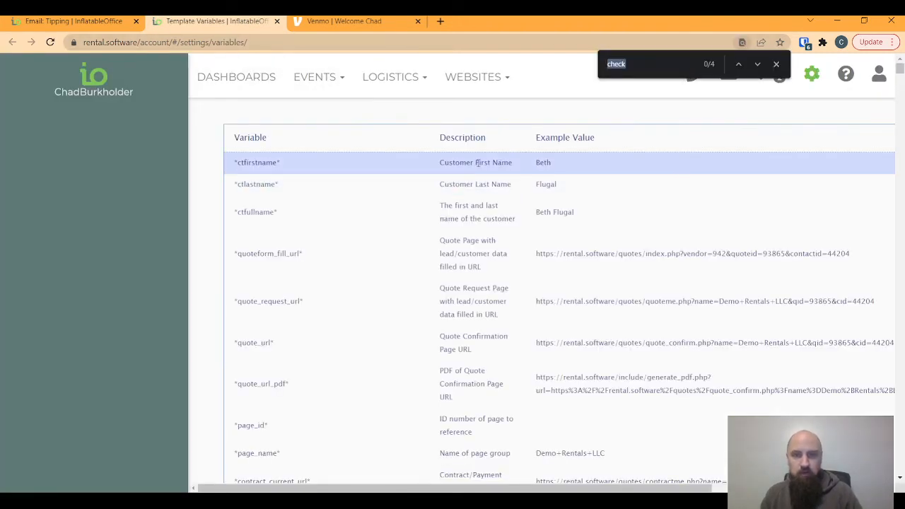
pyautogui.write('tip')
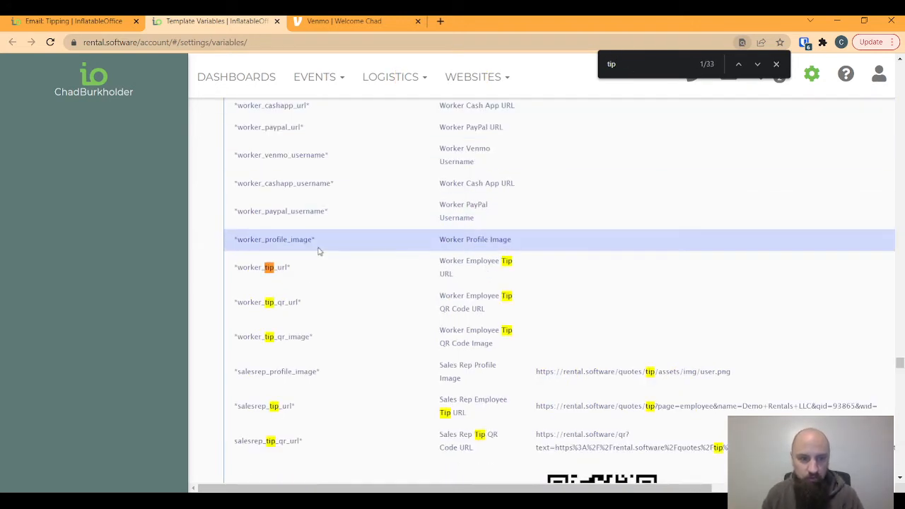
pyautogui.scroll(-1, 328, 241)
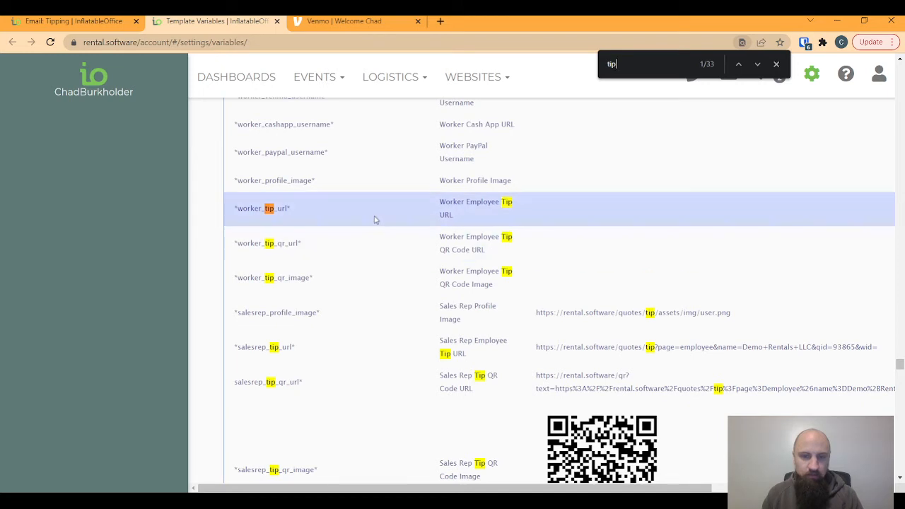
pyautogui.scroll(-1, 602, 437)
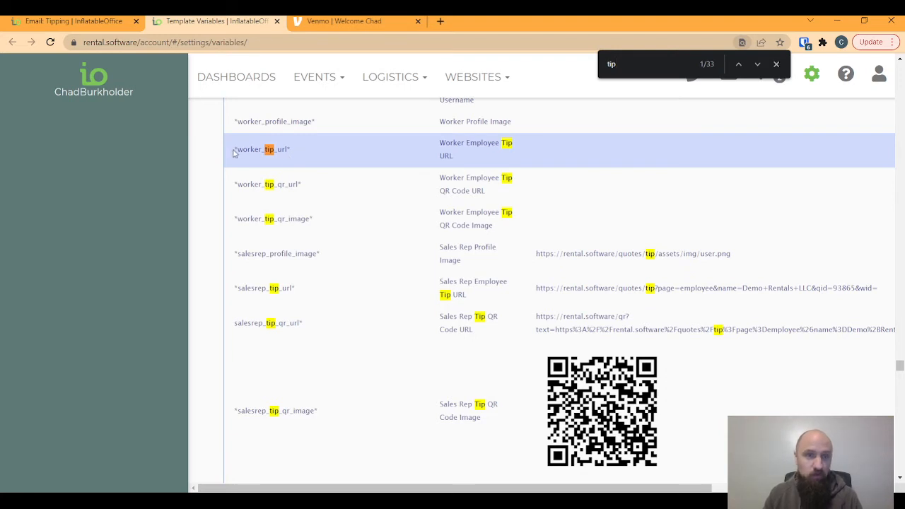
# - Copy the lead_tip_url variable and return to the blank line in the tipping email
pyautogui.moveTo(235, 149); pyautogui.dragTo(292, 149)
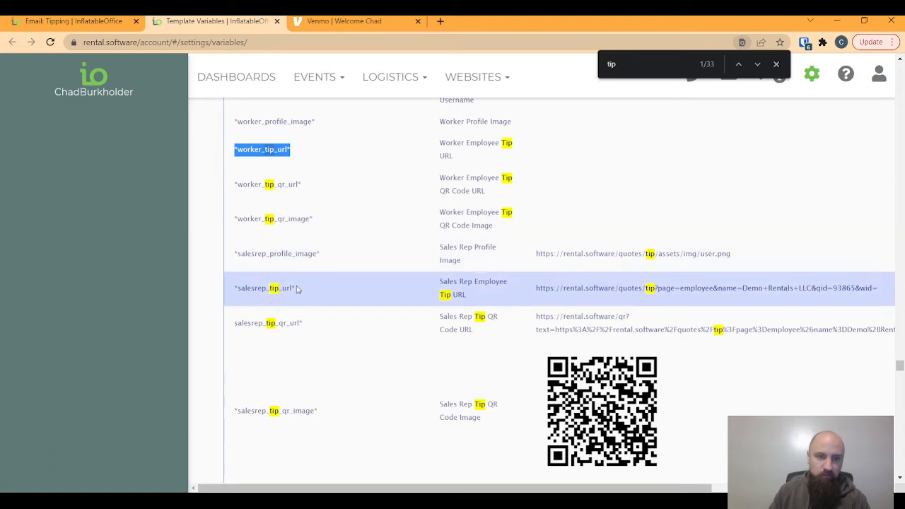
pyautogui.scroll(-1, 297, 290)
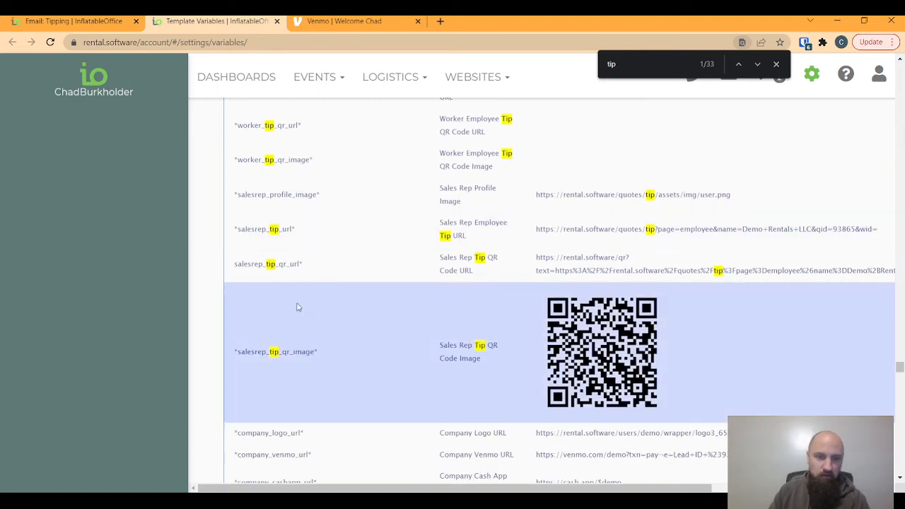
pyautogui.scroll(-2, 331, 339)
pyautogui.scroll(-2, 331, 265)
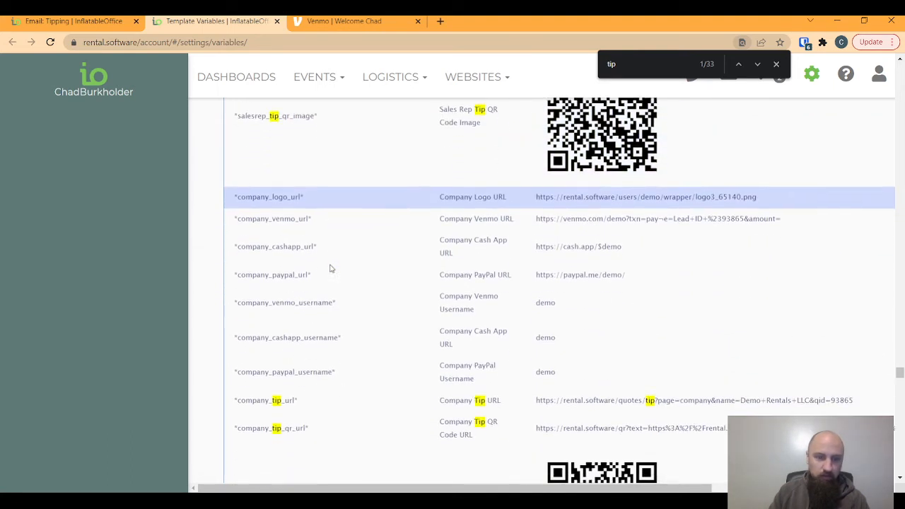
pyautogui.scroll(-3, 330, 269)
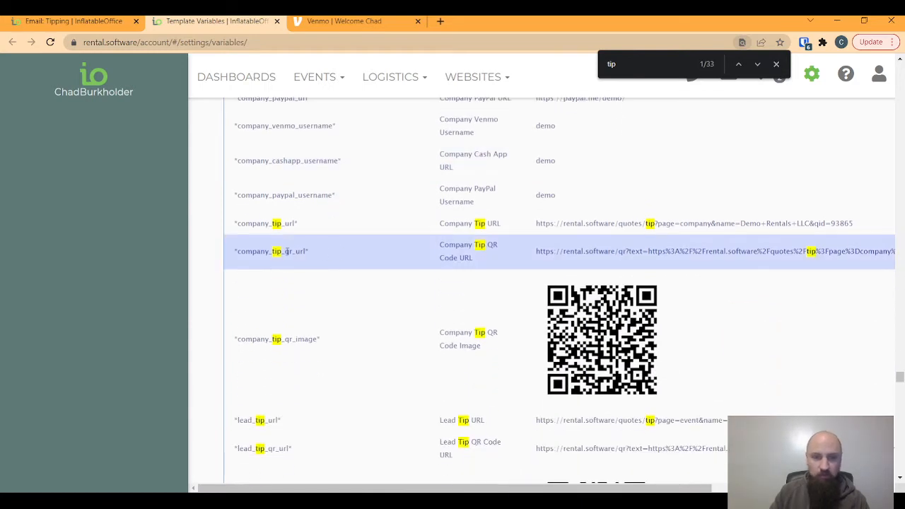
pyautogui.scroll(-1, 304, 325)
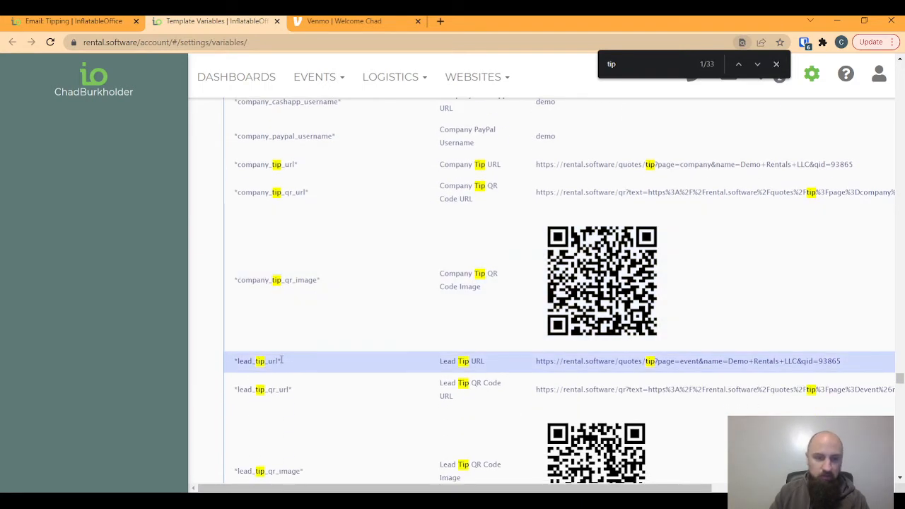
pyautogui.moveTo(281, 361)
pyautogui.mouseDown()
pyautogui.moveTo(237, 360)
pyautogui.moveTo(281, 360)
pyautogui.mouseUp()
pyautogui.hotkey('ctrl', 'c')
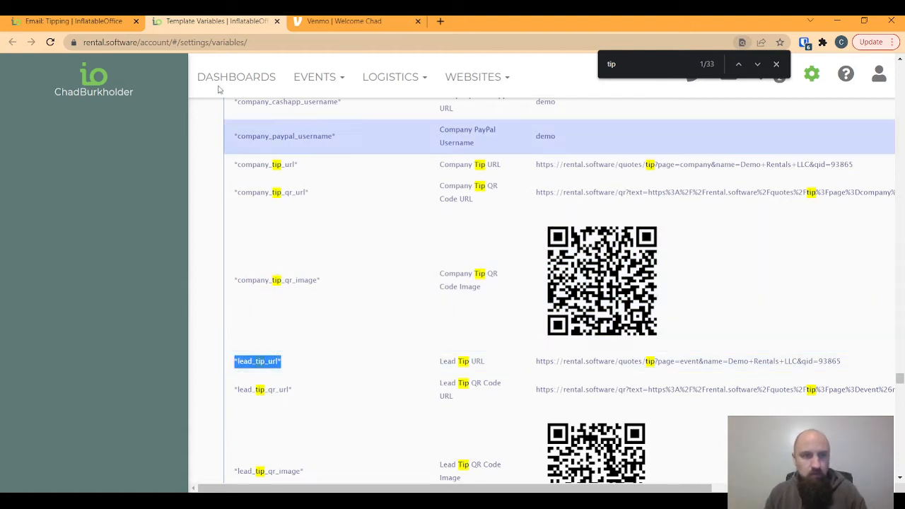
pyautogui.hotkey('ctrl', 'shift', 'Tab')
pyautogui.click(234, 386)
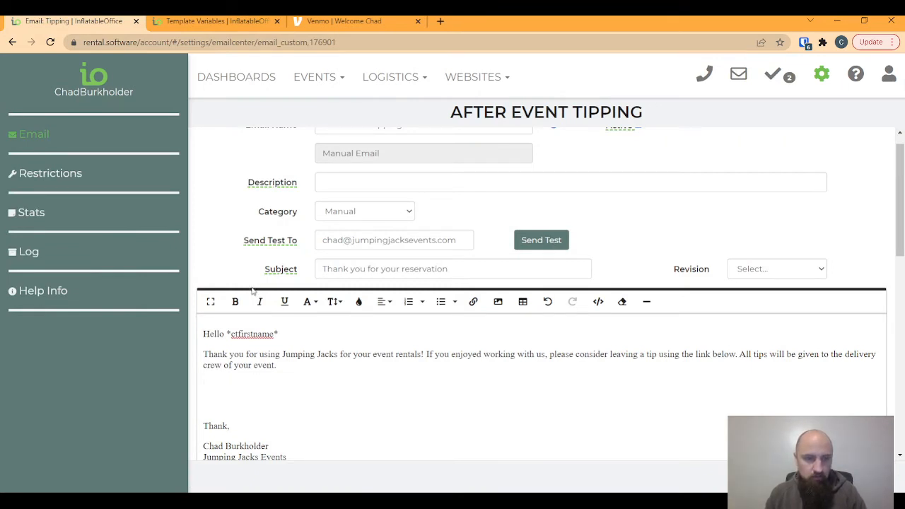
# - Paste the lead_tip_url and company_tip_url variables on separate lines of the email body
pyautogui.hotkey('ctrl', 'v')
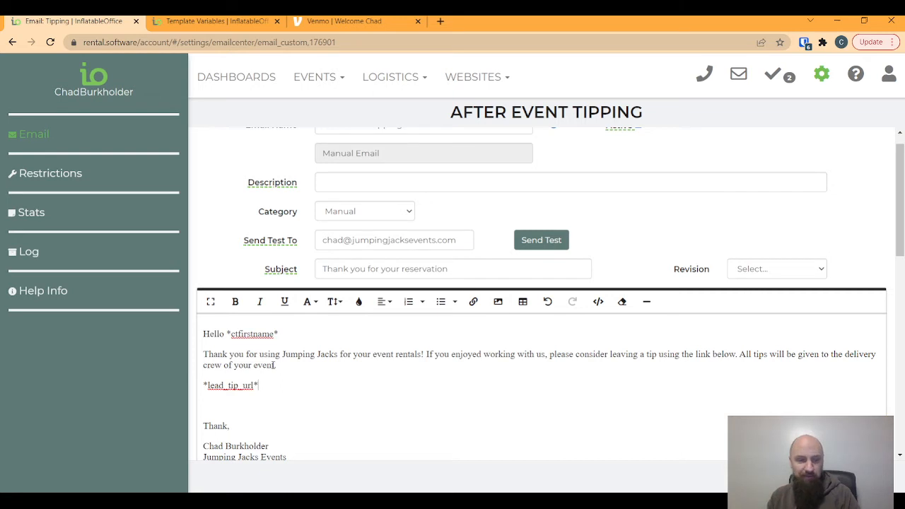
pyautogui.moveTo(203, 385); pyautogui.dragTo(260, 385)
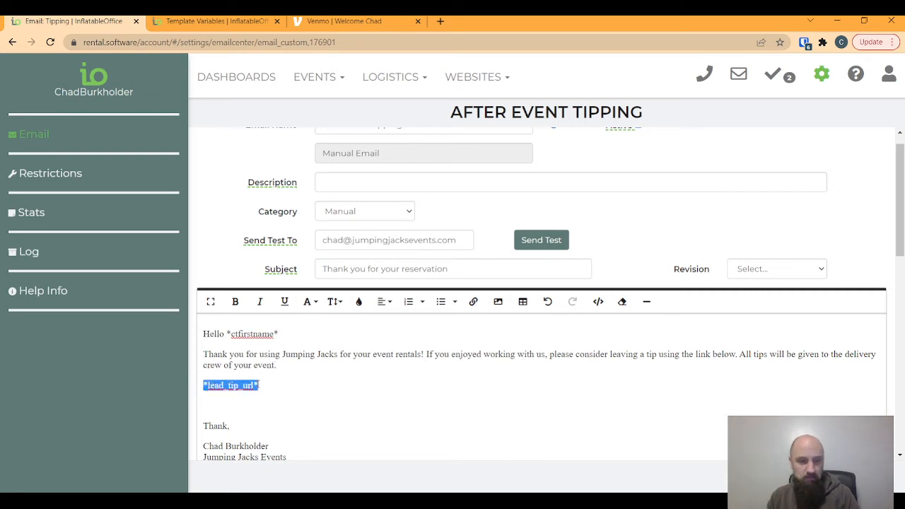
pyautogui.click(268, 384)
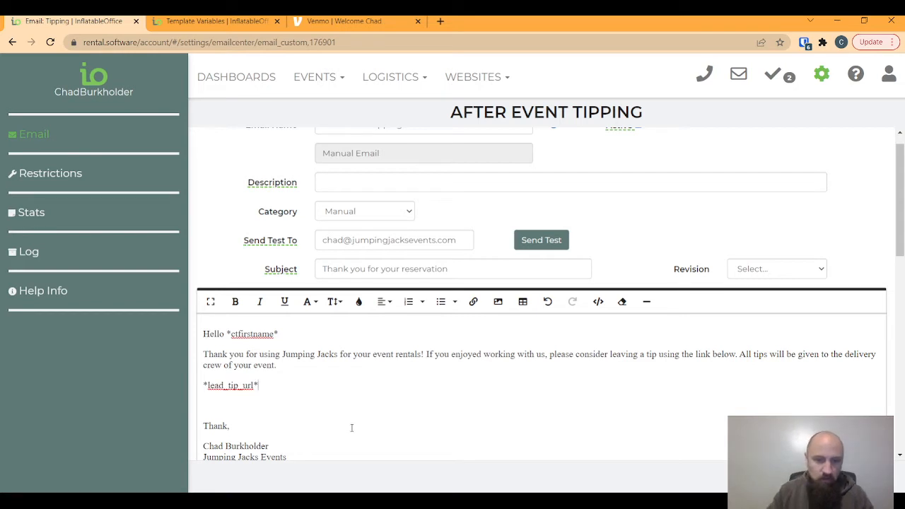
pyautogui.press('Return')
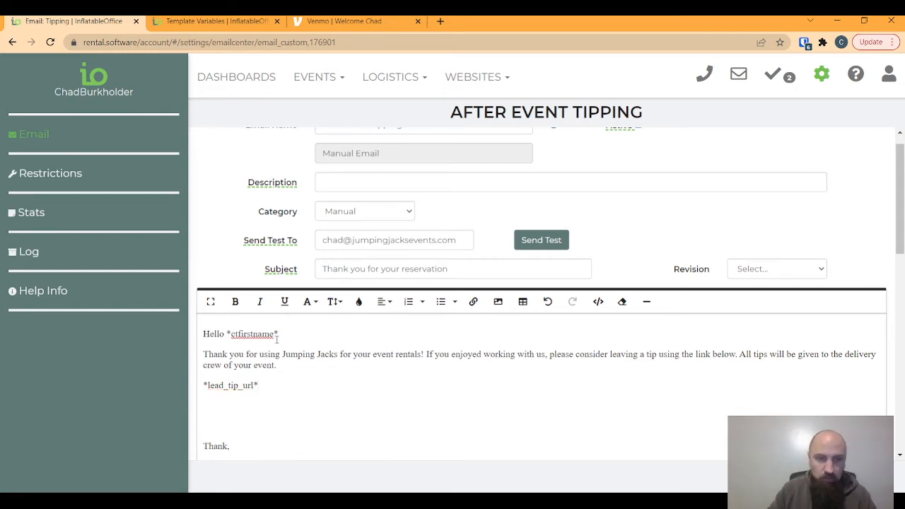
pyautogui.click(216, 21)
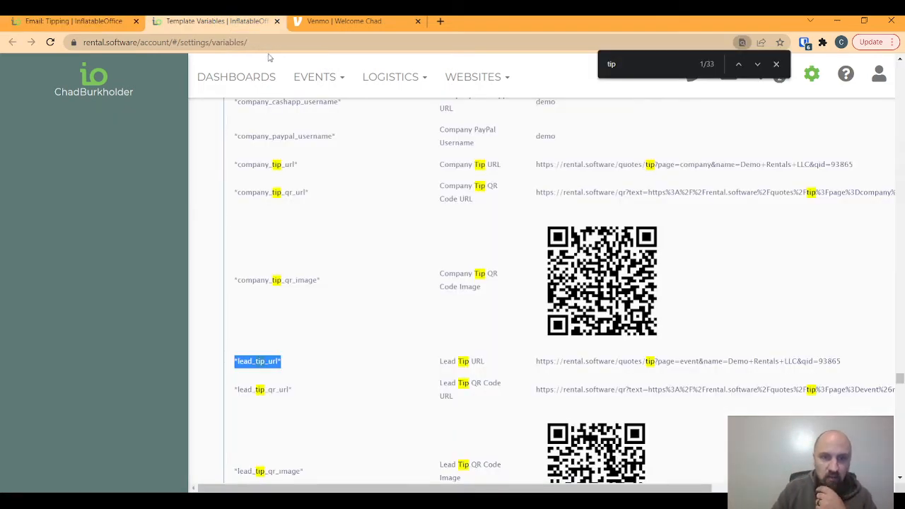
pyautogui.click(309, 186)
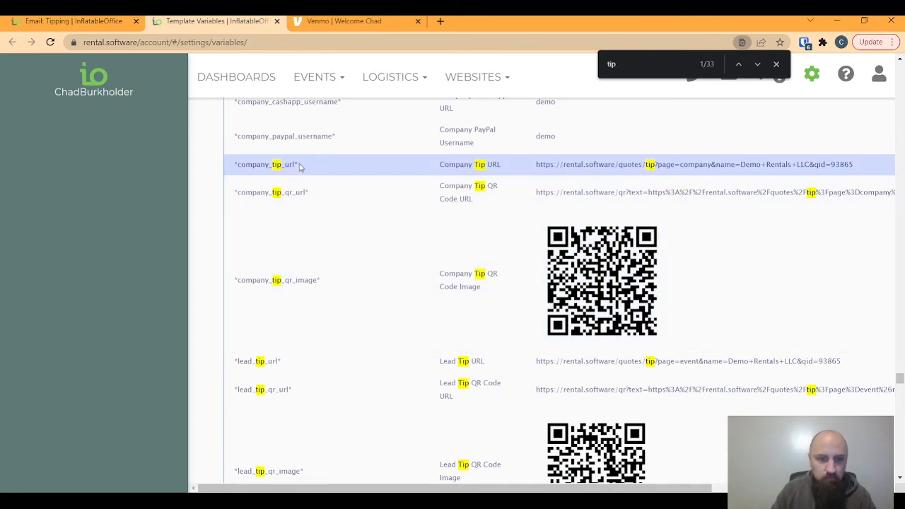
pyautogui.moveTo(300, 165); pyautogui.dragTo(234, 170)
pyautogui.hotkey('ctrl', 'c')
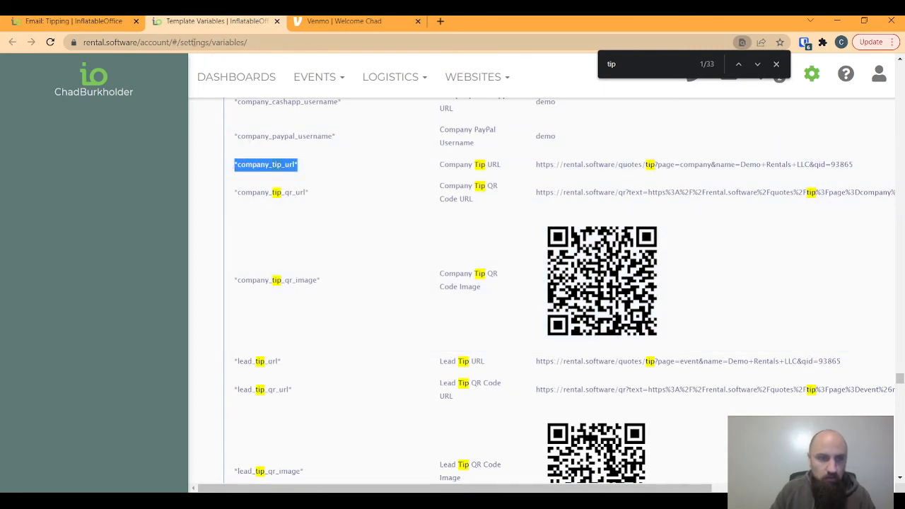
pyautogui.click(108, 22)
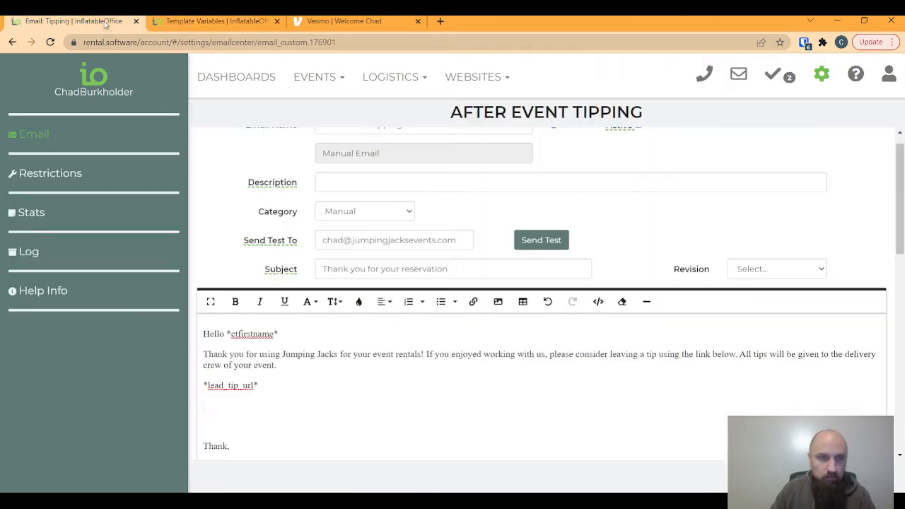
pyautogui.click(211, 410)
pyautogui.hotkey('ctrl', 'v')
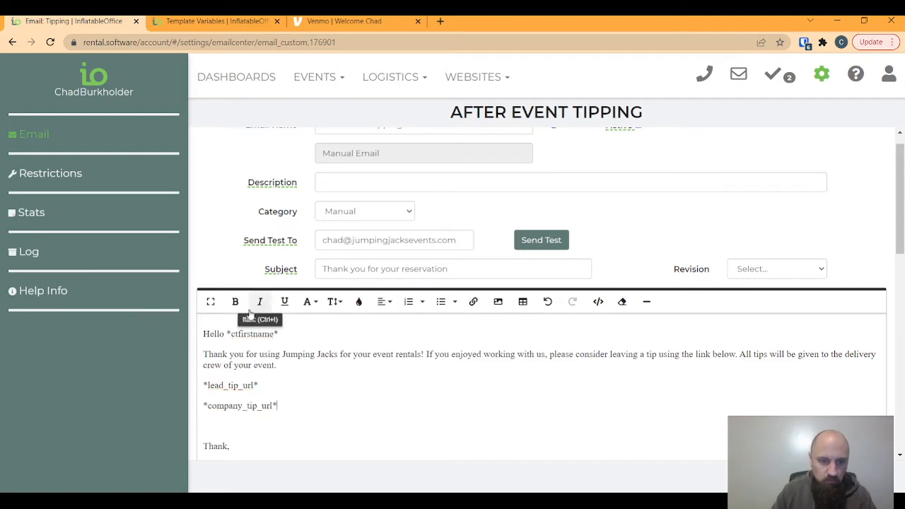
pyautogui.press('Return')
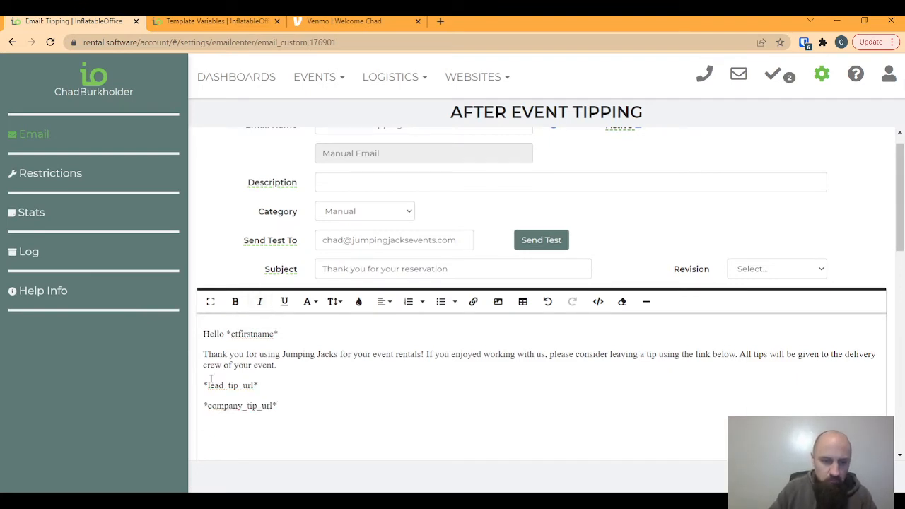
# - Label the links 'Lead:' and 'Company:' and begin a 'Worker' line below them
pyautogui.write('Left')
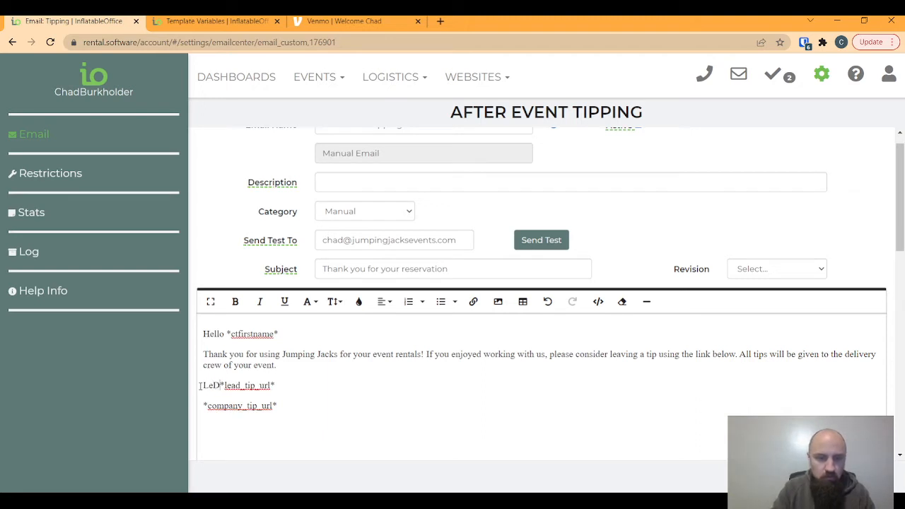
pyautogui.press('BackSpace')
pyautogui.press('BackSpace')
pyautogui.press('BackSpace')
pyautogui.write('ead')
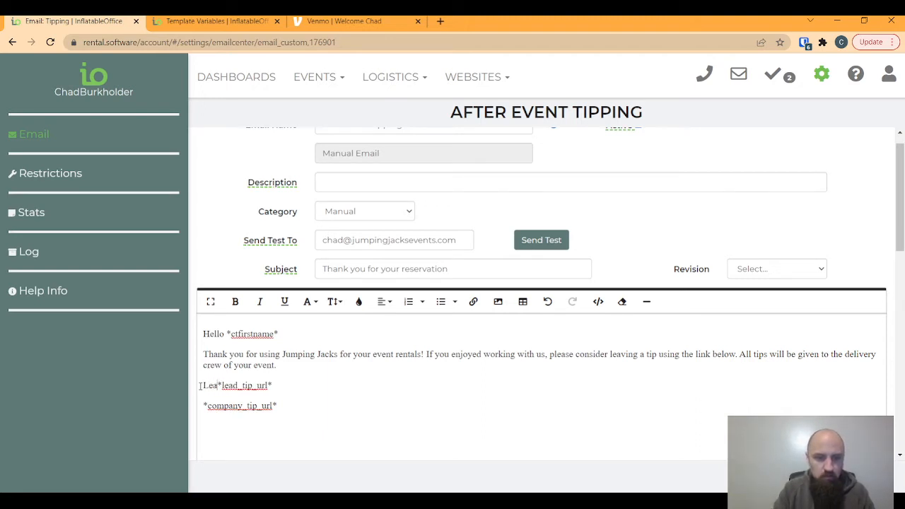
pyautogui.write(':')
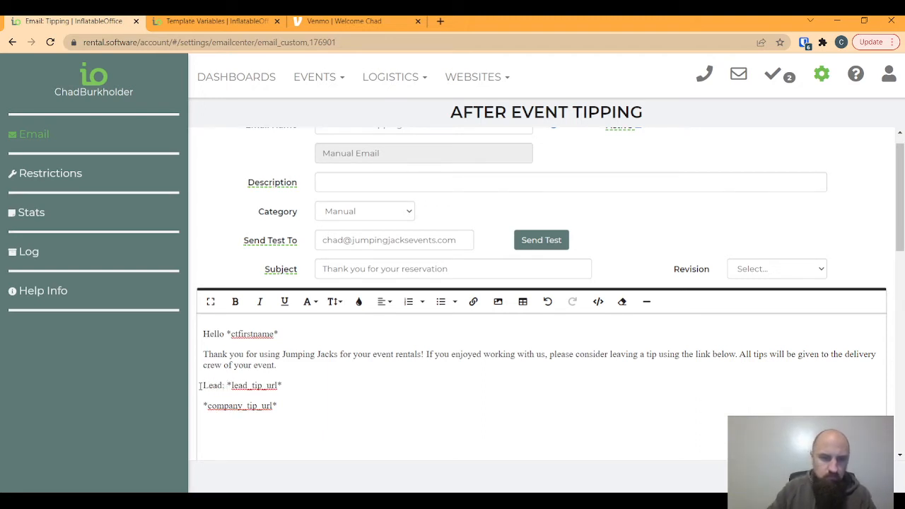
pyautogui.click(203, 406)
pyautogui.write('Company')
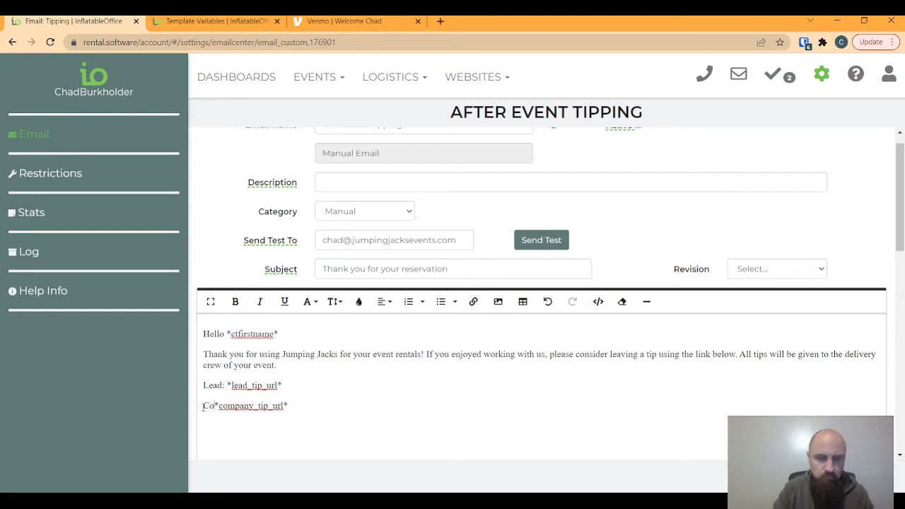
pyautogui.write(':')
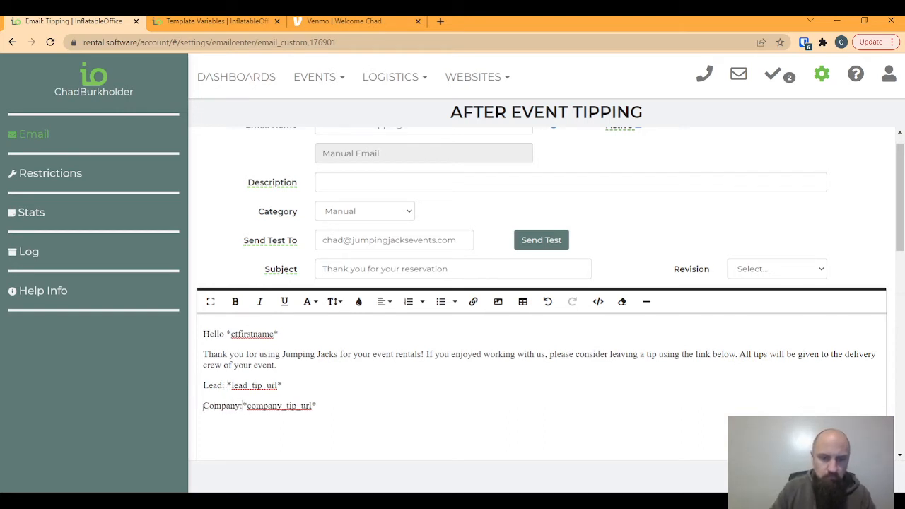
pyautogui.press('Return')
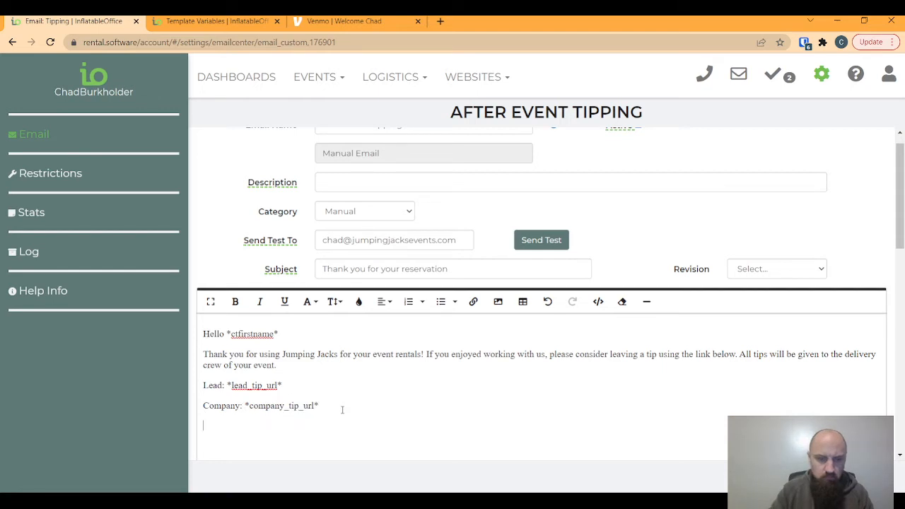
pyautogui.write('Worker:')
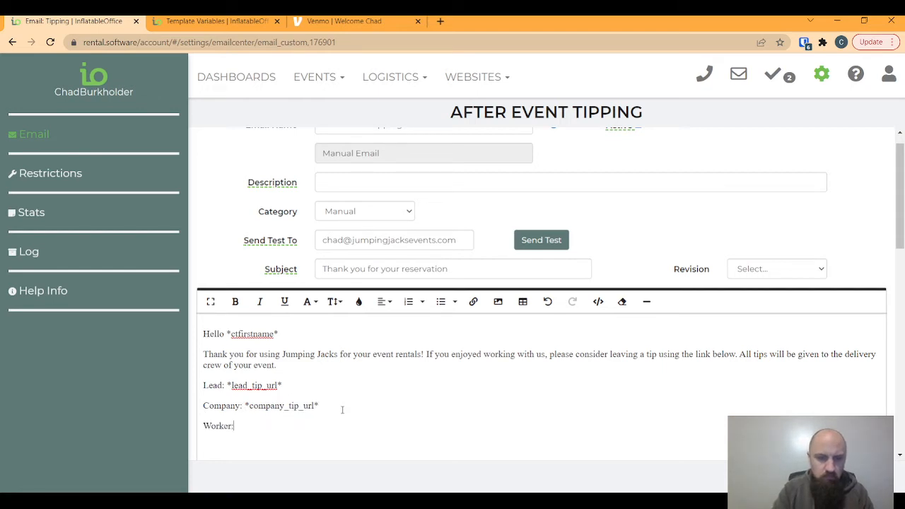
# - Copy the worker_tip_url variable and paste it after 'Worker:' in the email
pyautogui.click(213, 21)
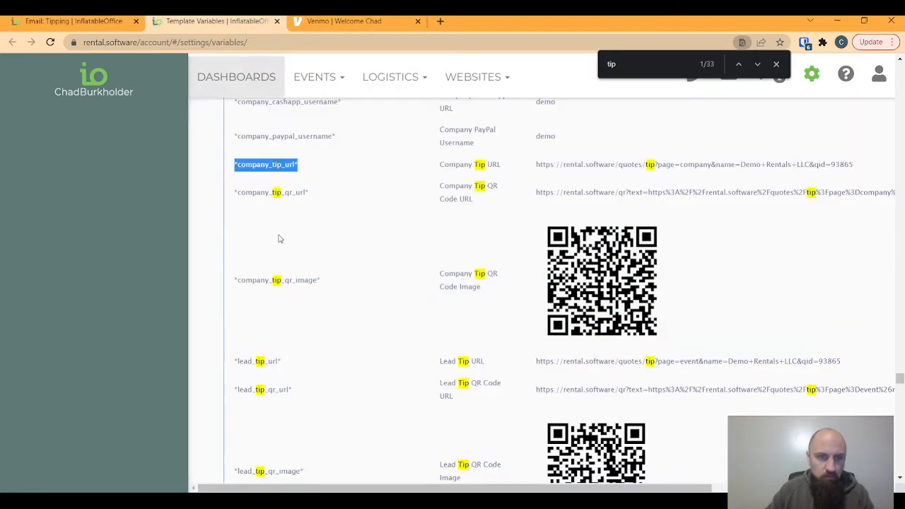
pyautogui.scroll(2, 297, 269)
pyautogui.scroll(1, 312, 299)
pyautogui.scroll(1, 320, 234)
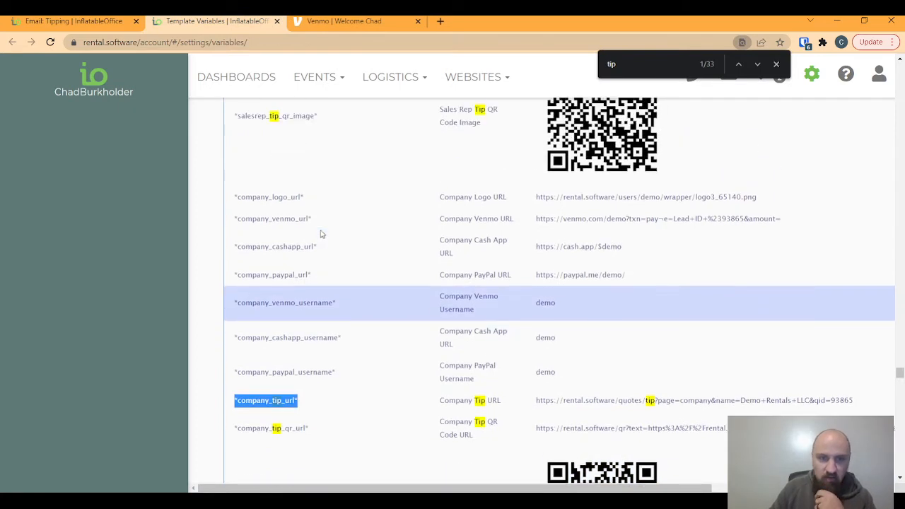
pyautogui.scroll(5, 320, 234)
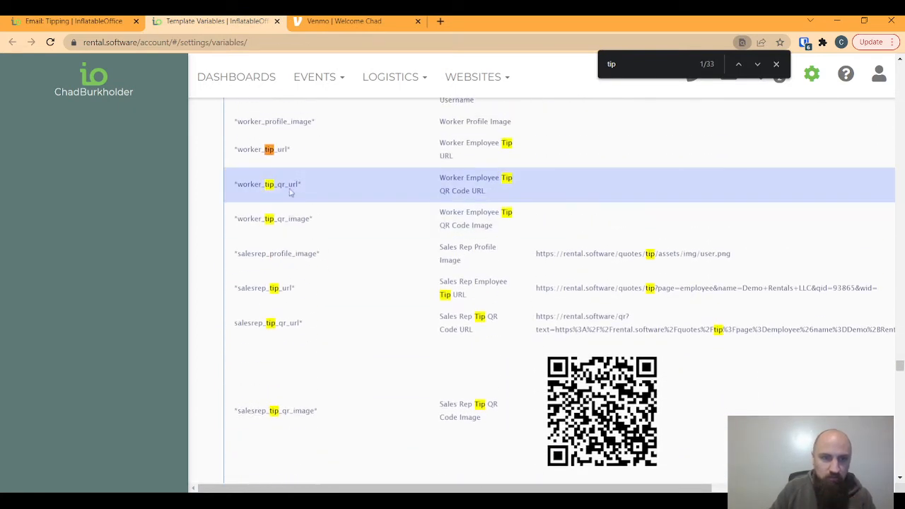
pyautogui.moveTo(293, 150); pyautogui.dragTo(233, 150)
pyautogui.hotkey('ctrl', 'c')
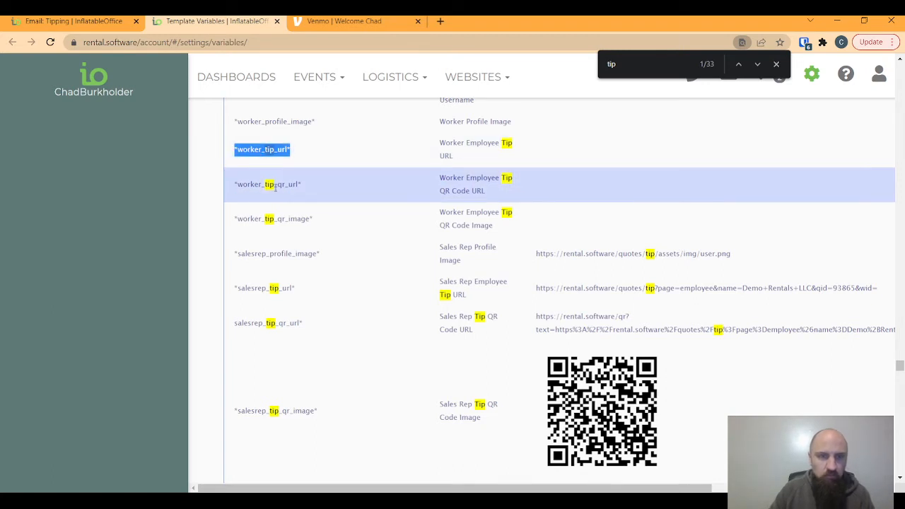
pyautogui.click(75, 20)
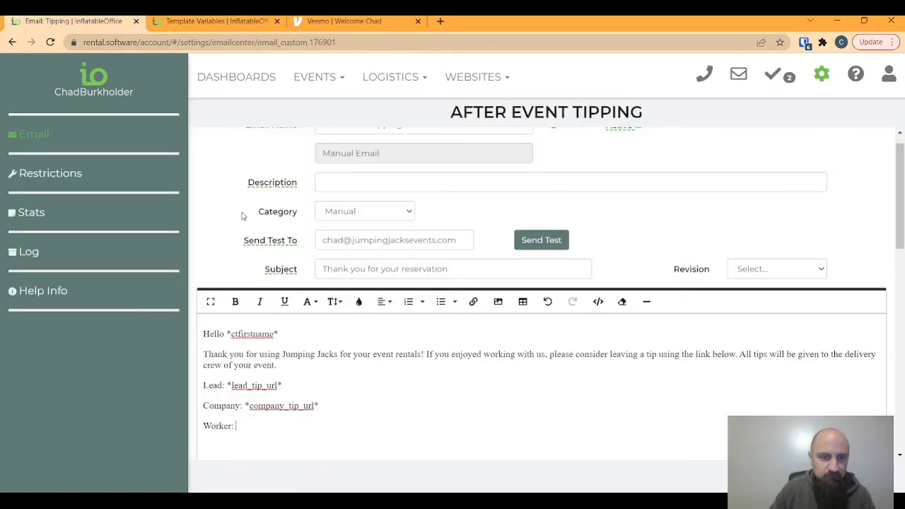
pyautogui.click(244, 425)
pyautogui.hotkey('ctrl', 'v')
pyautogui.moveTo(292, 426); pyautogui.dragTo(236, 426)
pyautogui.hotkey('ctrl', 'c')
pyautogui.hotkey('ctrl', 'z')
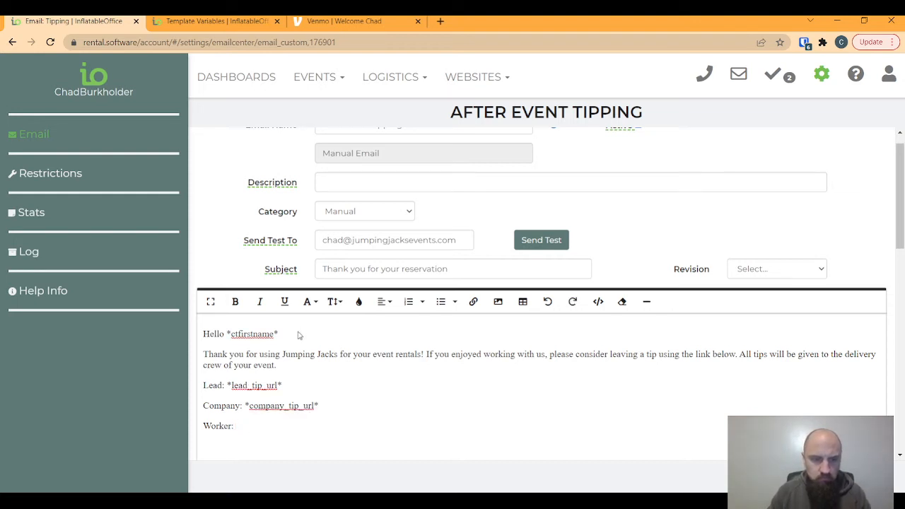
pyautogui.hotkey('ctrl', 'shift', 'v')
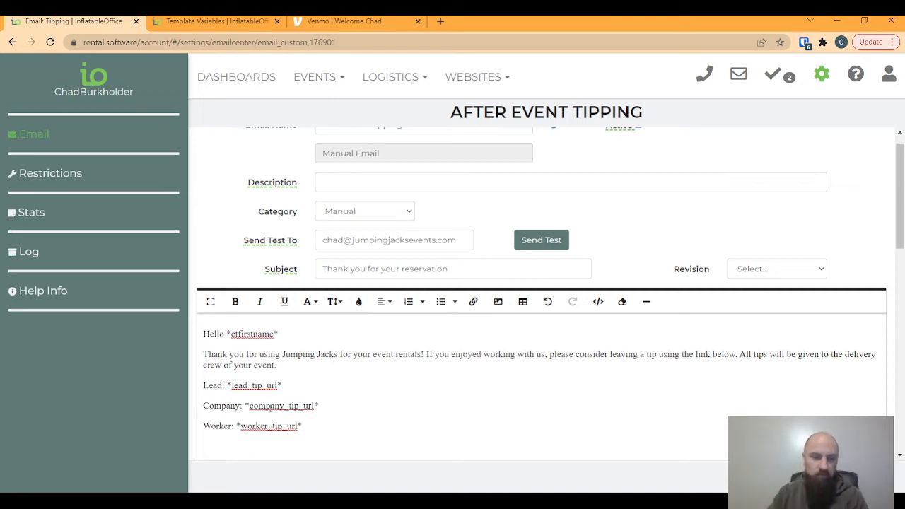
# - Delete the extra blank line, rename the email 'Tip', then go to Events > Leads/Events
pyautogui.scroll(-1, 444, 408)
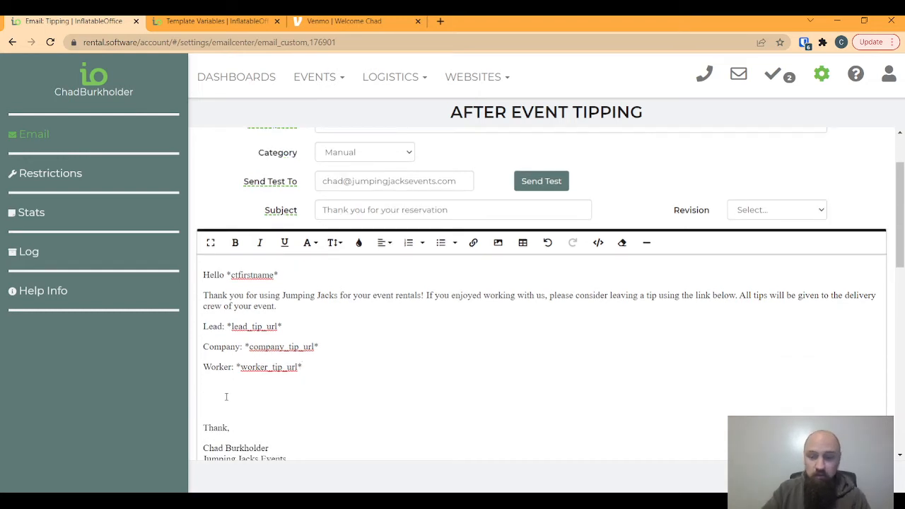
pyautogui.press('BackSpace')
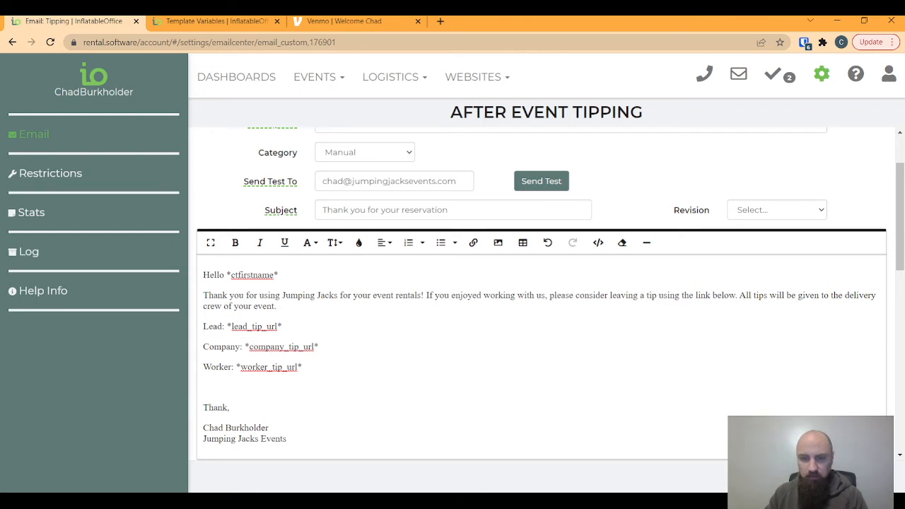
pyautogui.scroll(1, 655, 391)
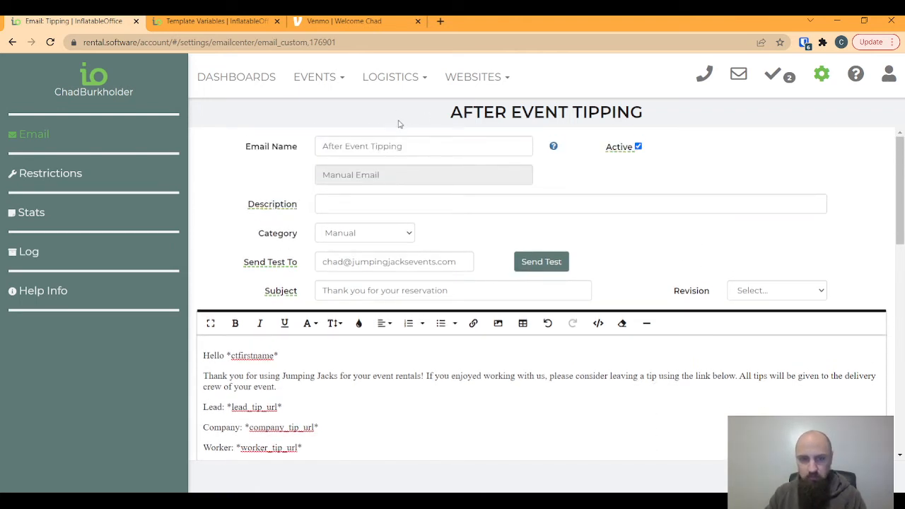
pyautogui.moveTo(403, 147); pyautogui.dragTo(313, 142)
pyautogui.write('Tip')
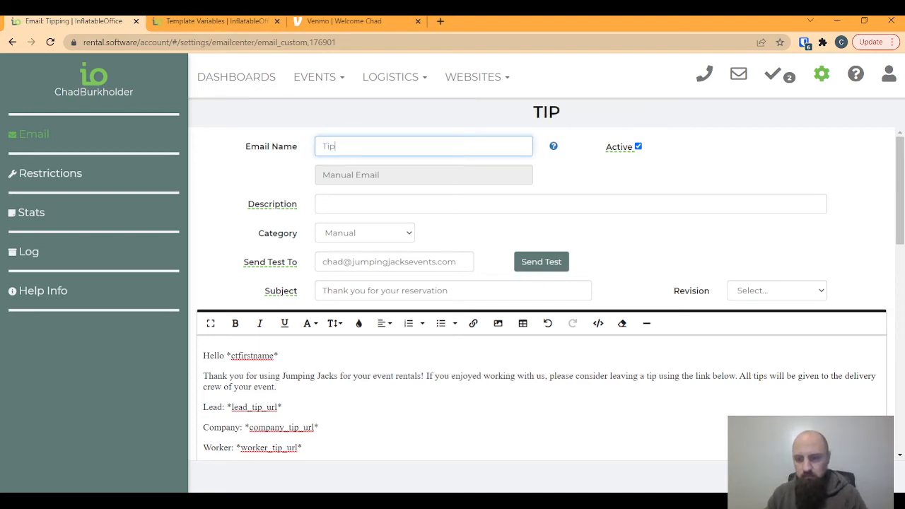
pyautogui.click(707, 392)
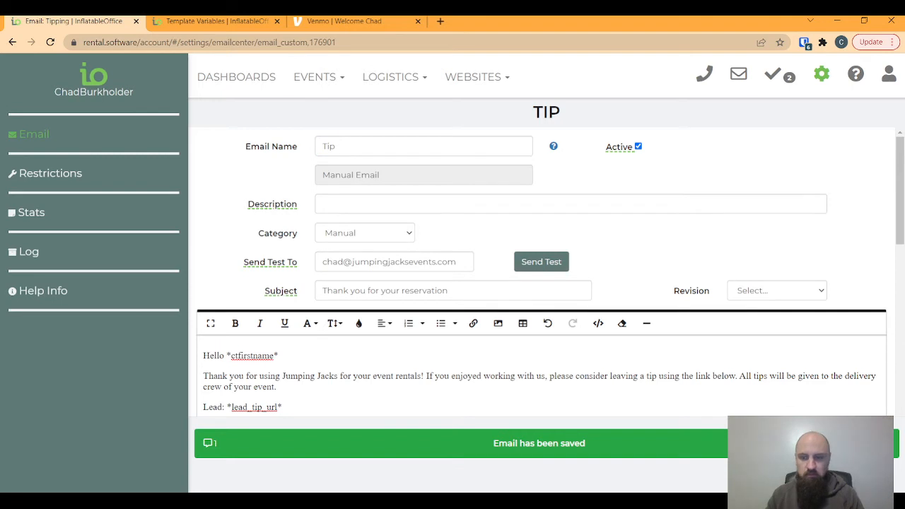
pyautogui.click(318, 79)
pyautogui.click(312, 111)
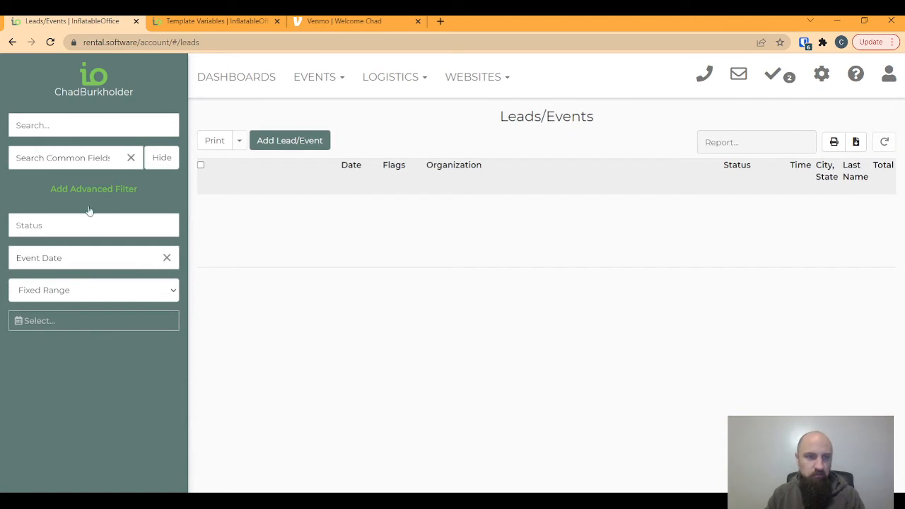
# - Filter Leads/Events by Complete status (1095 results) and open the first event row
pyautogui.click(37, 225)
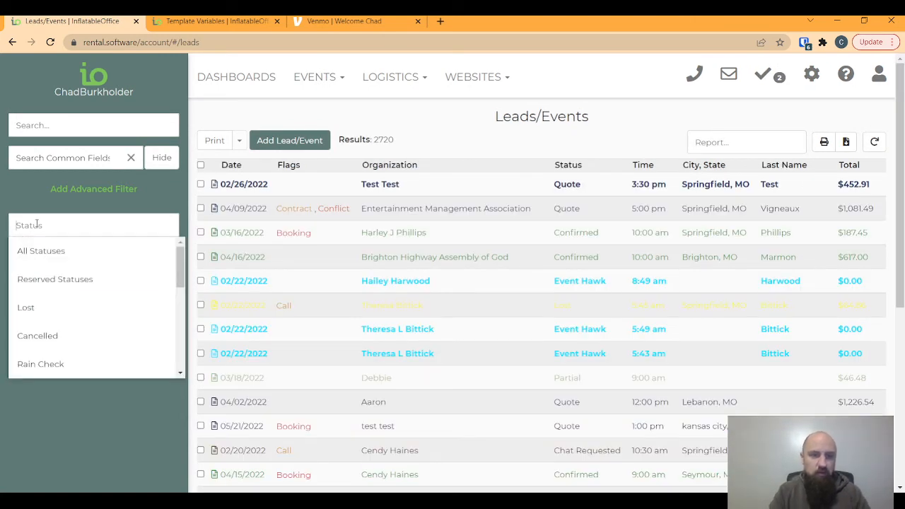
pyautogui.write('complete')
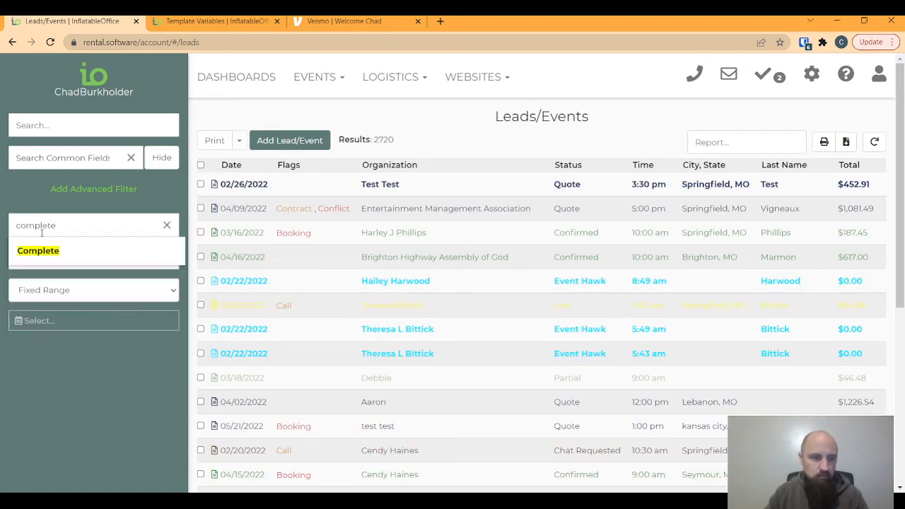
pyautogui.click(45, 251)
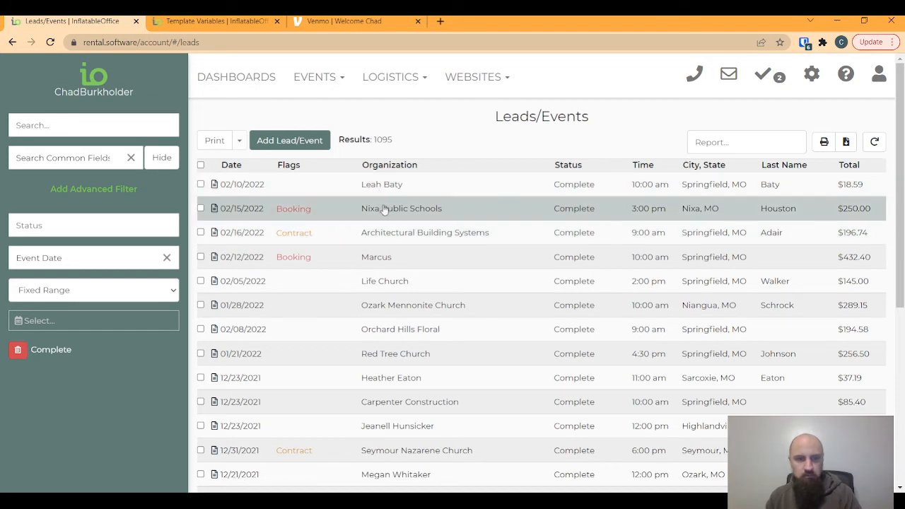
pyautogui.click(388, 183)
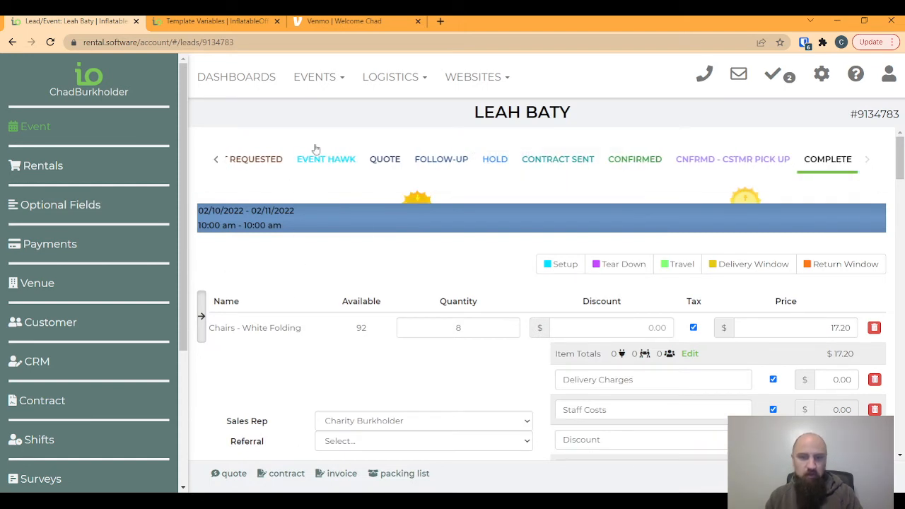
# - Compose an email to the event's customer with the Tipping template and select its Lead tip link
pyautogui.click(739, 74)
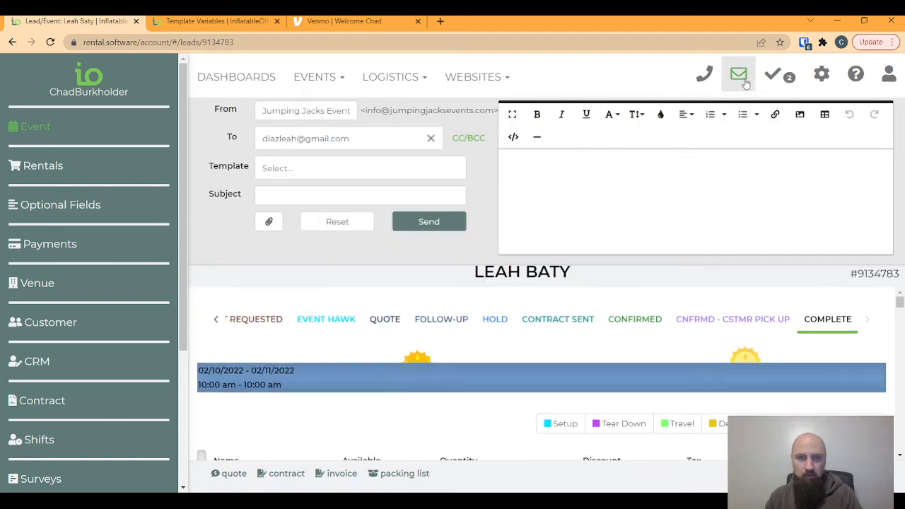
pyautogui.click(284, 168)
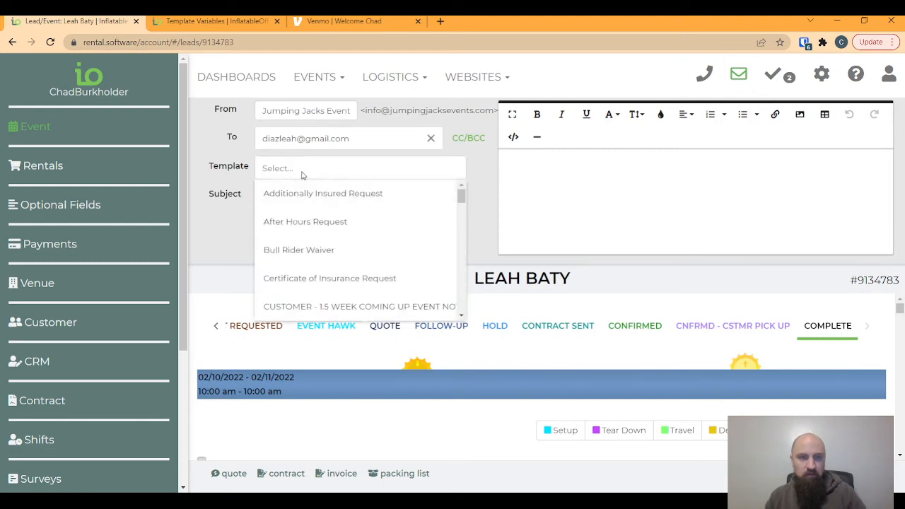
pyautogui.write('tip')
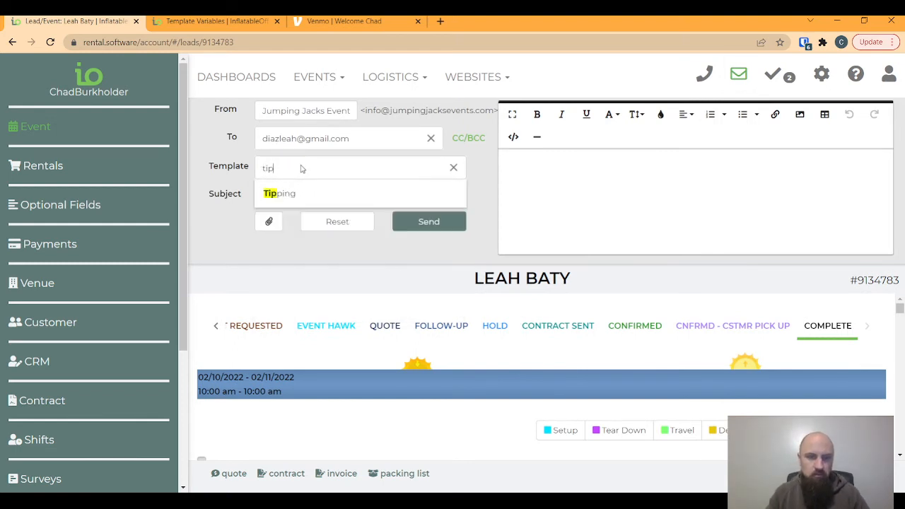
pyautogui.click(300, 193)
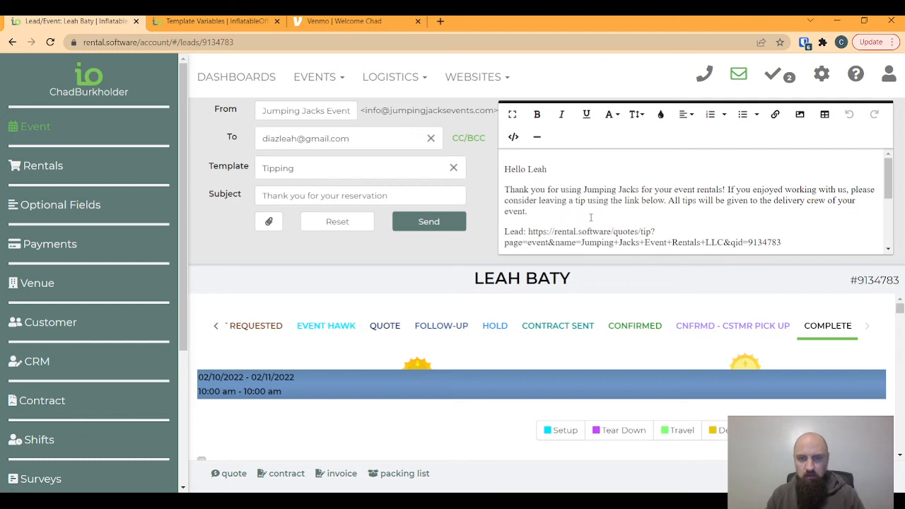
pyautogui.scroll(-1, 601, 216)
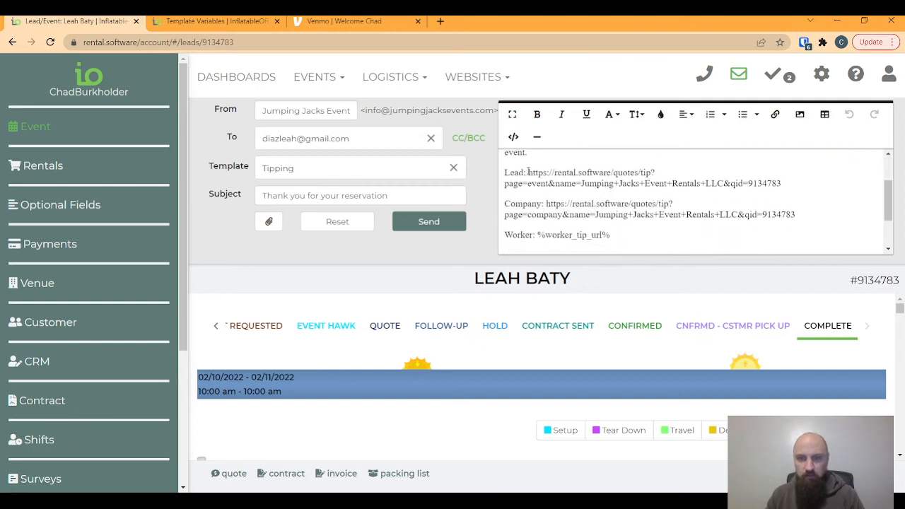
pyautogui.moveTo(540, 172); pyautogui.dragTo(782, 183)
pyautogui.hotkey('ctrl', 'c')
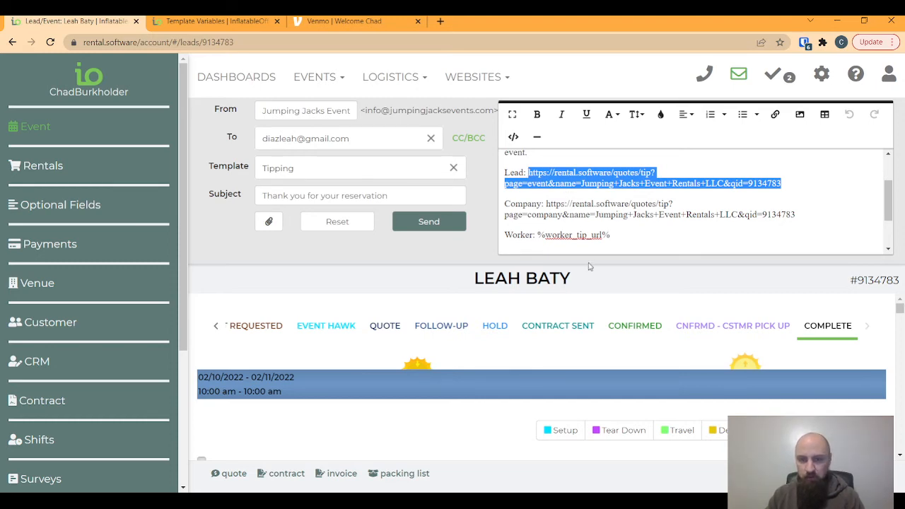
# - Load the copied Lead tip URL in a new browser tab and choose 'Tip the Company'
pyautogui.click(438, 22)
pyautogui.hotkey('ctrl', 'v')
pyautogui.press('Return')
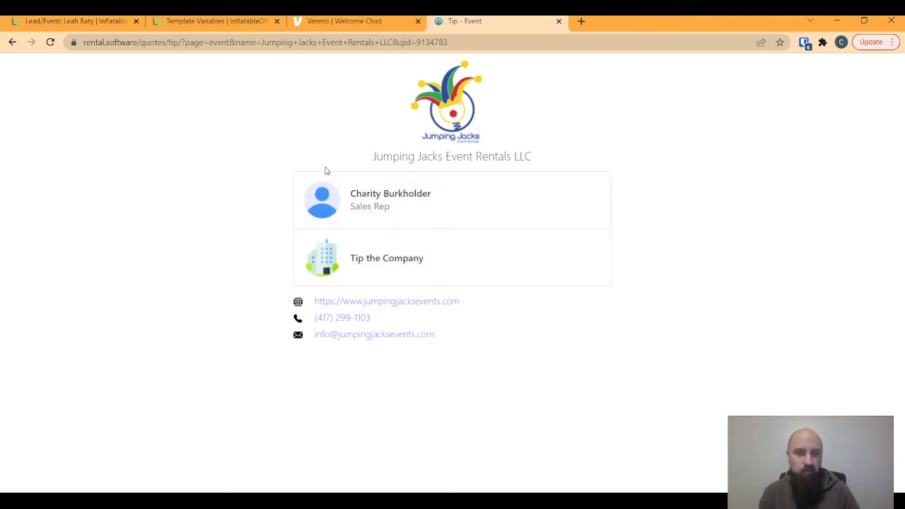
pyautogui.click(365, 263)
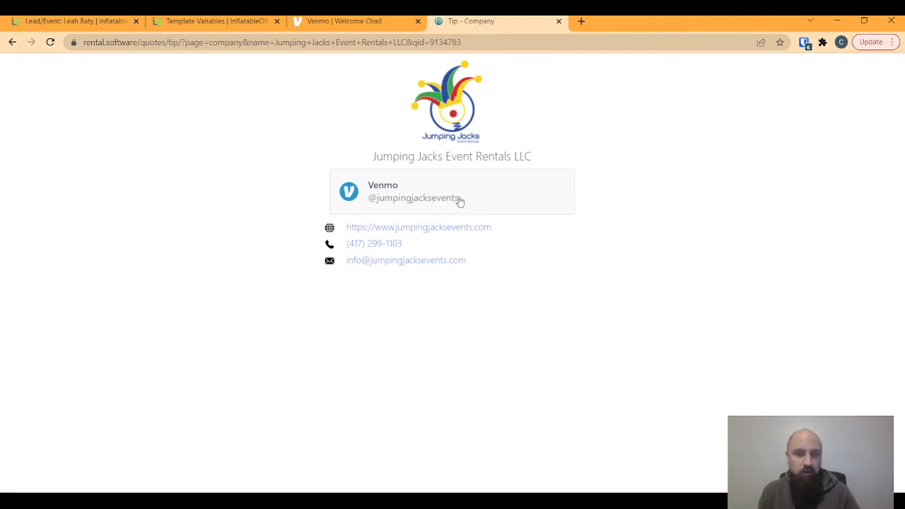
# - Check the Company tip link loads the Venmo tip page, then return to the Leads/Events list
pyautogui.click(410, 193)
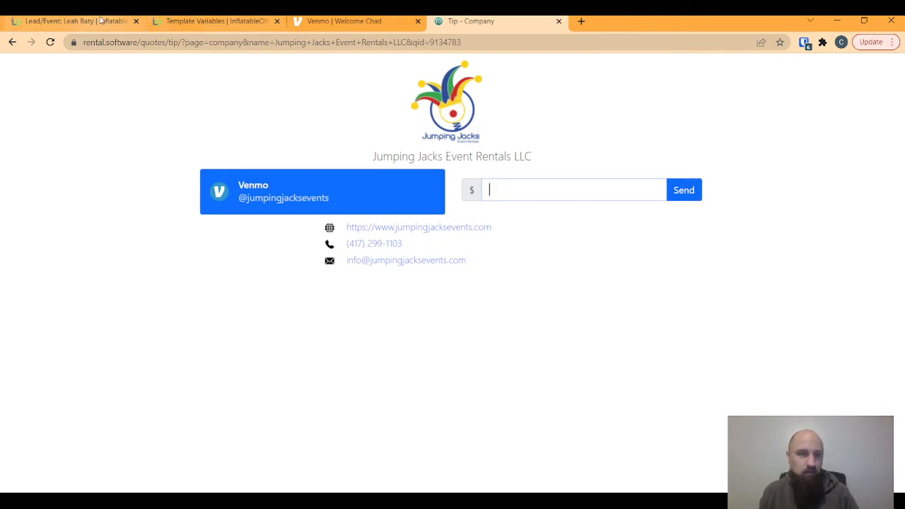
pyautogui.click(78, 21)
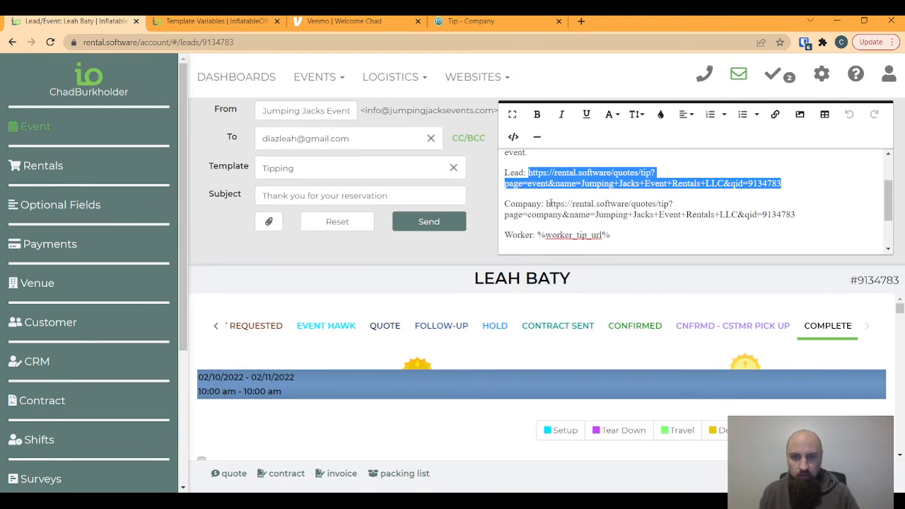
pyautogui.moveTo(546, 204); pyautogui.dragTo(799, 215)
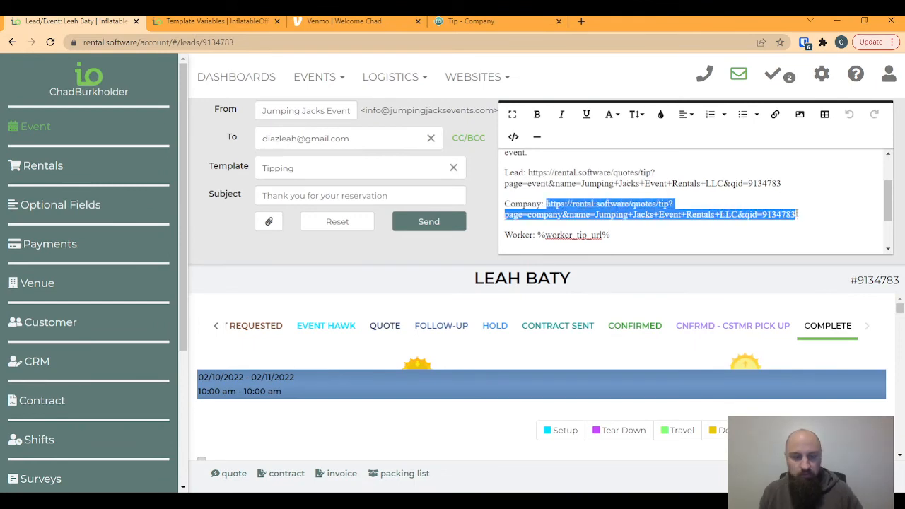
pyautogui.click(468, 22)
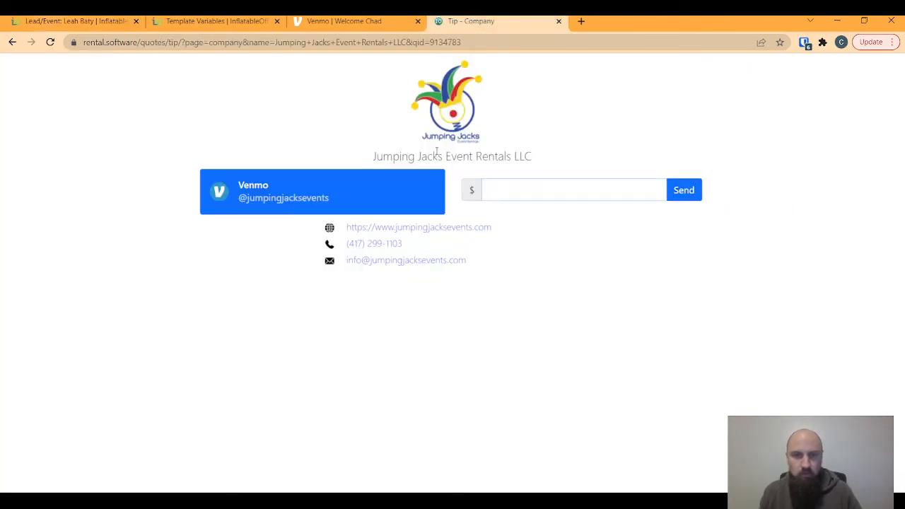
pyautogui.click(417, 40)
pyautogui.press('Return')
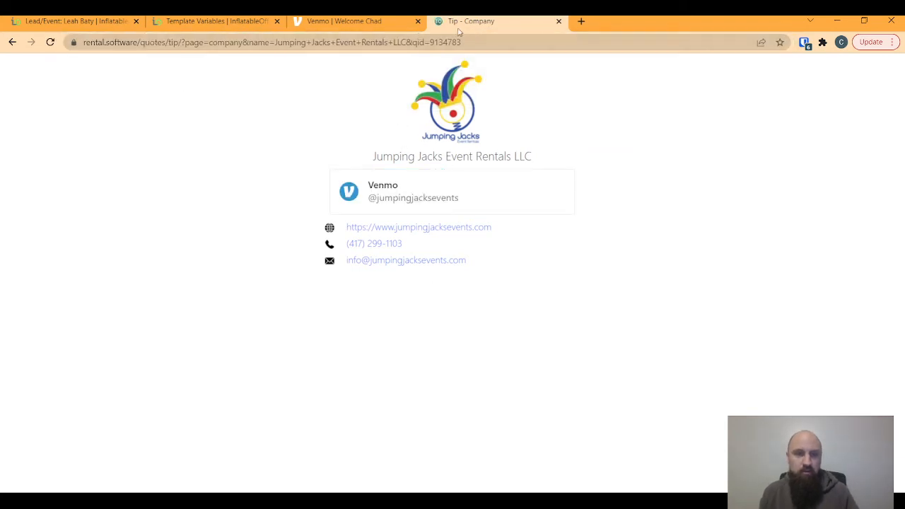
pyautogui.click(36, 22)
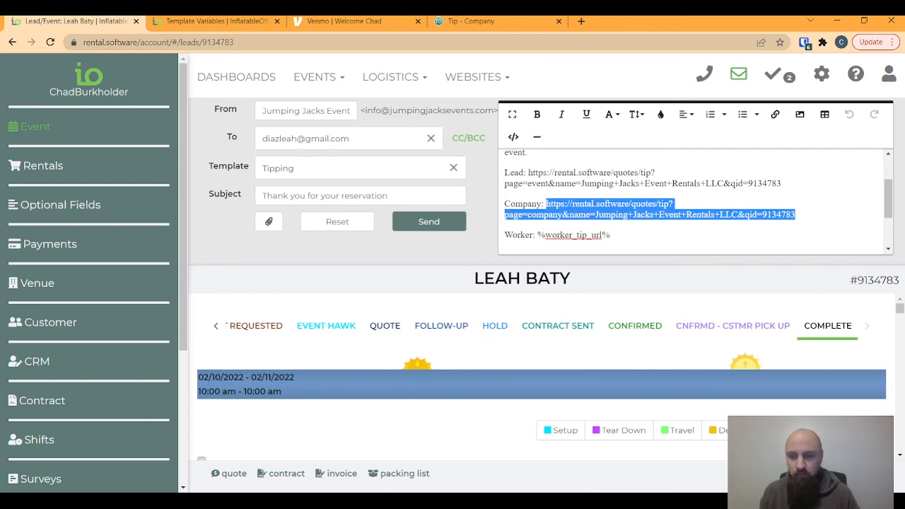
pyautogui.click(316, 77)
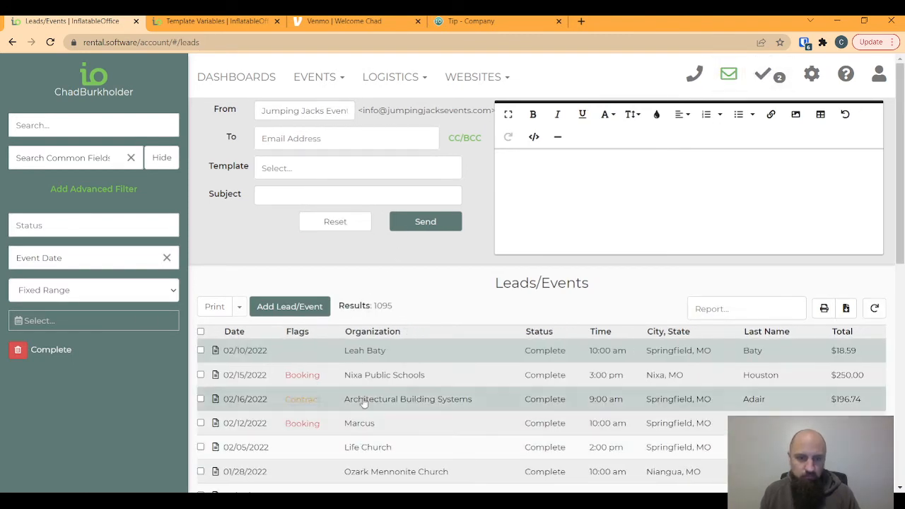
# - Open the Nixa Public Schools event, apply the Tipping template to its email, and view Shifts
pyautogui.click(410, 382)
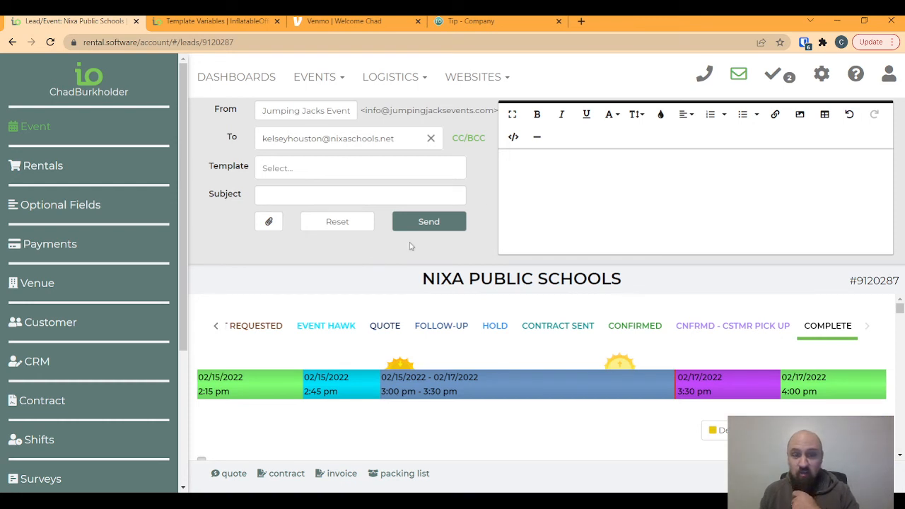
pyautogui.click(328, 194)
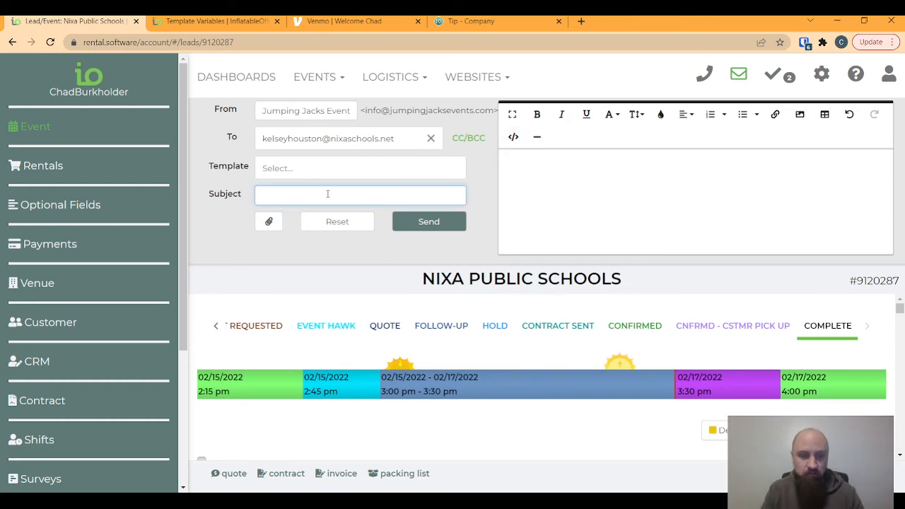
pyautogui.click(275, 167)
pyautogui.write('tip')
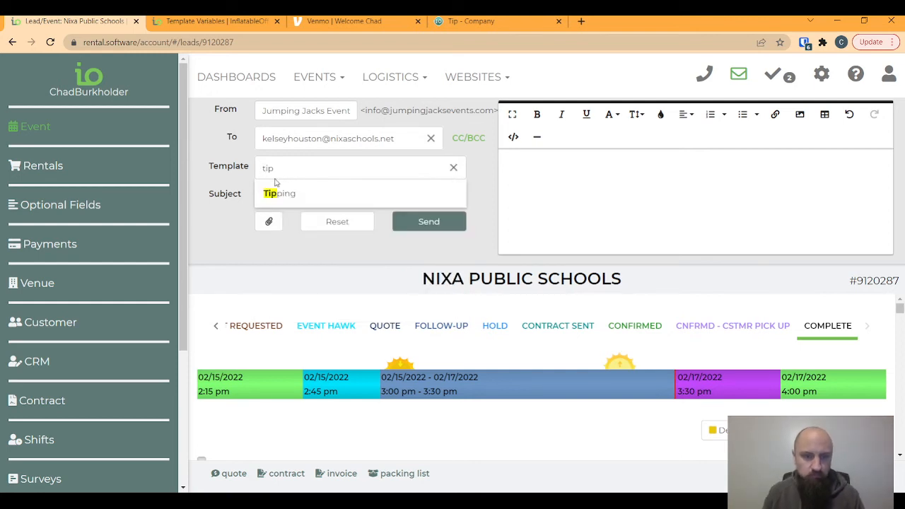
pyautogui.click(277, 193)
pyautogui.scroll(-3, 584, 202)
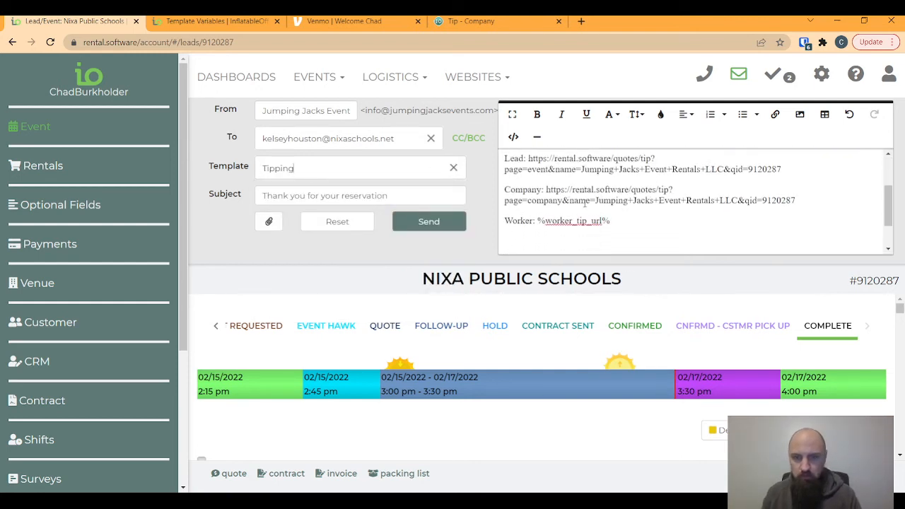
pyautogui.scroll(-2, 582, 195)
pyautogui.click(38, 440)
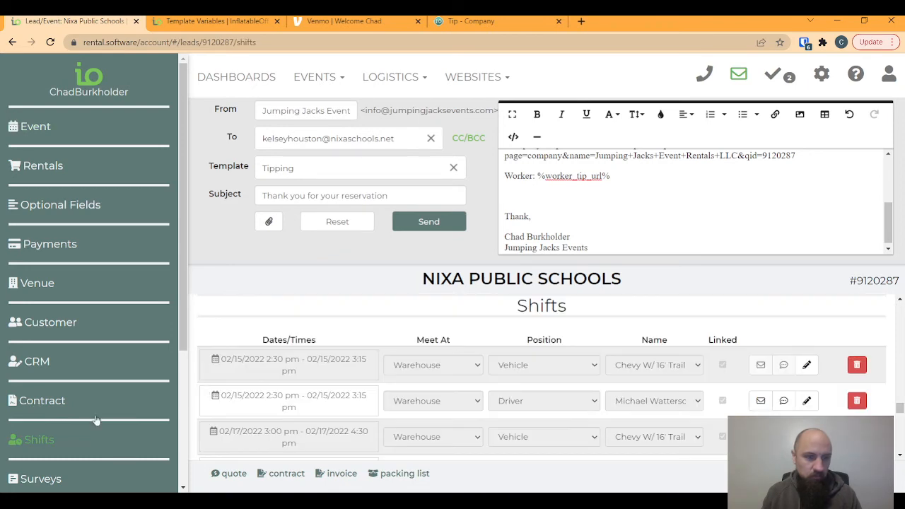
# - Close the event's email composer and go to Logistics > Workers, listing 24 workers
pyautogui.scroll(-2, 540, 393)
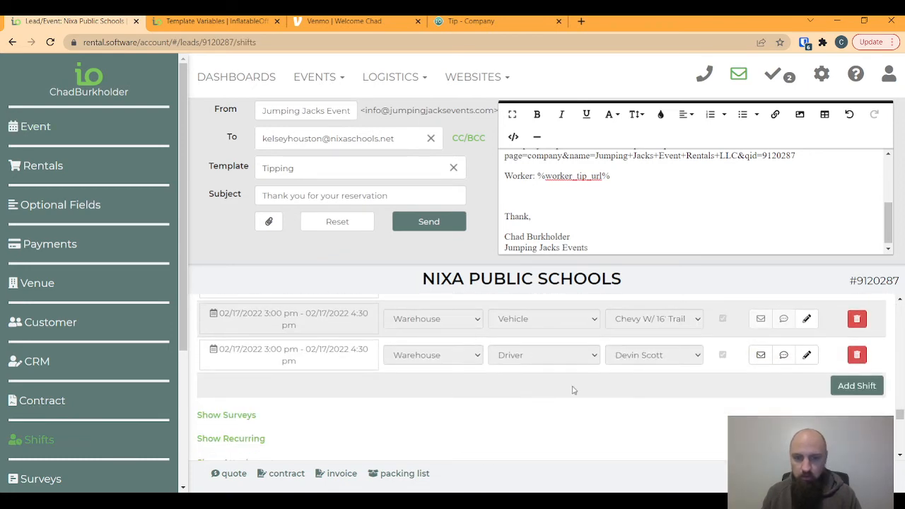
pyautogui.scroll(2, 573, 390)
pyautogui.scroll(-1, 598, 385)
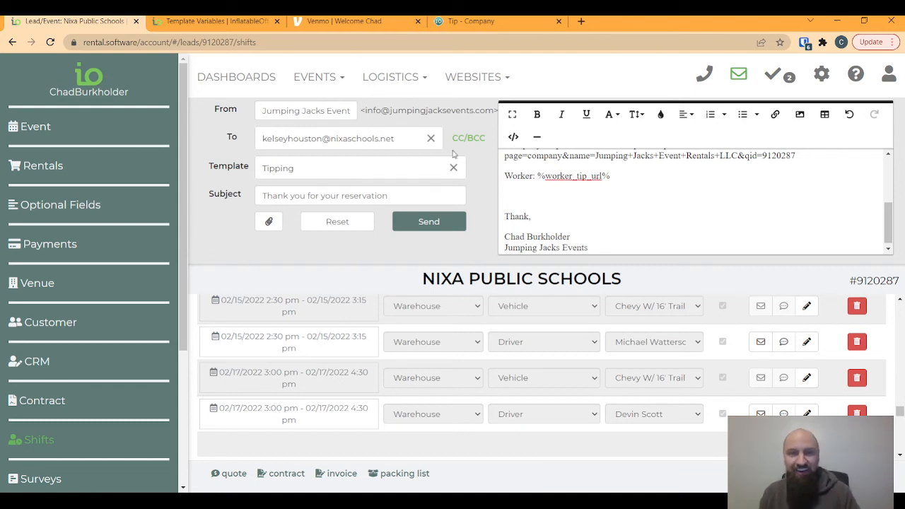
pyautogui.click(735, 80)
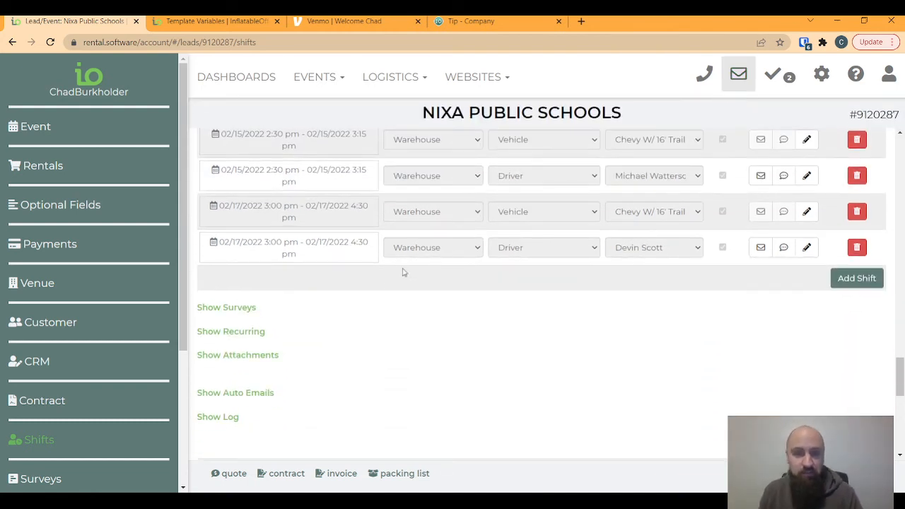
pyautogui.scroll(2, 566, 371)
pyautogui.scroll(10, 566, 371)
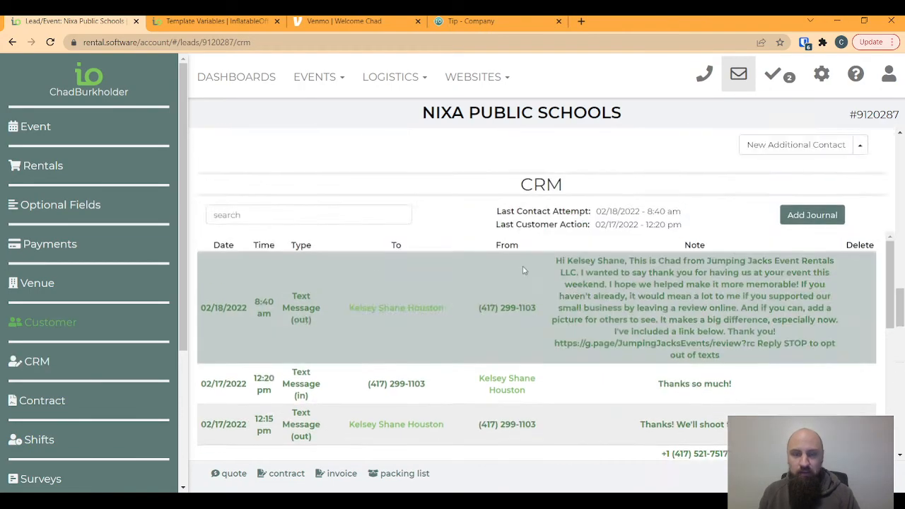
pyautogui.scroll(6, 529, 221)
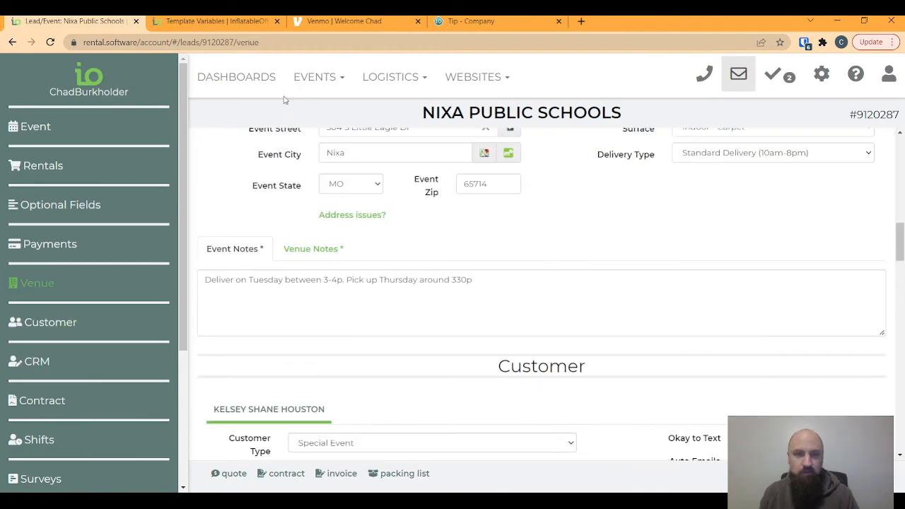
pyautogui.click(821, 74)
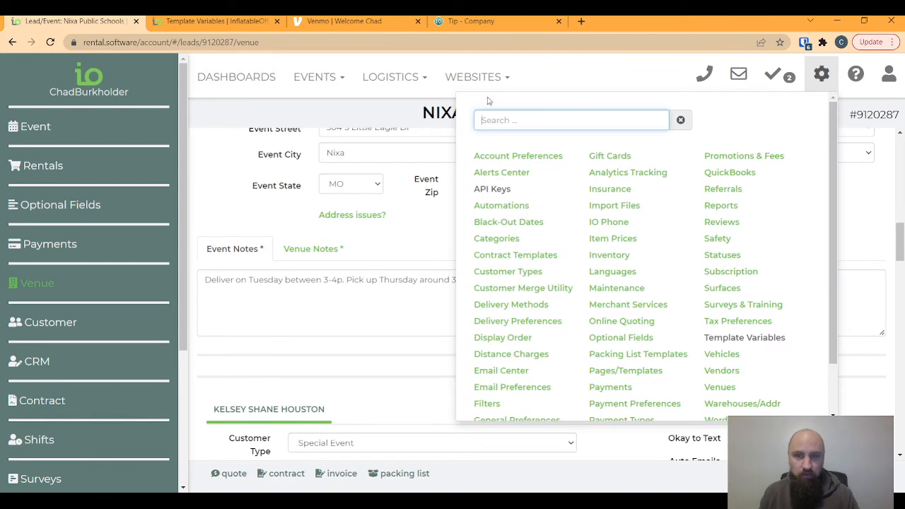
pyautogui.click(390, 77)
pyautogui.click(380, 161)
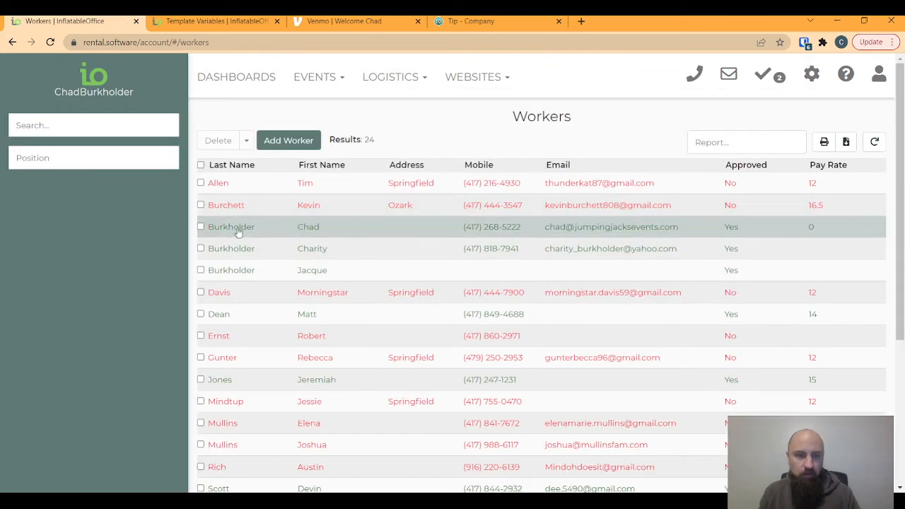
# - Copy the personal Venmo handle into the pay-rate-0 worker's Tips Venmo username field
pyautogui.click(238, 228)
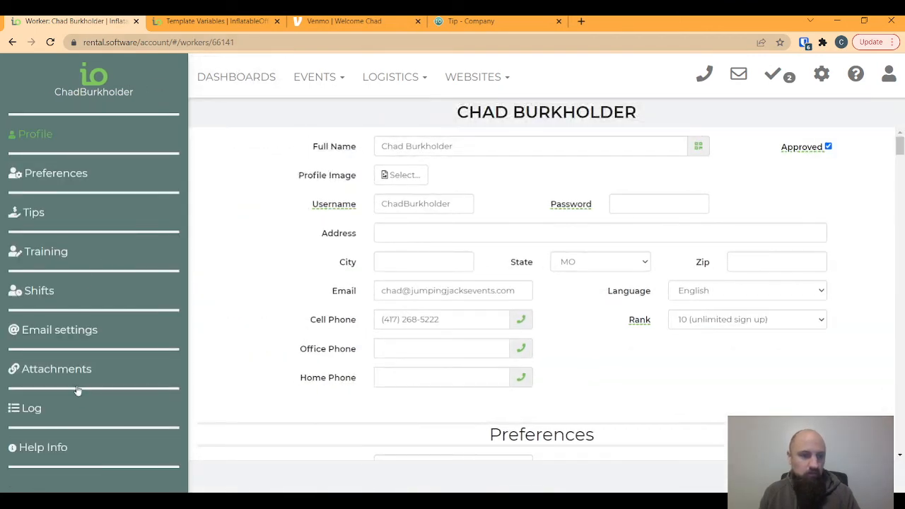
pyautogui.click(34, 214)
pyautogui.click(393, 171)
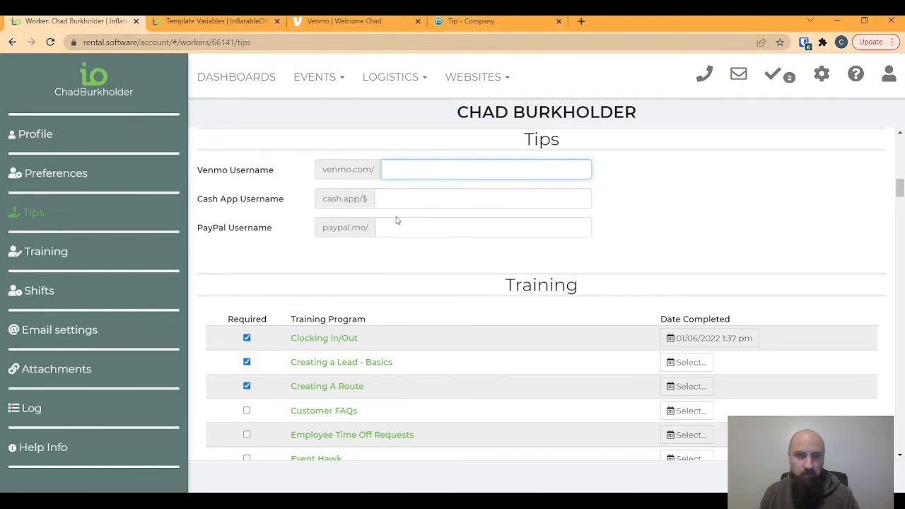
pyautogui.click(344, 22)
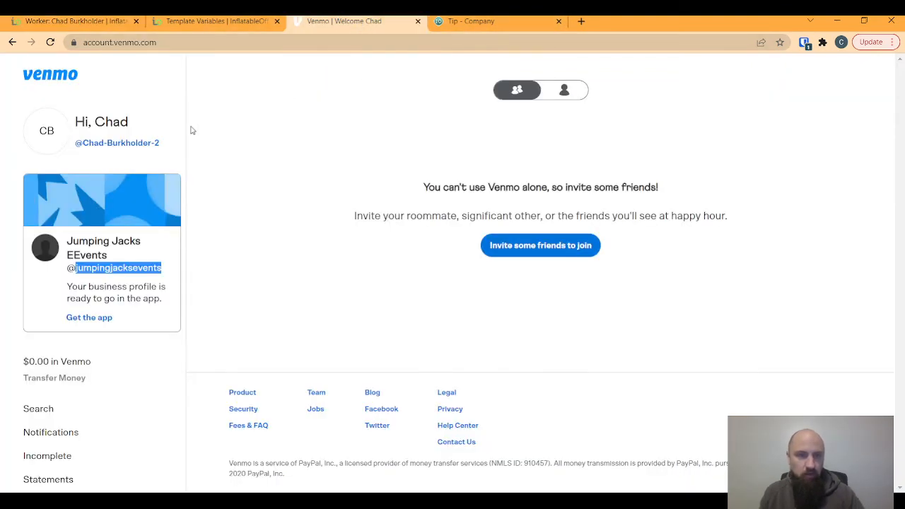
pyautogui.click(162, 146)
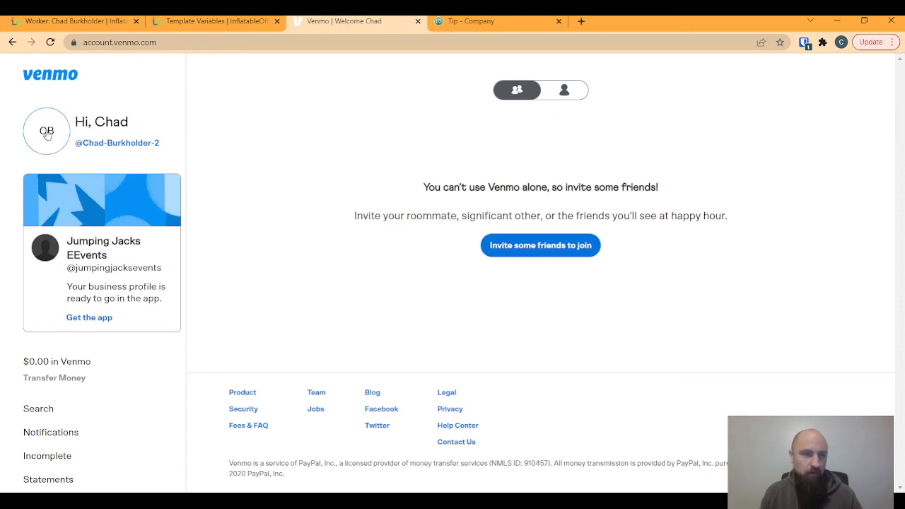
pyautogui.click(114, 147)
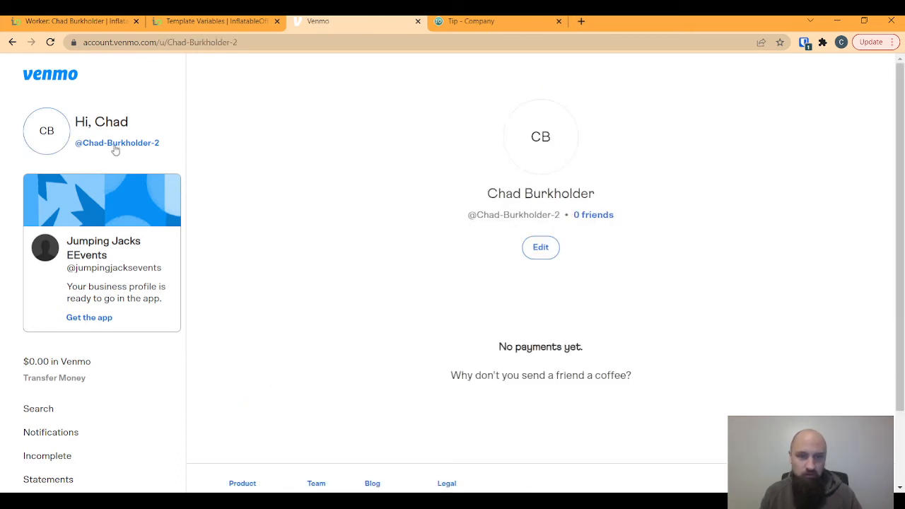
pyautogui.moveTo(561, 217); pyautogui.dragTo(479, 210)
pyautogui.hotkey('ctrl', 'c')
pyautogui.click(105, 22)
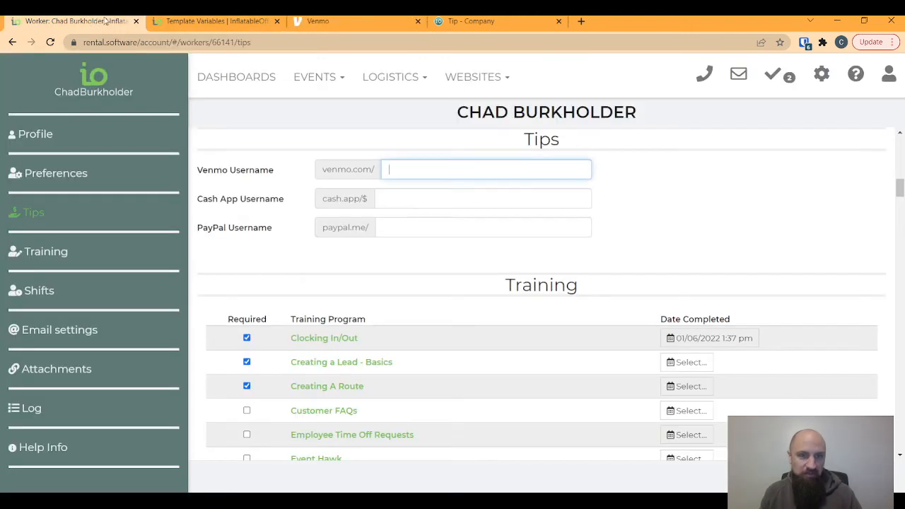
pyautogui.hotkey('ctrl', 'v')
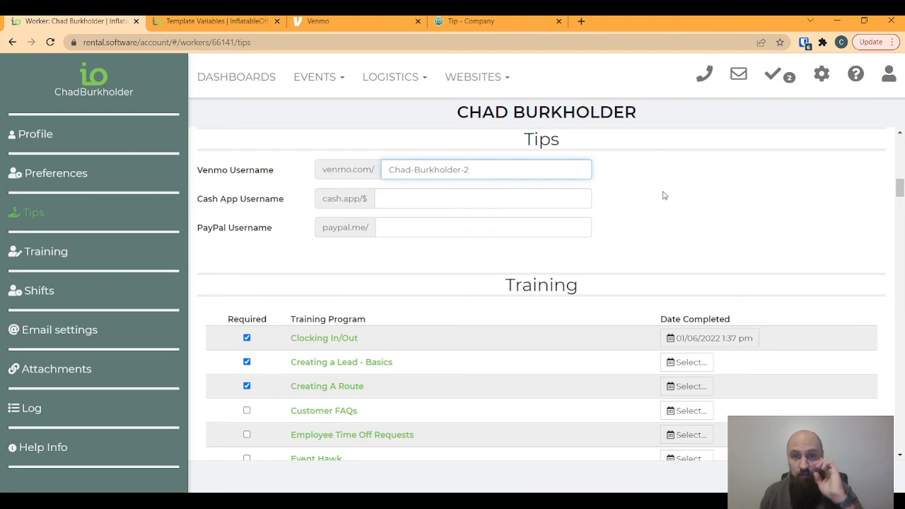
pyautogui.click(662, 195)
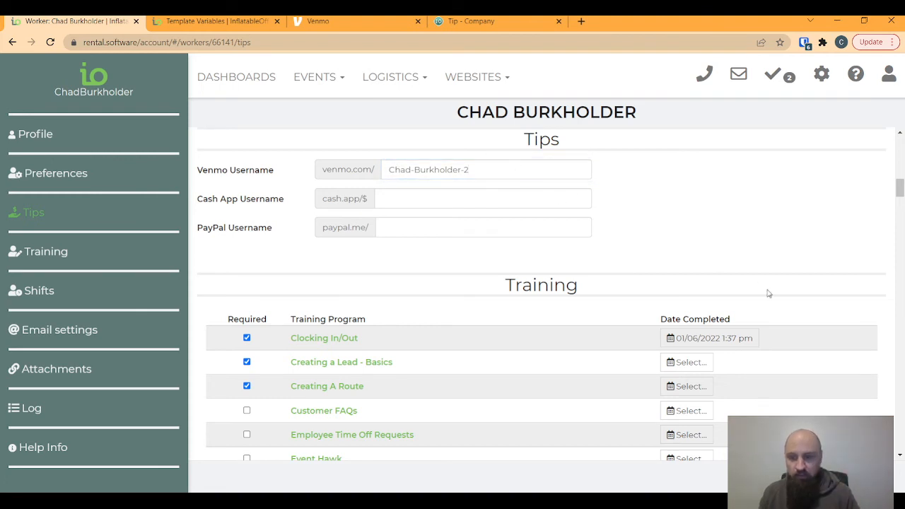
# - Go back from the worker's Tips page to the 24-worker Workers list
pyautogui.scroll(-1, 769, 293)
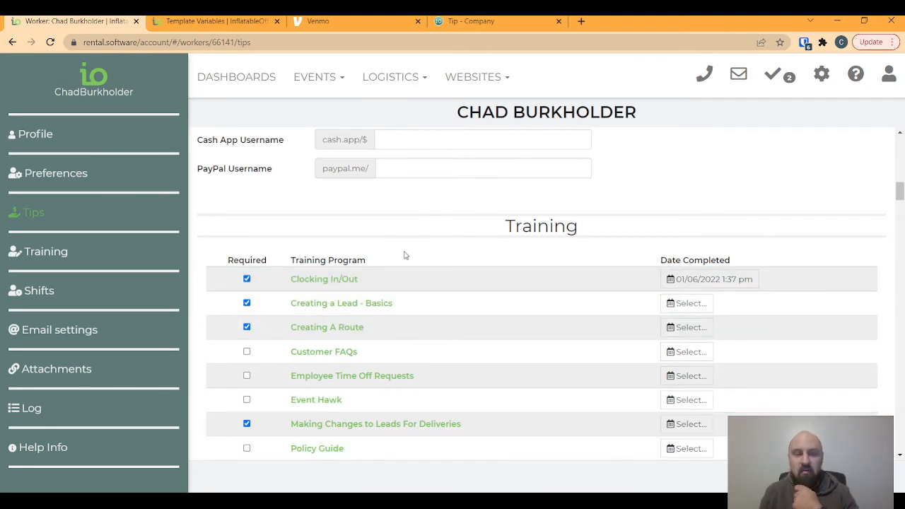
pyautogui.hotkey('alt', 'Left')
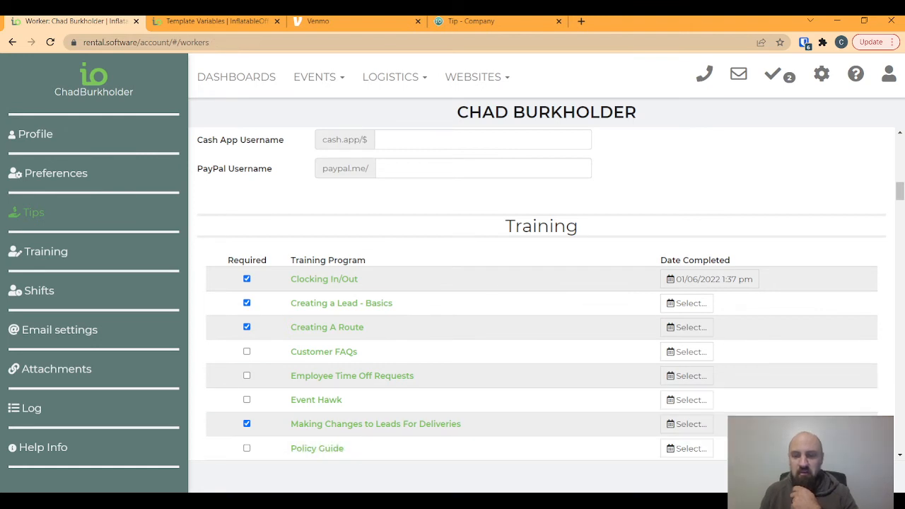
pyautogui.scroll(-1, 258, 312)
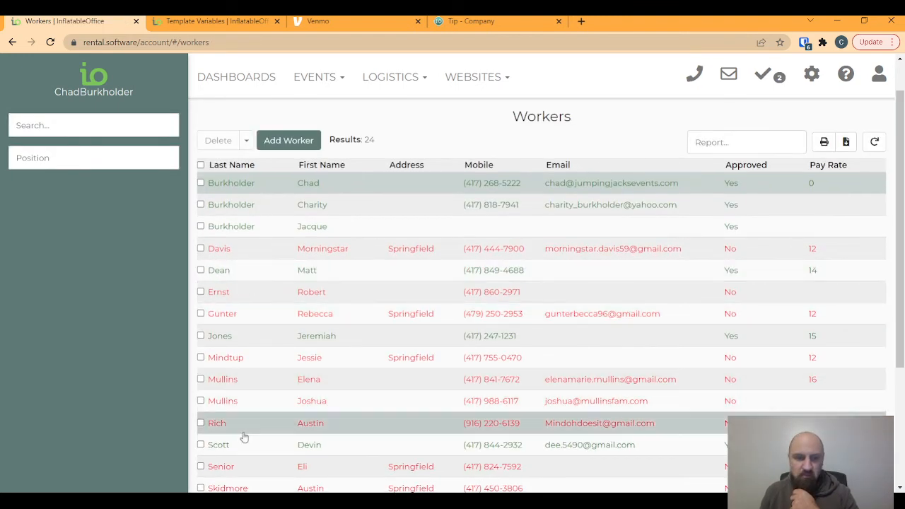
# - Open the second-to-last worker and view the Cash App username in Tips
pyautogui.scroll(-3, 242, 439)
pyautogui.click(239, 437)
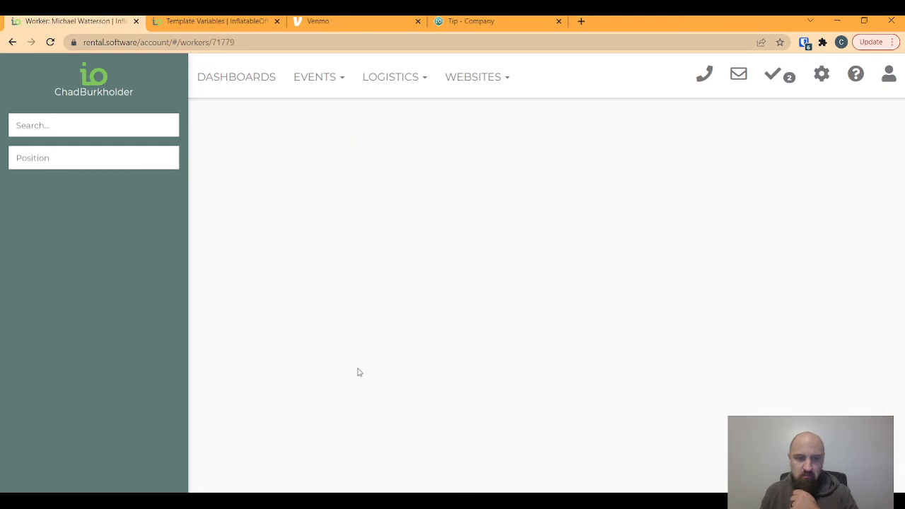
pyautogui.scroll(-3, 525, 318)
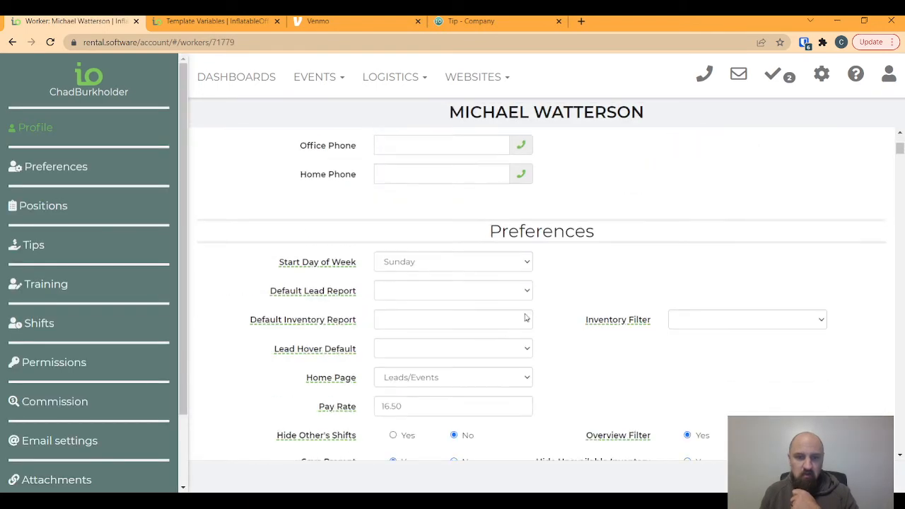
pyautogui.scroll(-3, 525, 318)
pyautogui.click(35, 244)
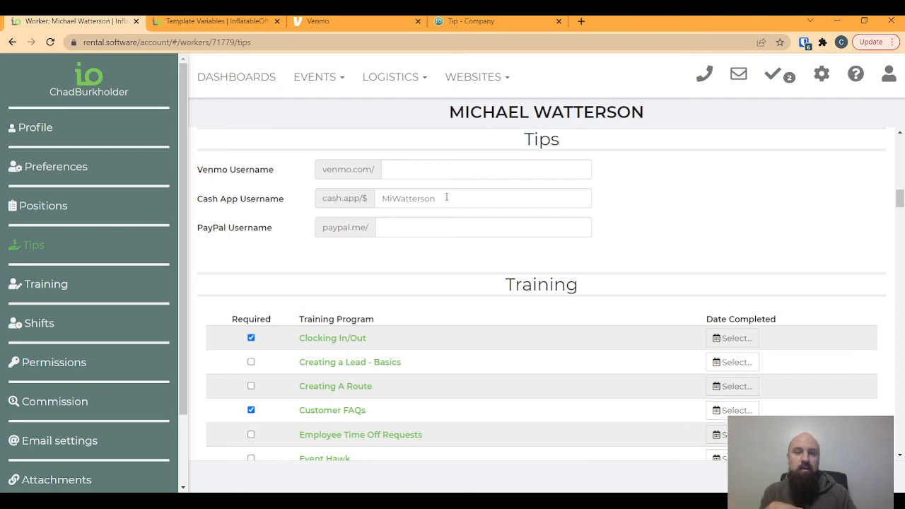
# - Return to the workers list and switch to the Template Variables tab
pyautogui.hotkey('alt', 'Left')
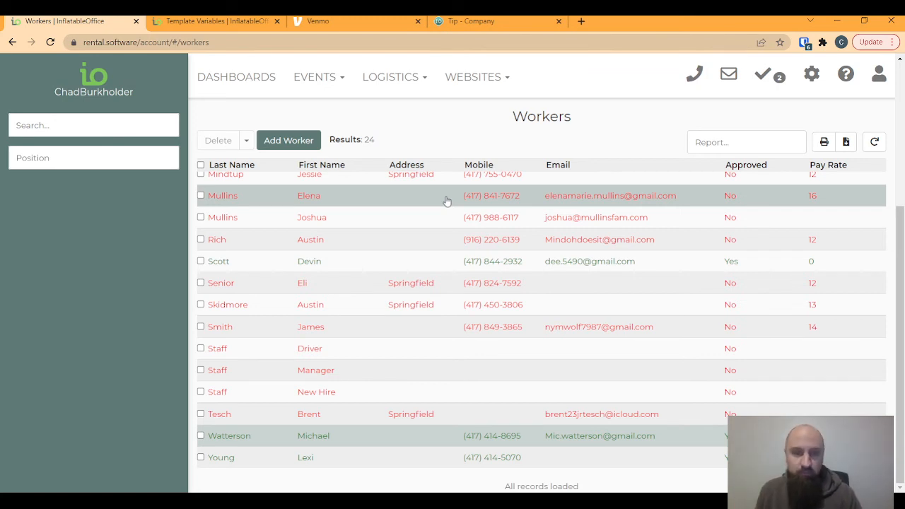
pyautogui.scroll(1, 368, 267)
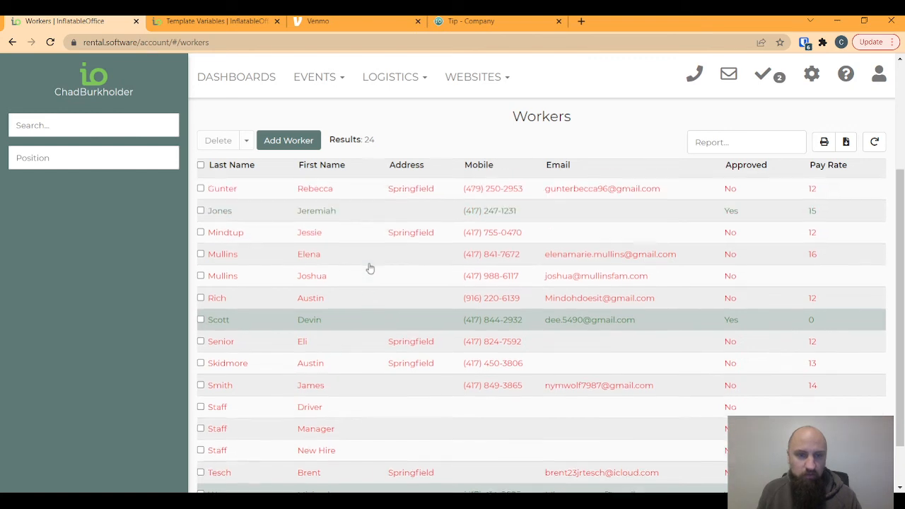
pyautogui.scroll(3, 371, 269)
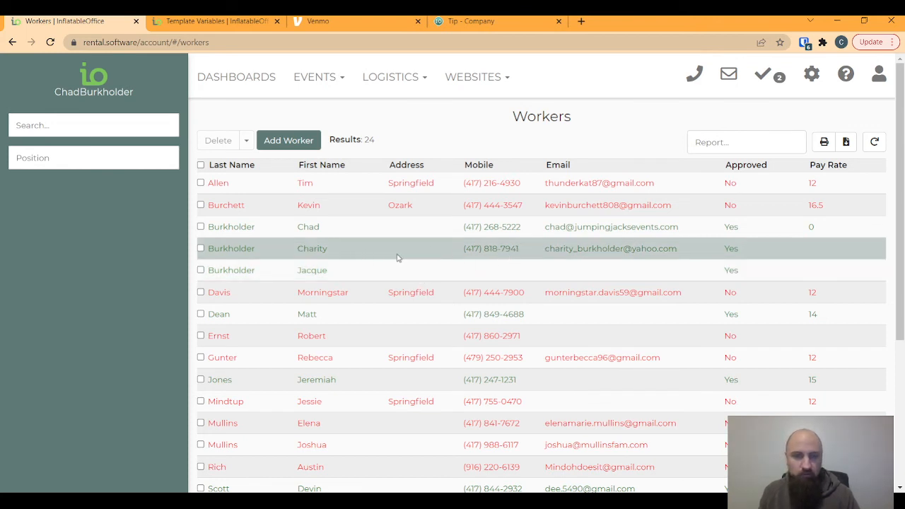
pyautogui.click(221, 21)
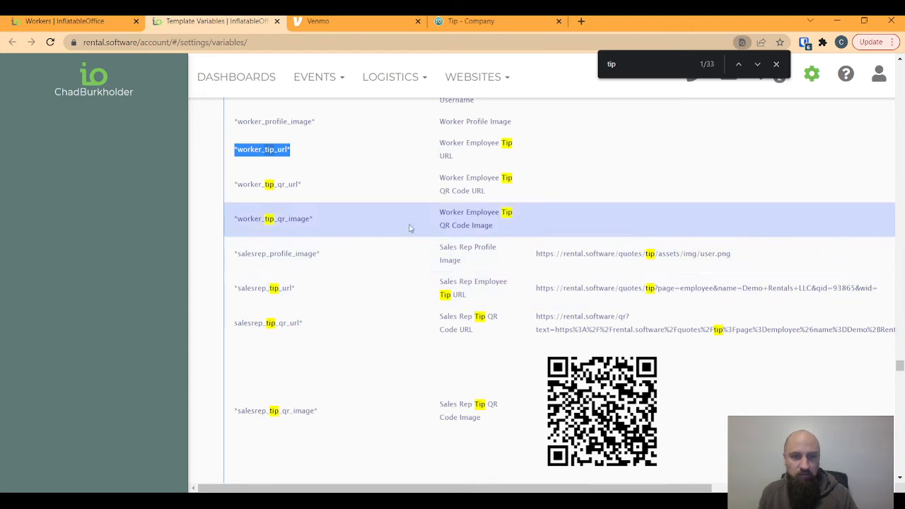
# - Scroll through the worker, sales rep and company tip variables, close the Find bar, and open the gear menu
pyautogui.scroll(-2, 504, 301)
pyautogui.scroll(-2, 502, 299)
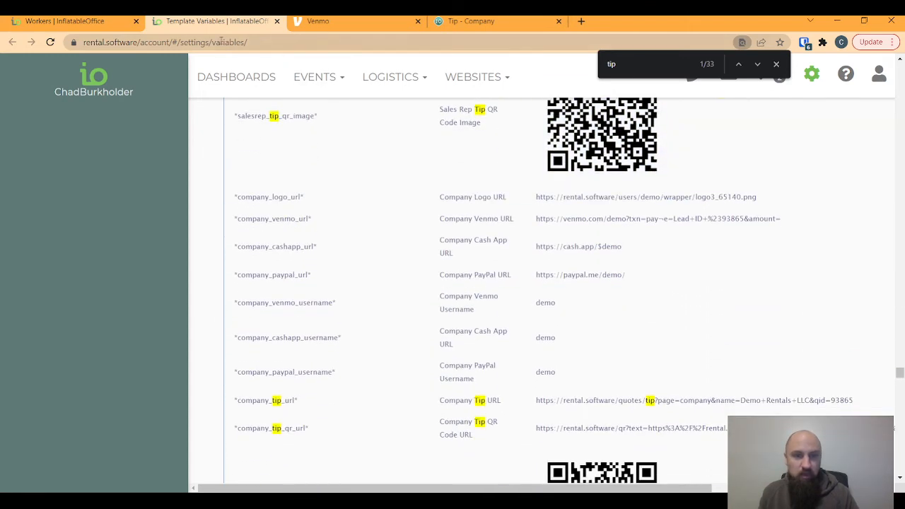
pyautogui.scroll(-2, 393, 135)
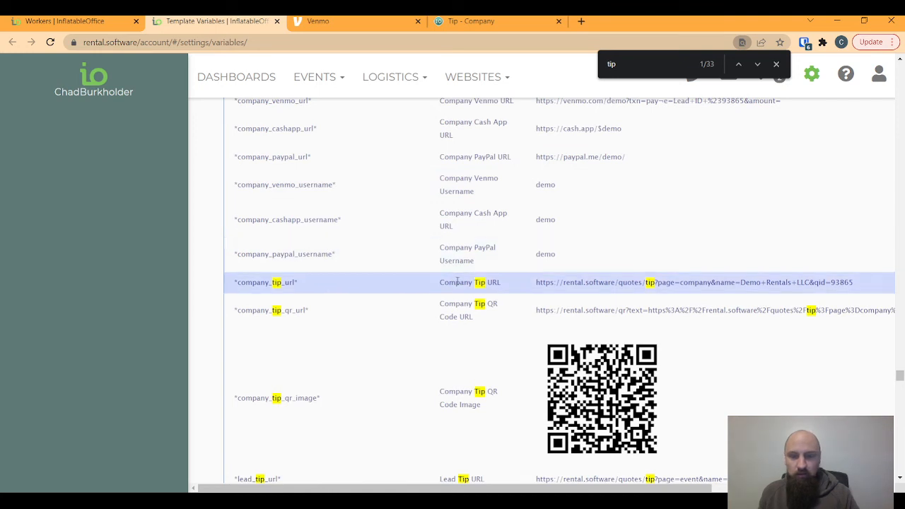
pyautogui.scroll(3, 315, 187)
pyautogui.scroll(1, 315, 188)
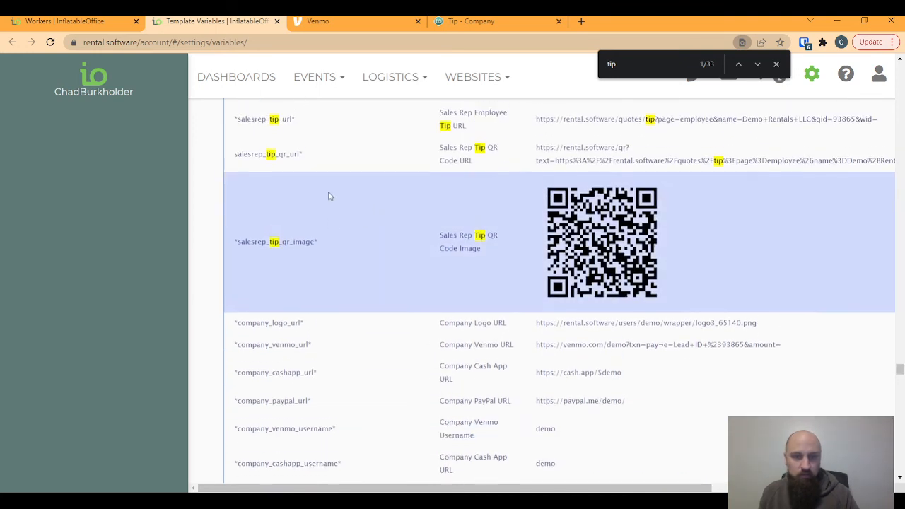
pyautogui.scroll(2, 330, 196)
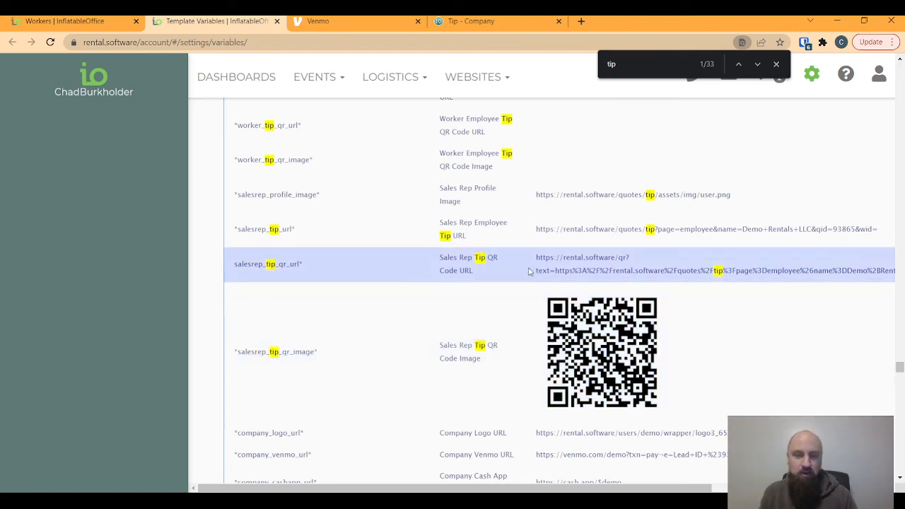
pyautogui.scroll(2, 394, 239)
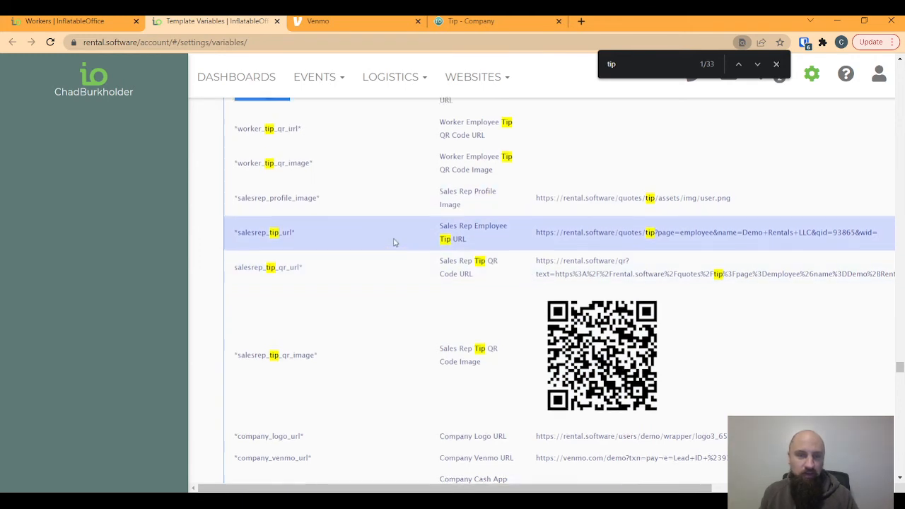
pyautogui.scroll(1, 332, 225)
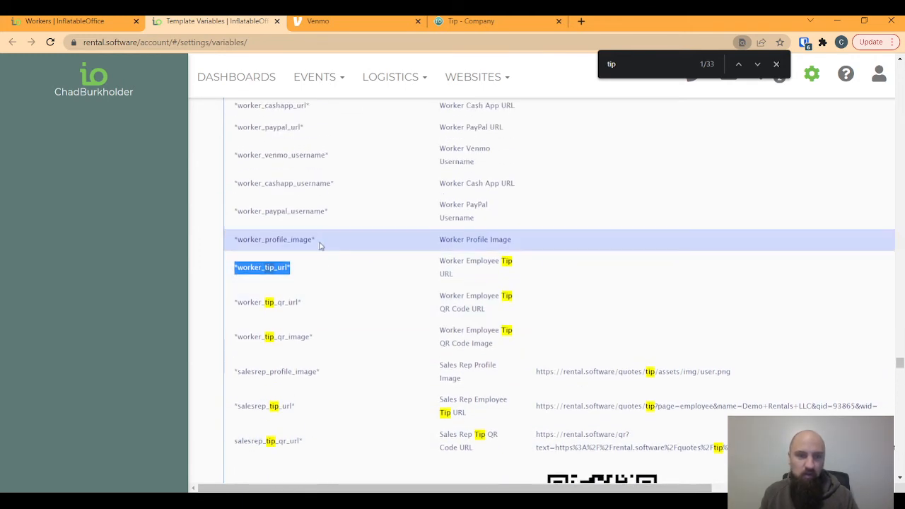
pyautogui.scroll(-3, 393, 300)
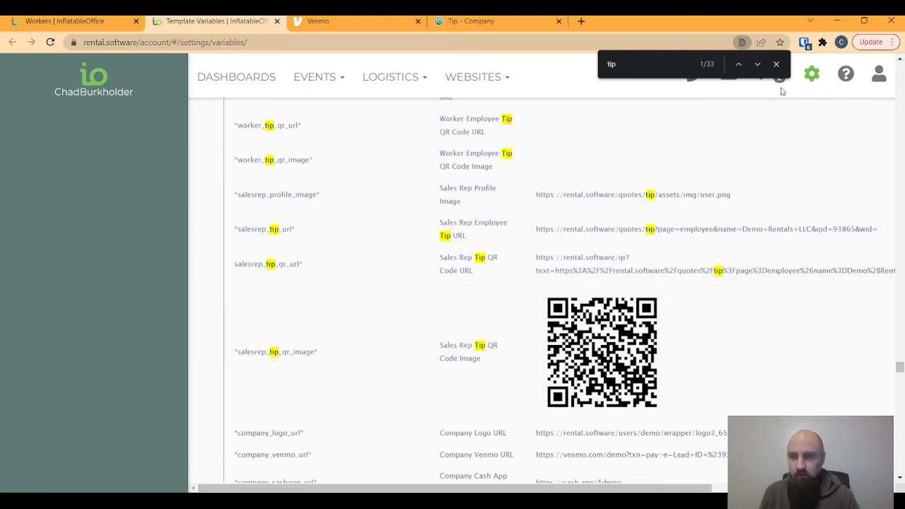
pyautogui.click(775, 64)
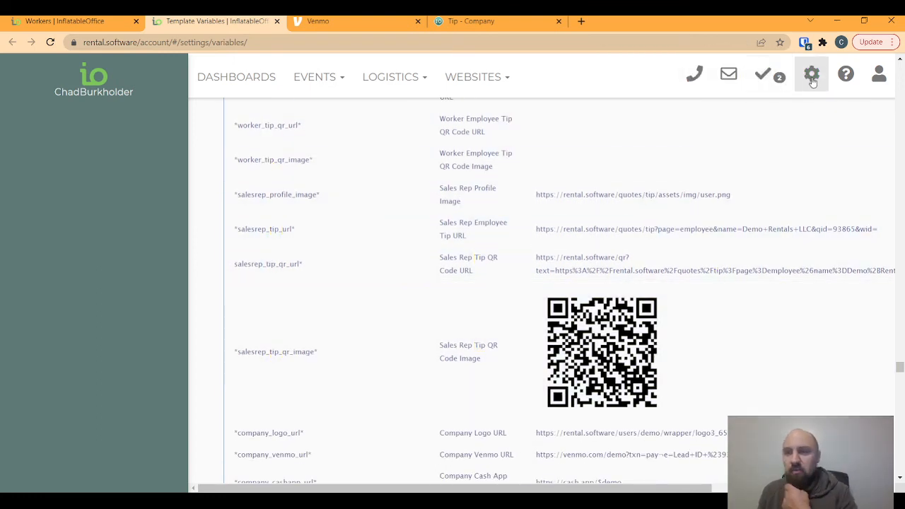
pyautogui.click(811, 75)
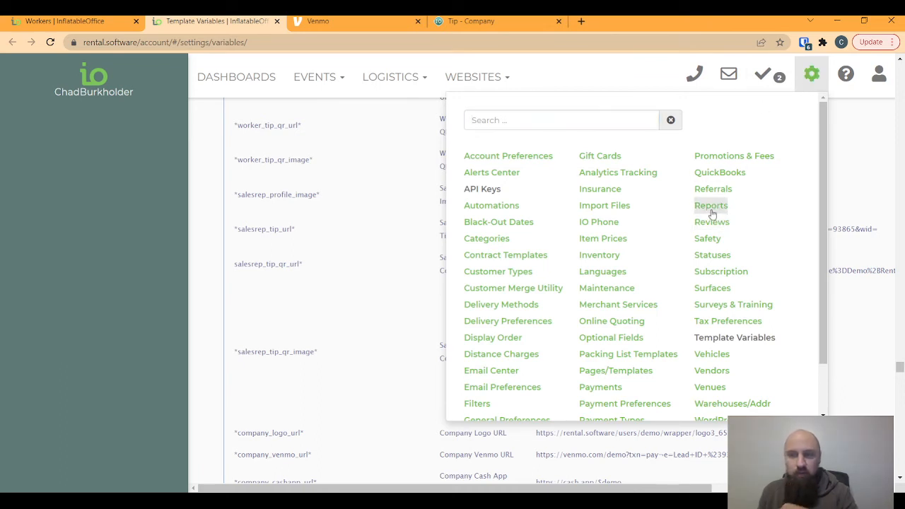
# - Go to Reports in the settings menu and open the Tip Report
pyautogui.click(709, 205)
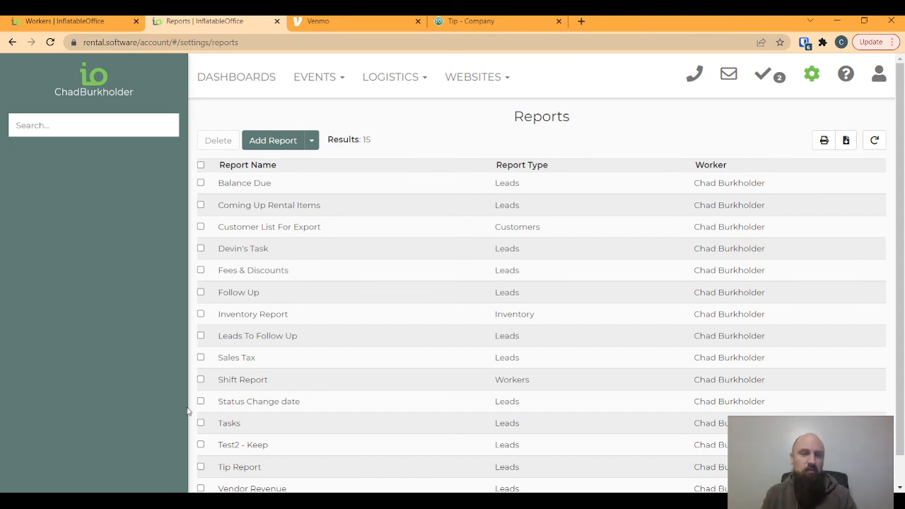
pyautogui.click(244, 466)
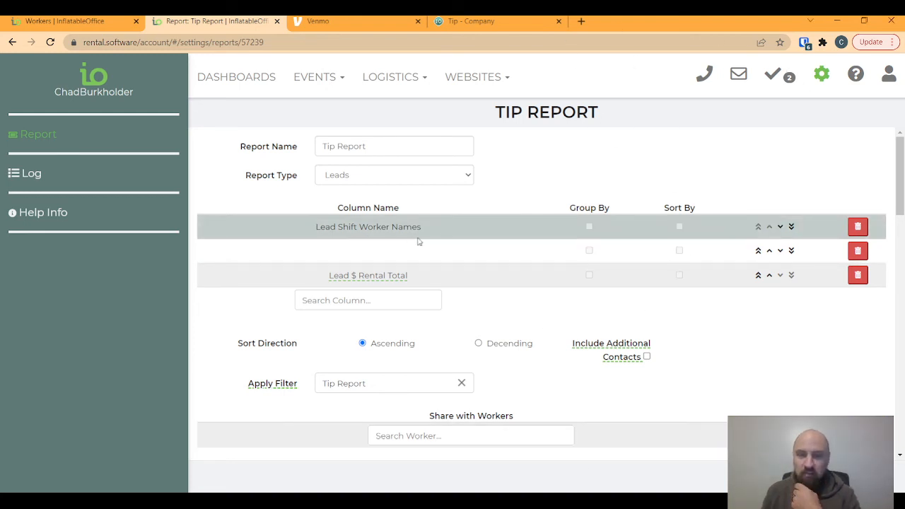
pyautogui.click(859, 226)
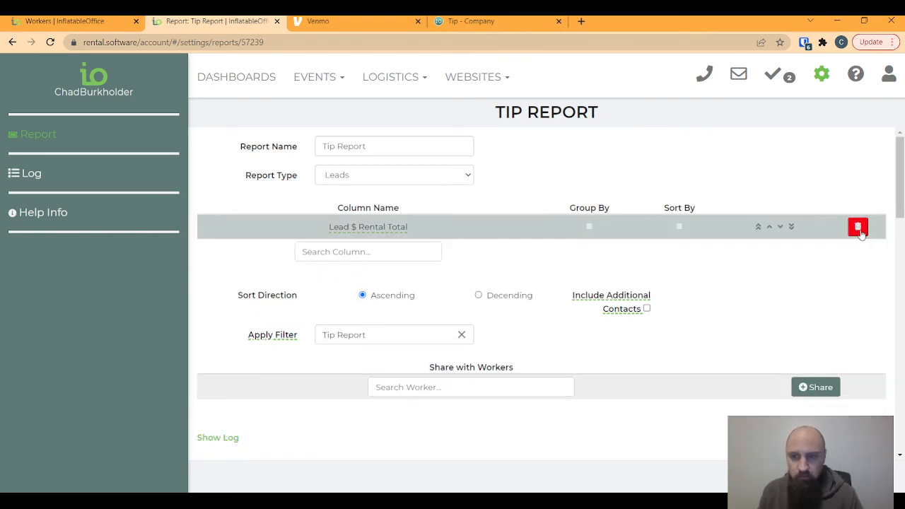
pyautogui.click(858, 228)
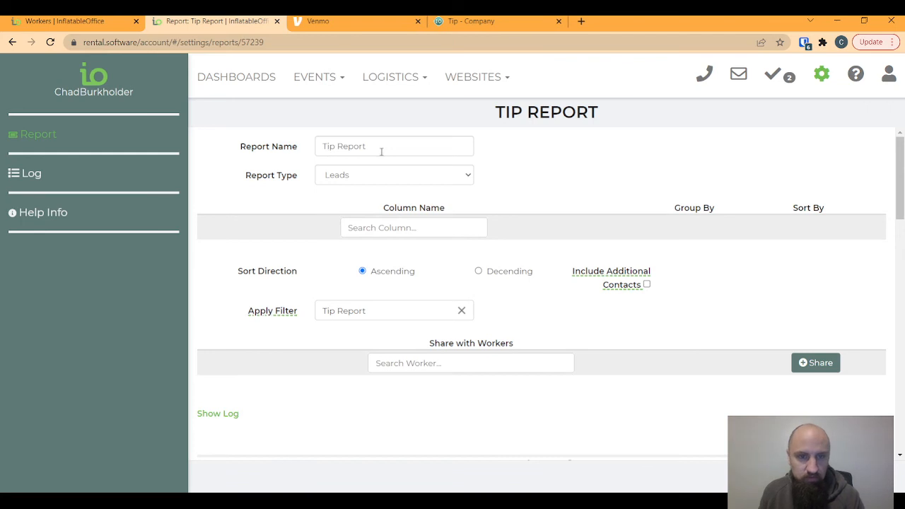
pyautogui.click(404, 227)
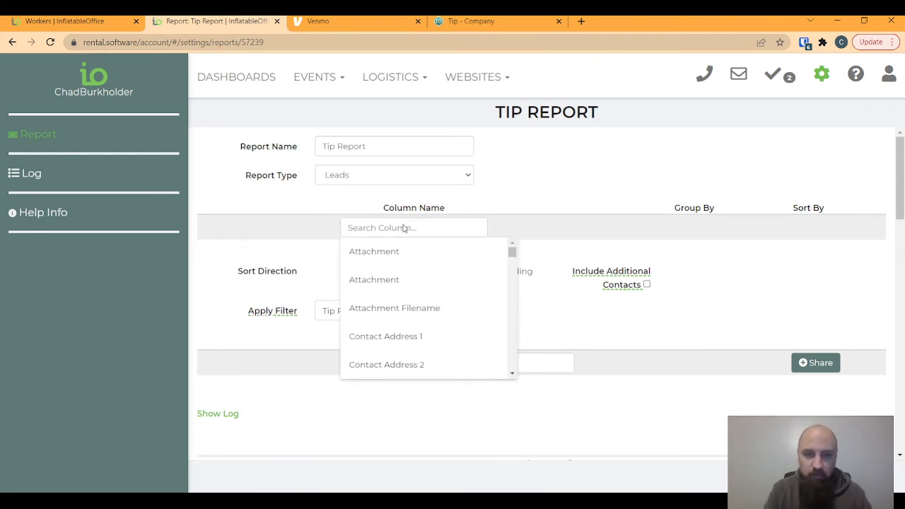
pyautogui.write('s')
pyautogui.press('BackSpace')
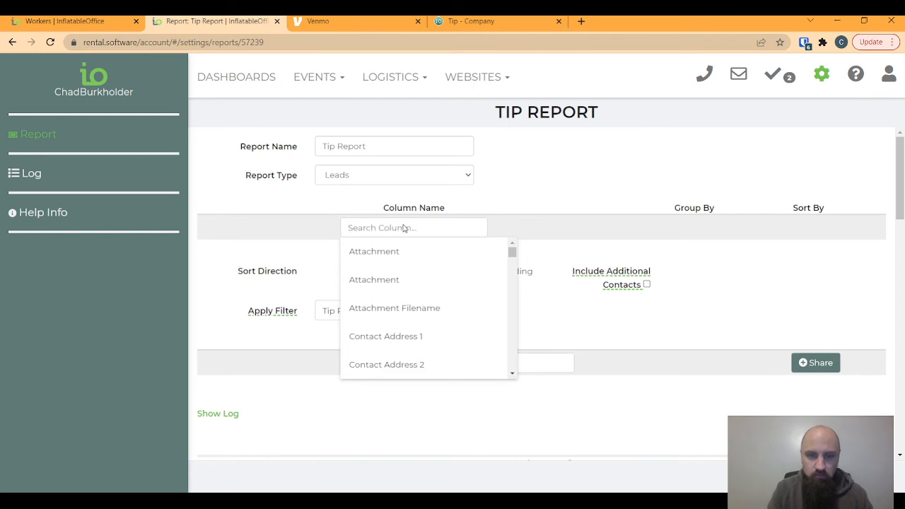
pyautogui.write('worker')
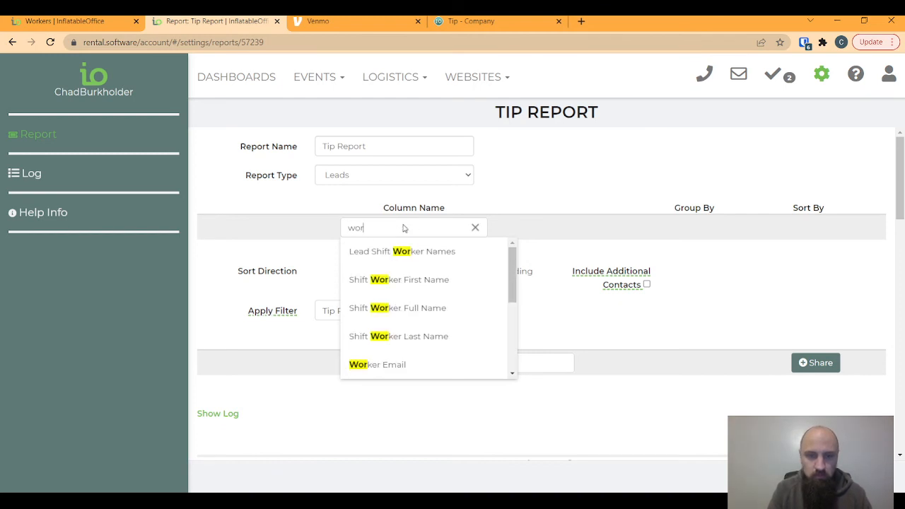
pyautogui.click(447, 256)
pyautogui.click(355, 259)
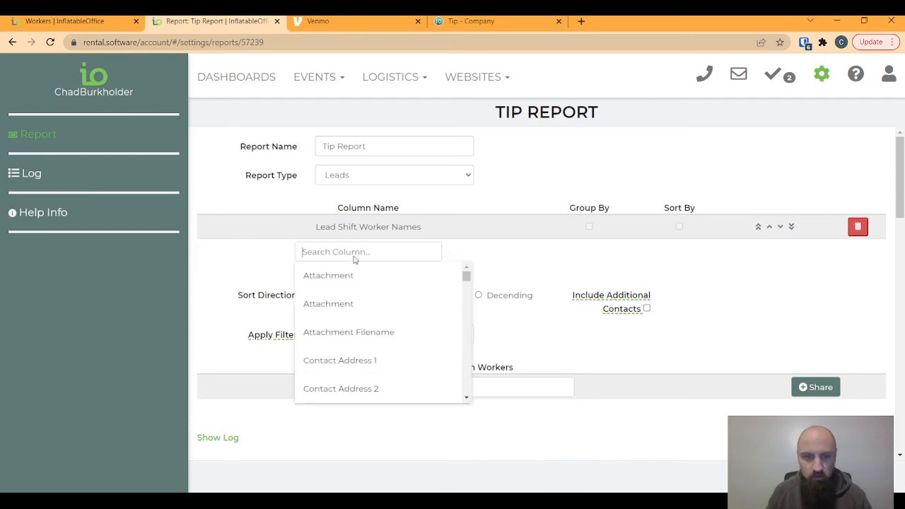
pyautogui.write('Shift')
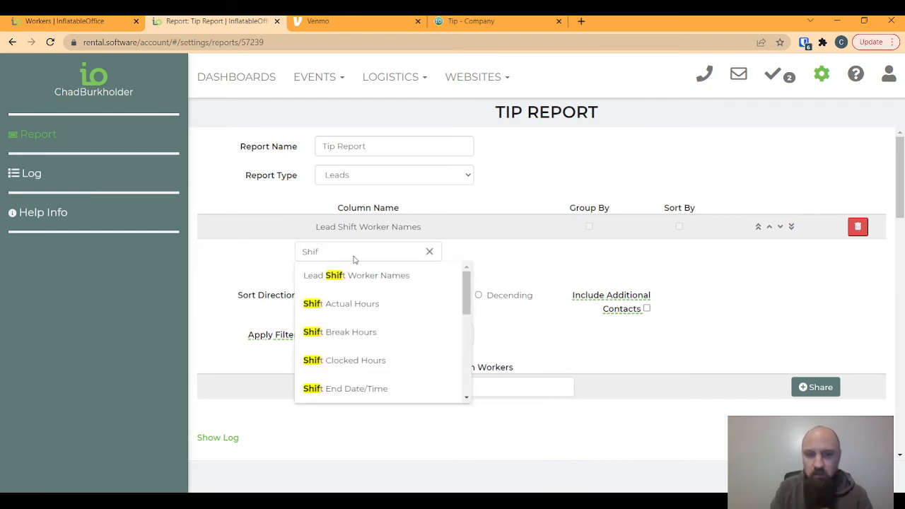
pyautogui.press('BackSpace')
pyautogui.press('BackSpace')
pyautogui.press('BackSpace')
pyautogui.press('BackSpace')
pyautogui.press('BackSpace')
pyautogui.write('fee')
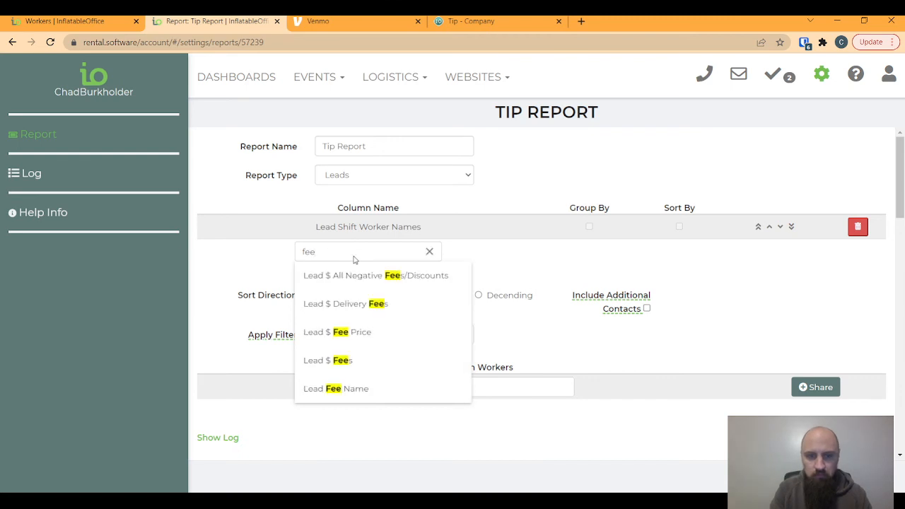
pyautogui.click(360, 384)
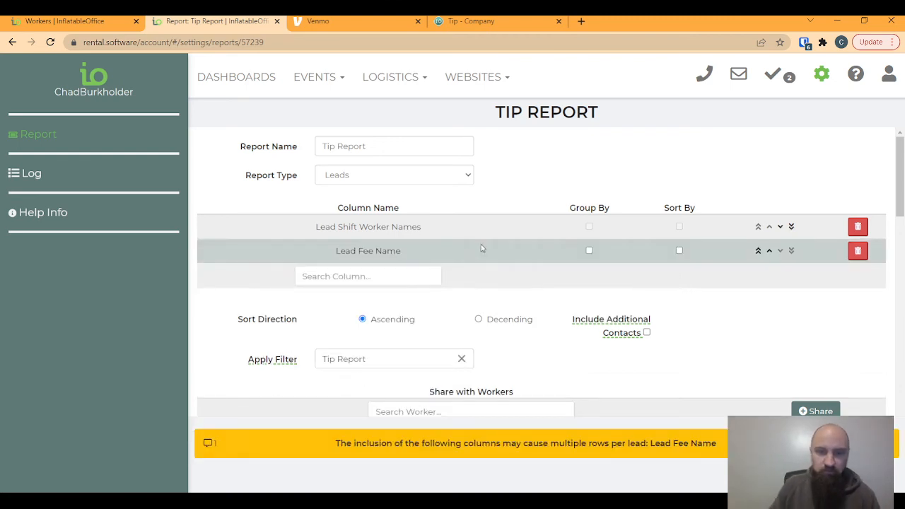
pyautogui.click(589, 252)
pyautogui.click(589, 251)
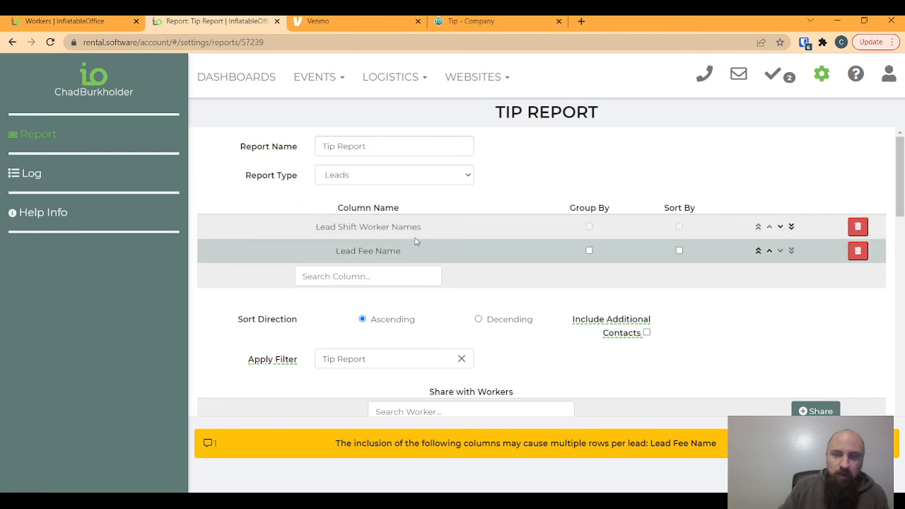
pyautogui.moveTo(524, 109); pyautogui.dragTo(492, 113)
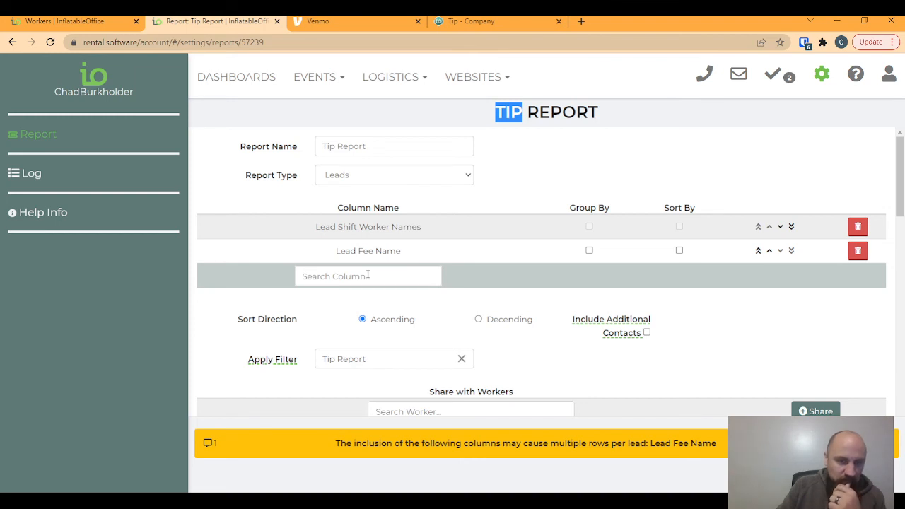
# - Search 'fee' and 'fe' to add the Lead $ Fee Price and Lead $ Fees columns
pyautogui.click(368, 276)
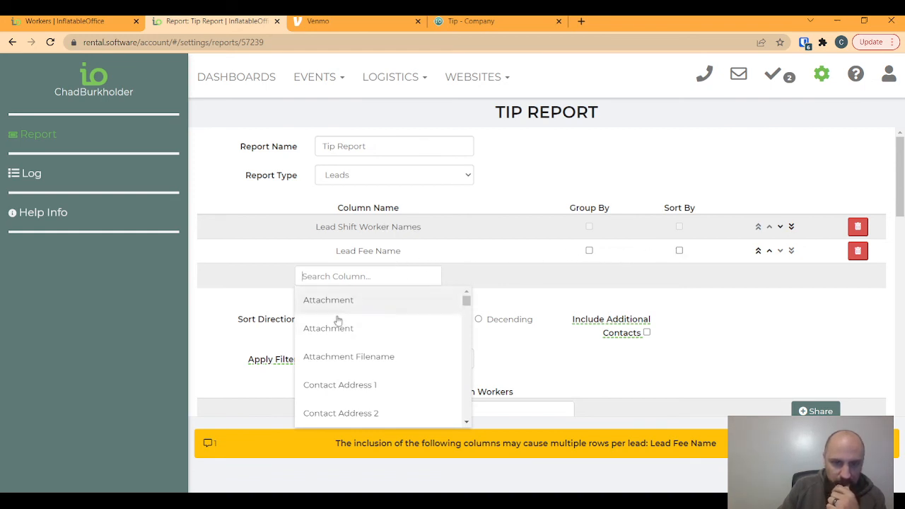
pyautogui.click(344, 275)
pyautogui.click(344, 274)
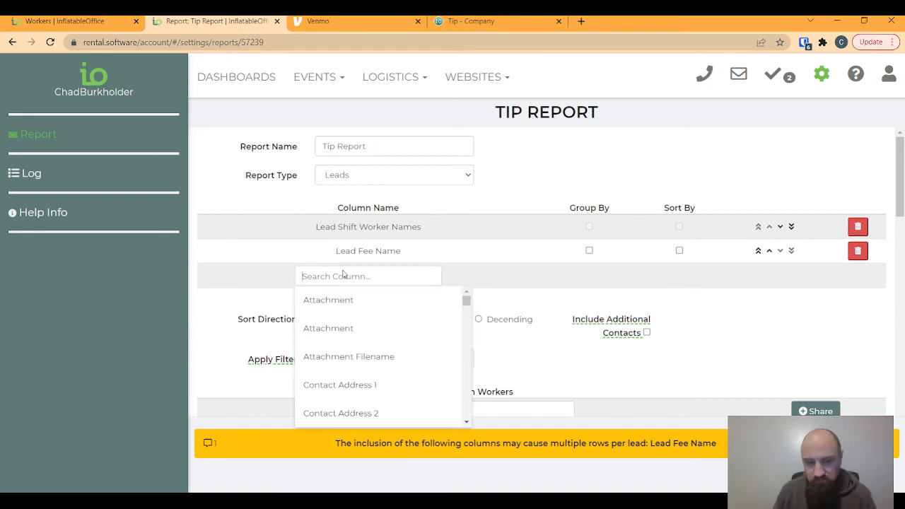
pyautogui.write('fee')
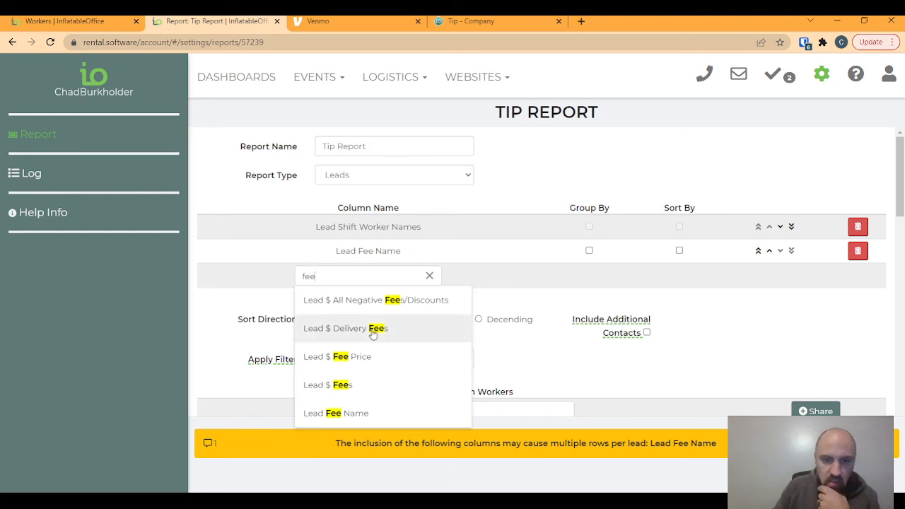
pyautogui.click(362, 358)
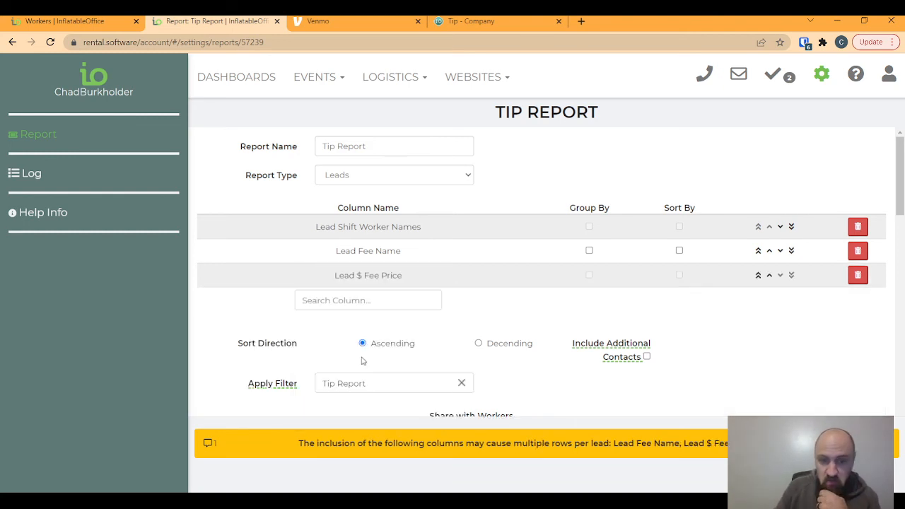
pyautogui.click(335, 301)
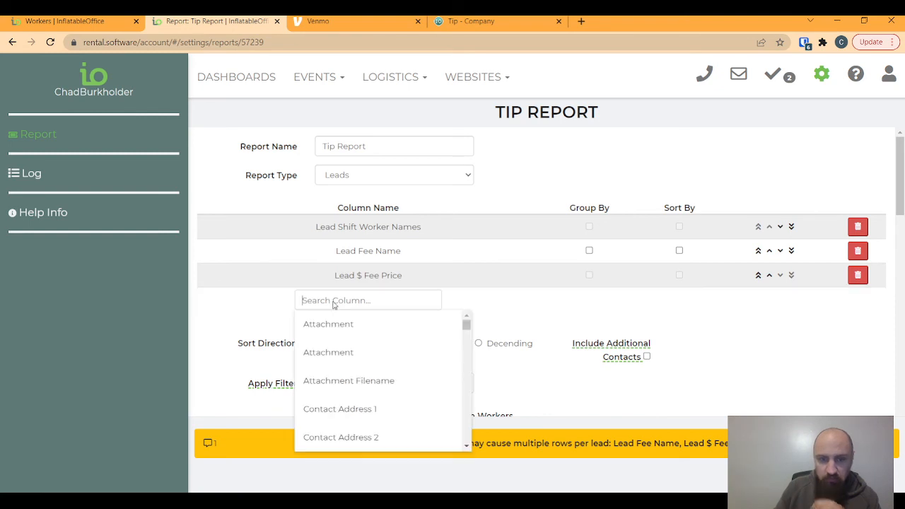
pyautogui.write('fees')
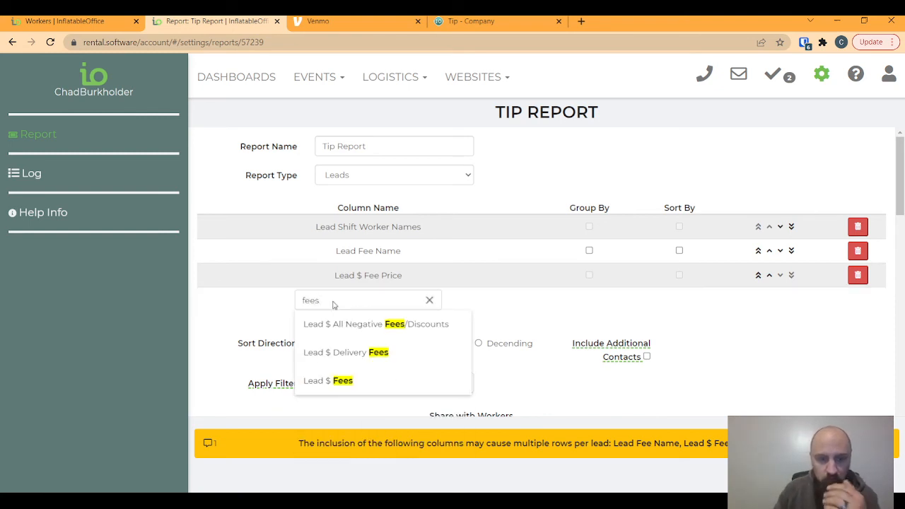
pyautogui.click(344, 383)
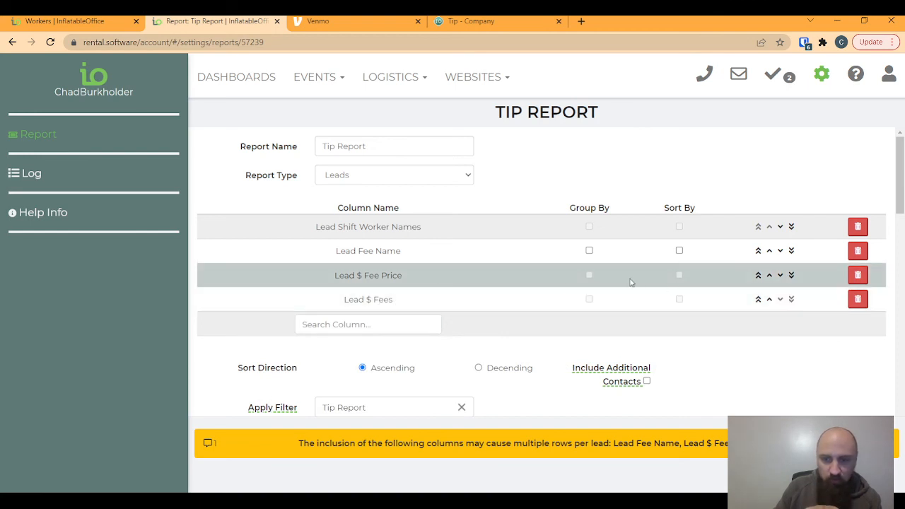
# - Close the column list without adding more and leave the report editor
pyautogui.click(386, 328)
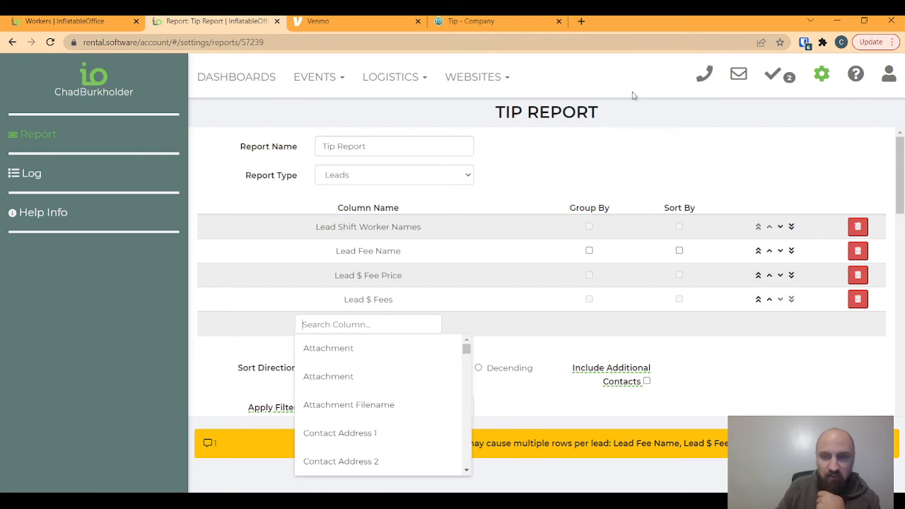
pyautogui.click(537, 349)
pyautogui.click(835, 476)
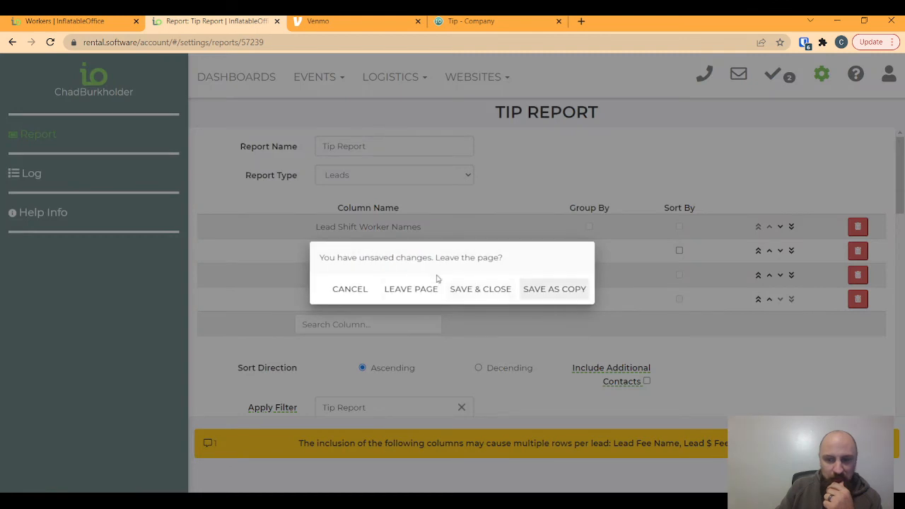
# - Discard the report changes, glance at the Tip - Company tab, then go to LOGISTICS > Workers
pyautogui.click(412, 292)
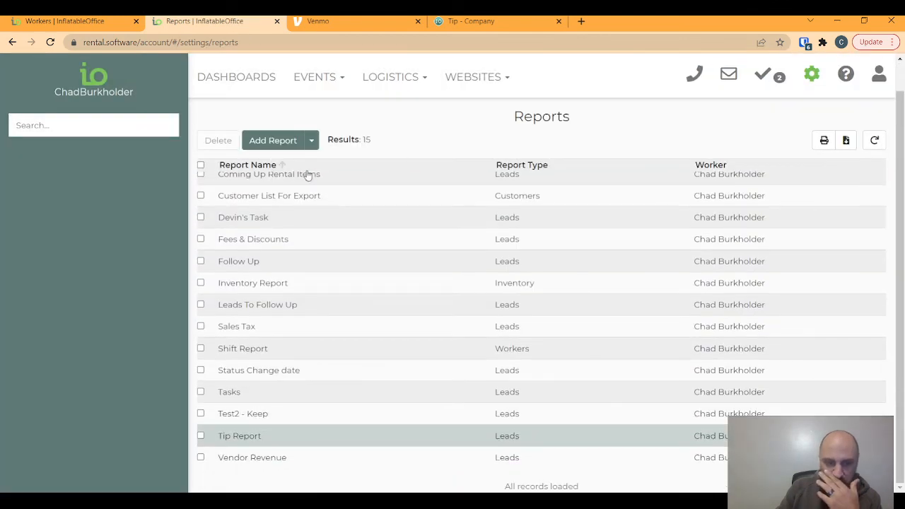
pyautogui.click(483, 24)
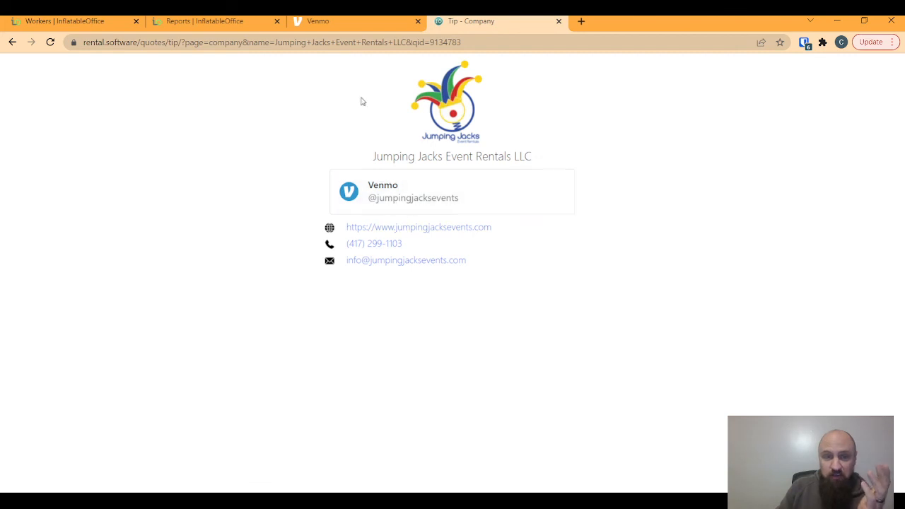
pyautogui.click(233, 23)
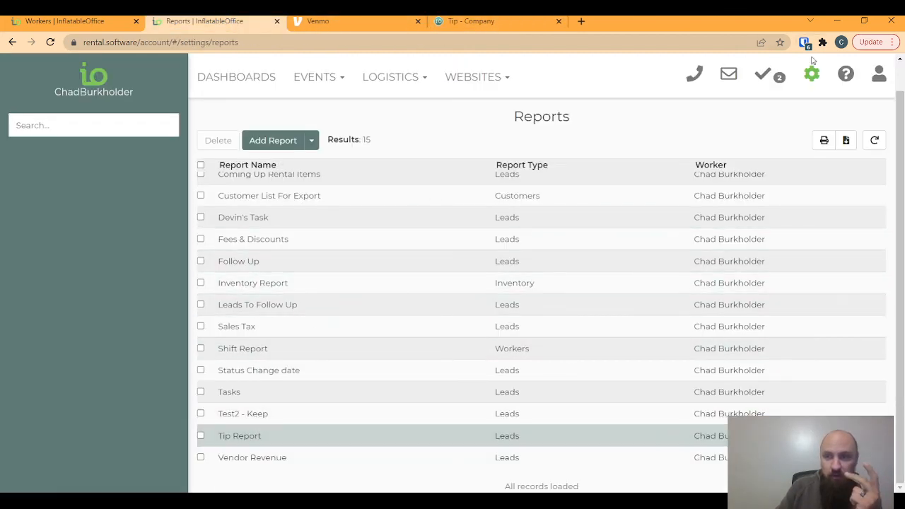
pyautogui.click(411, 82)
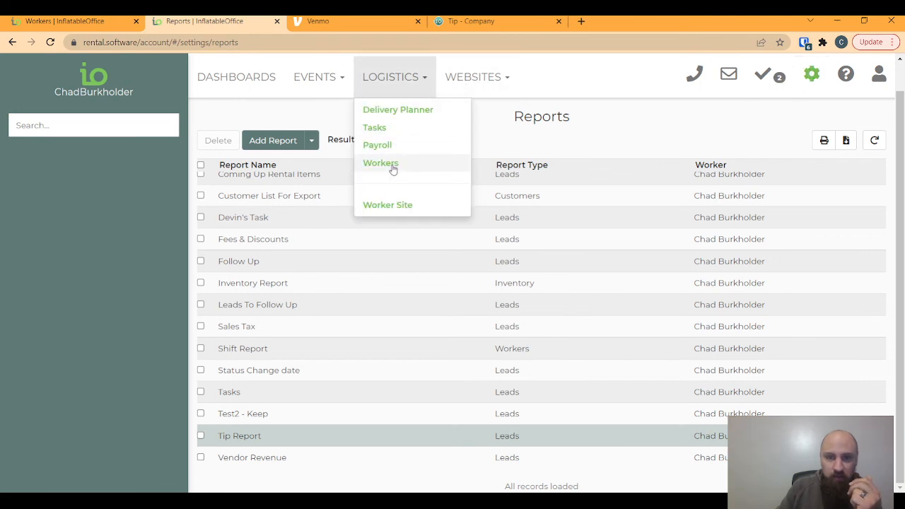
pyautogui.click(391, 164)
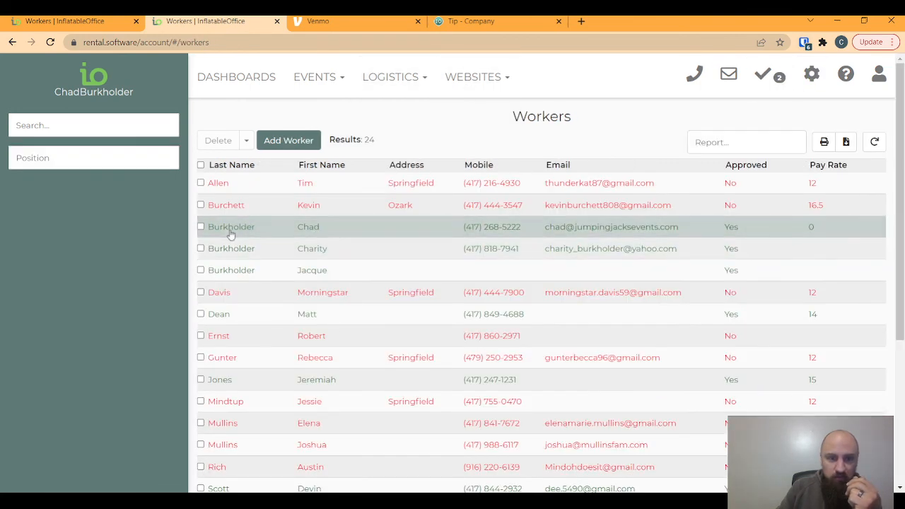
# - Open a worker's profile and scroll through Profile, Preferences and Tips, then back to the top
pyautogui.click(232, 233)
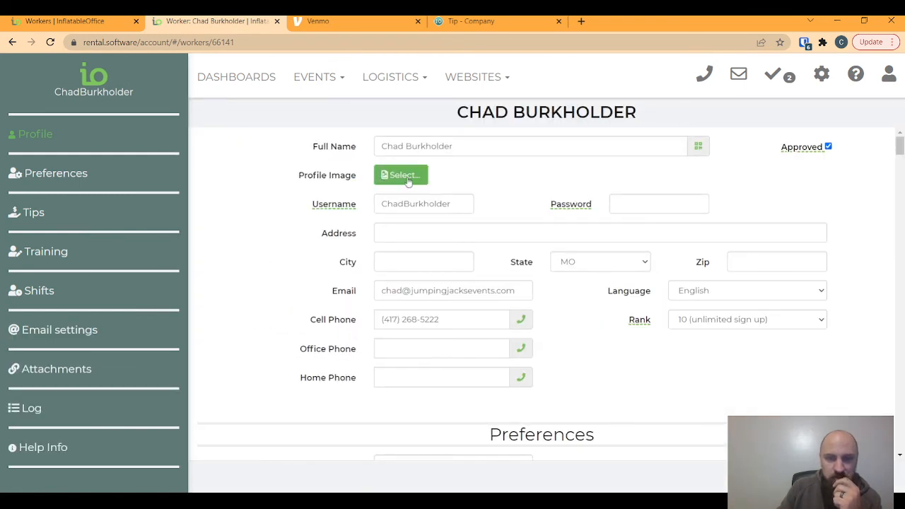
pyautogui.scroll(-2, 382, 279)
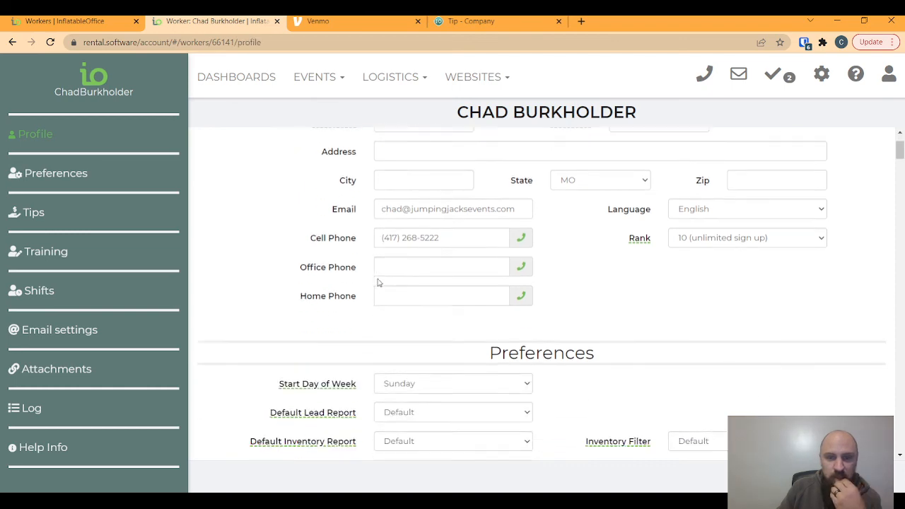
pyautogui.scroll(-6, 354, 311)
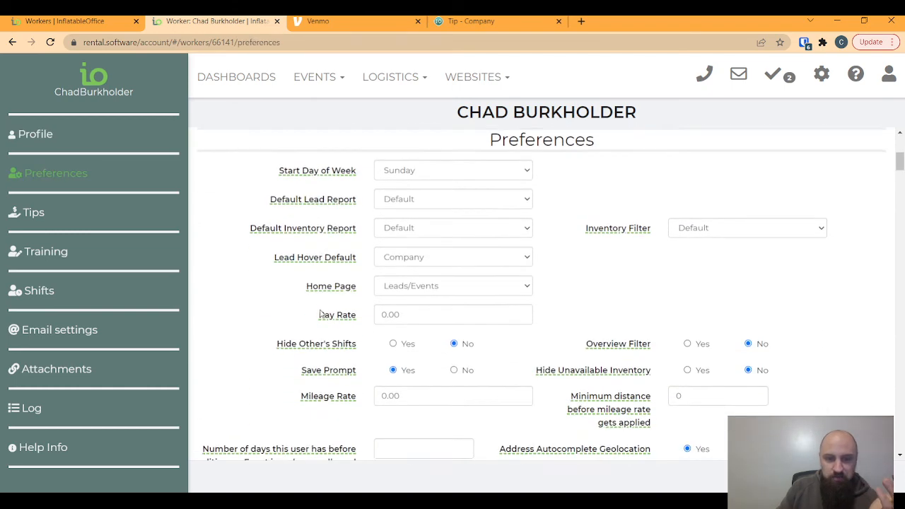
pyautogui.scroll(-4, 320, 314)
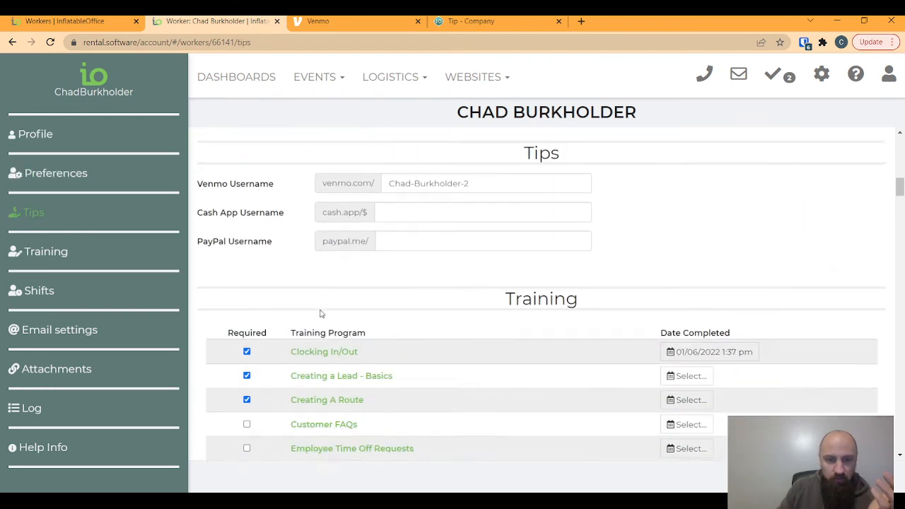
pyautogui.scroll(5, 321, 314)
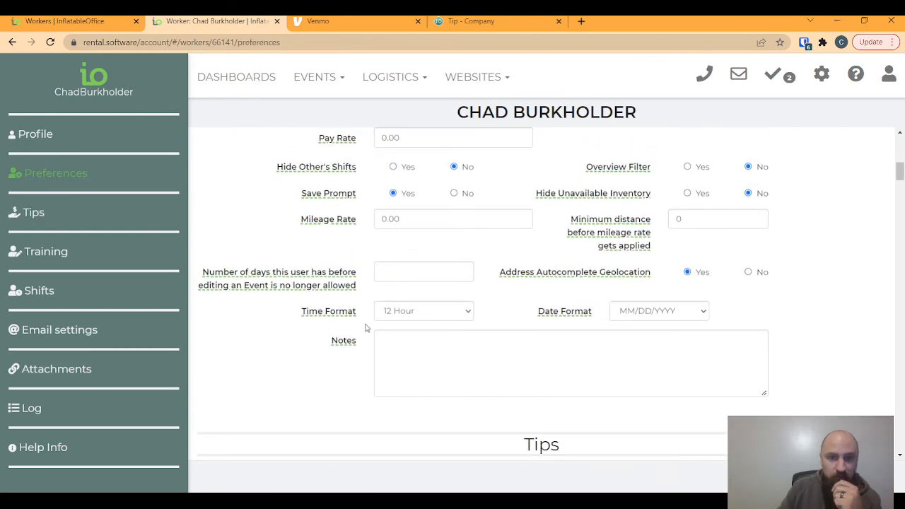
pyautogui.scroll(4, 365, 328)
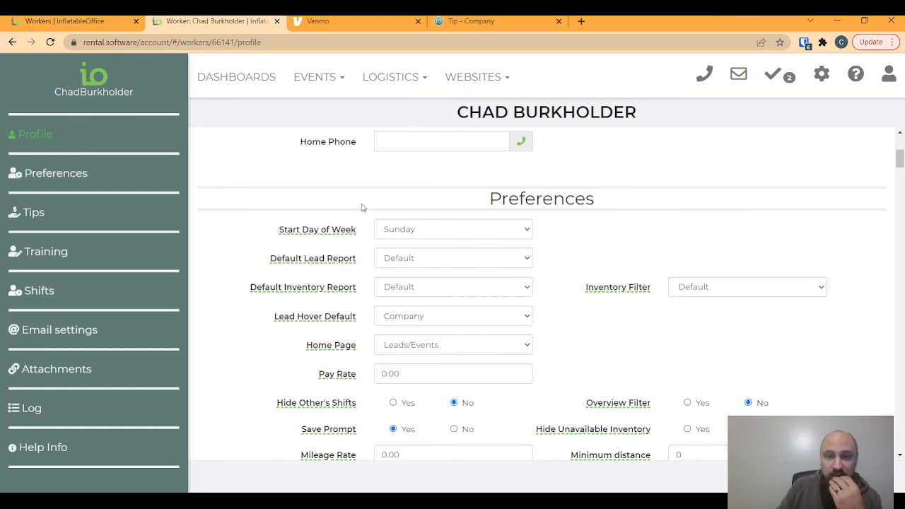
pyautogui.scroll(2, 350, 200)
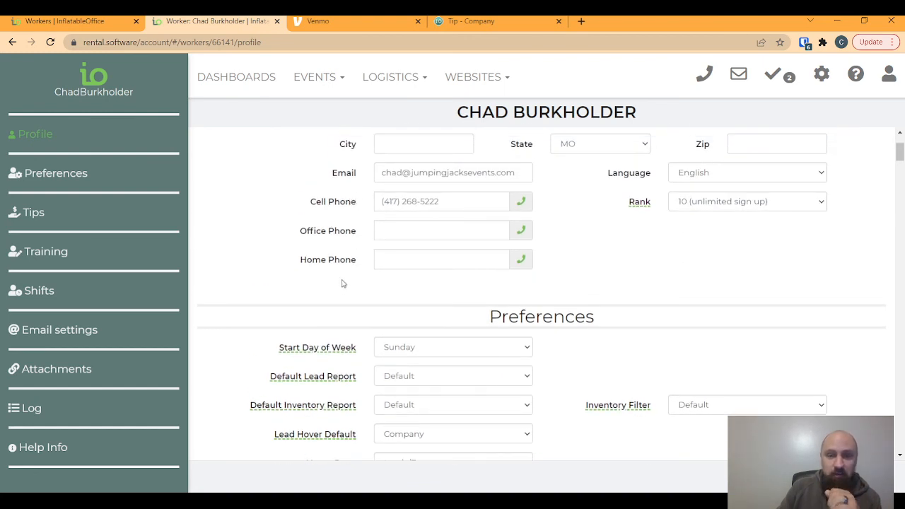
pyautogui.scroll(2, 345, 202)
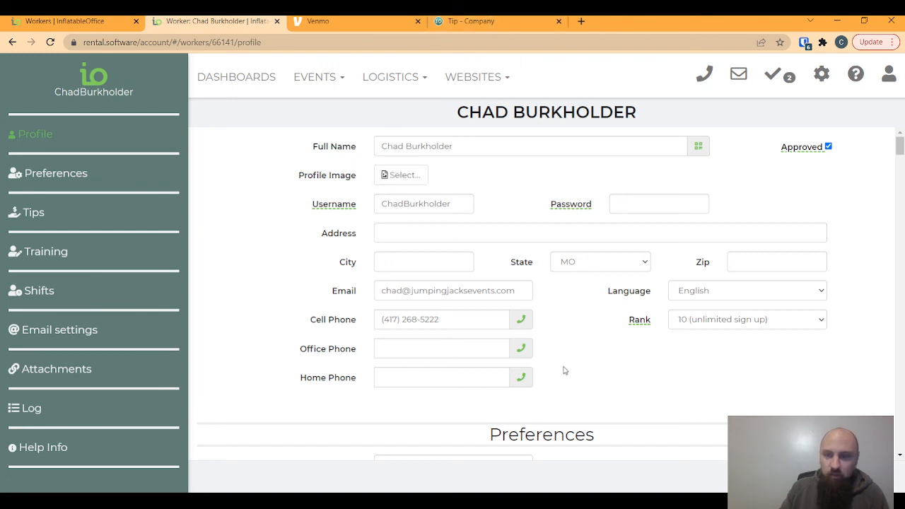
# - Scroll down the worker page past Preferences toward the Tips section
pyautogui.scroll(-5, 563, 370)
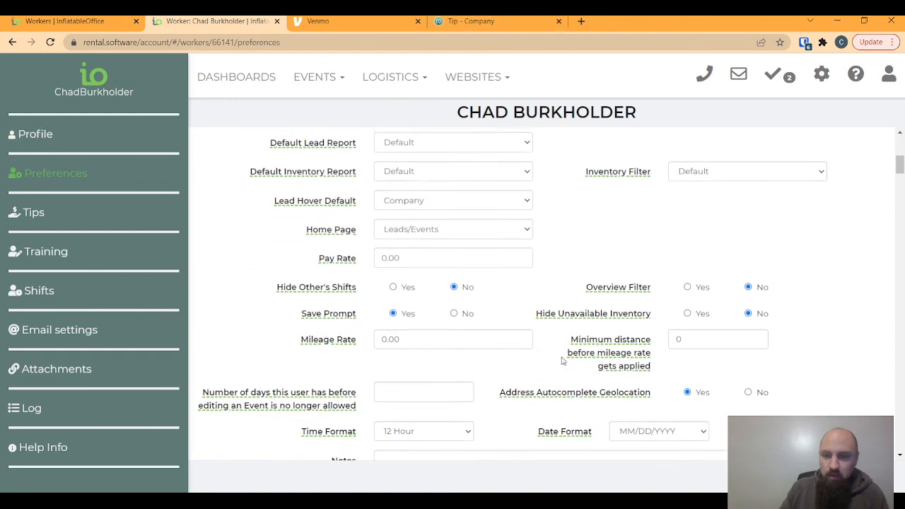
pyautogui.scroll(-4, 563, 361)
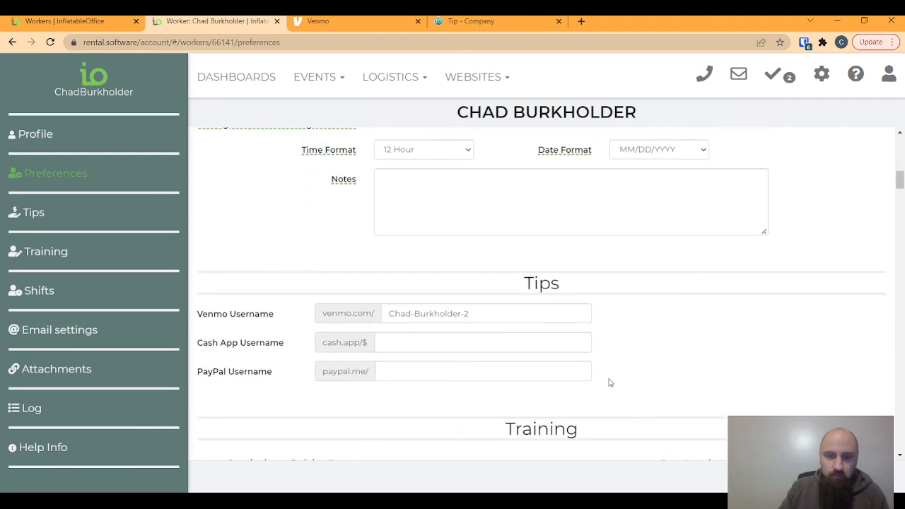